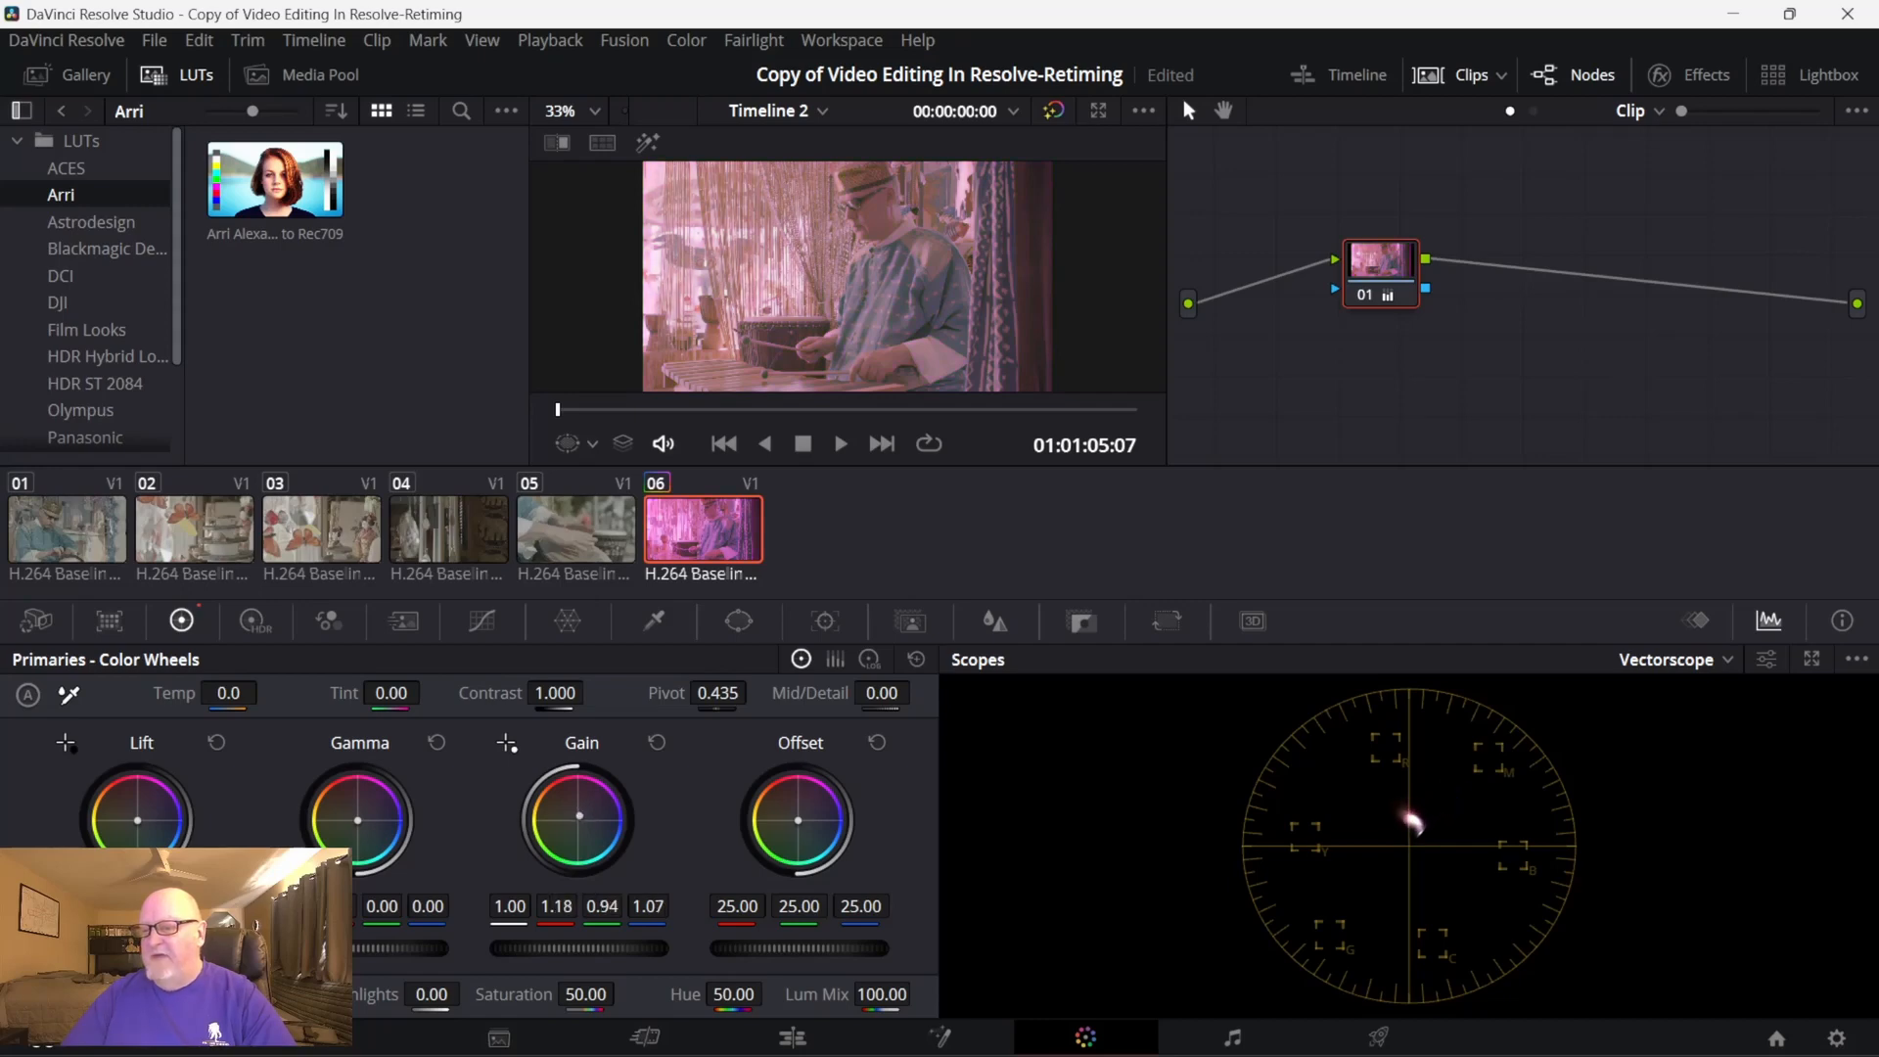
- Reset the Gain adjustment on clip 06 and switch the scope from Vectorscope to Waveform
click(656, 744)
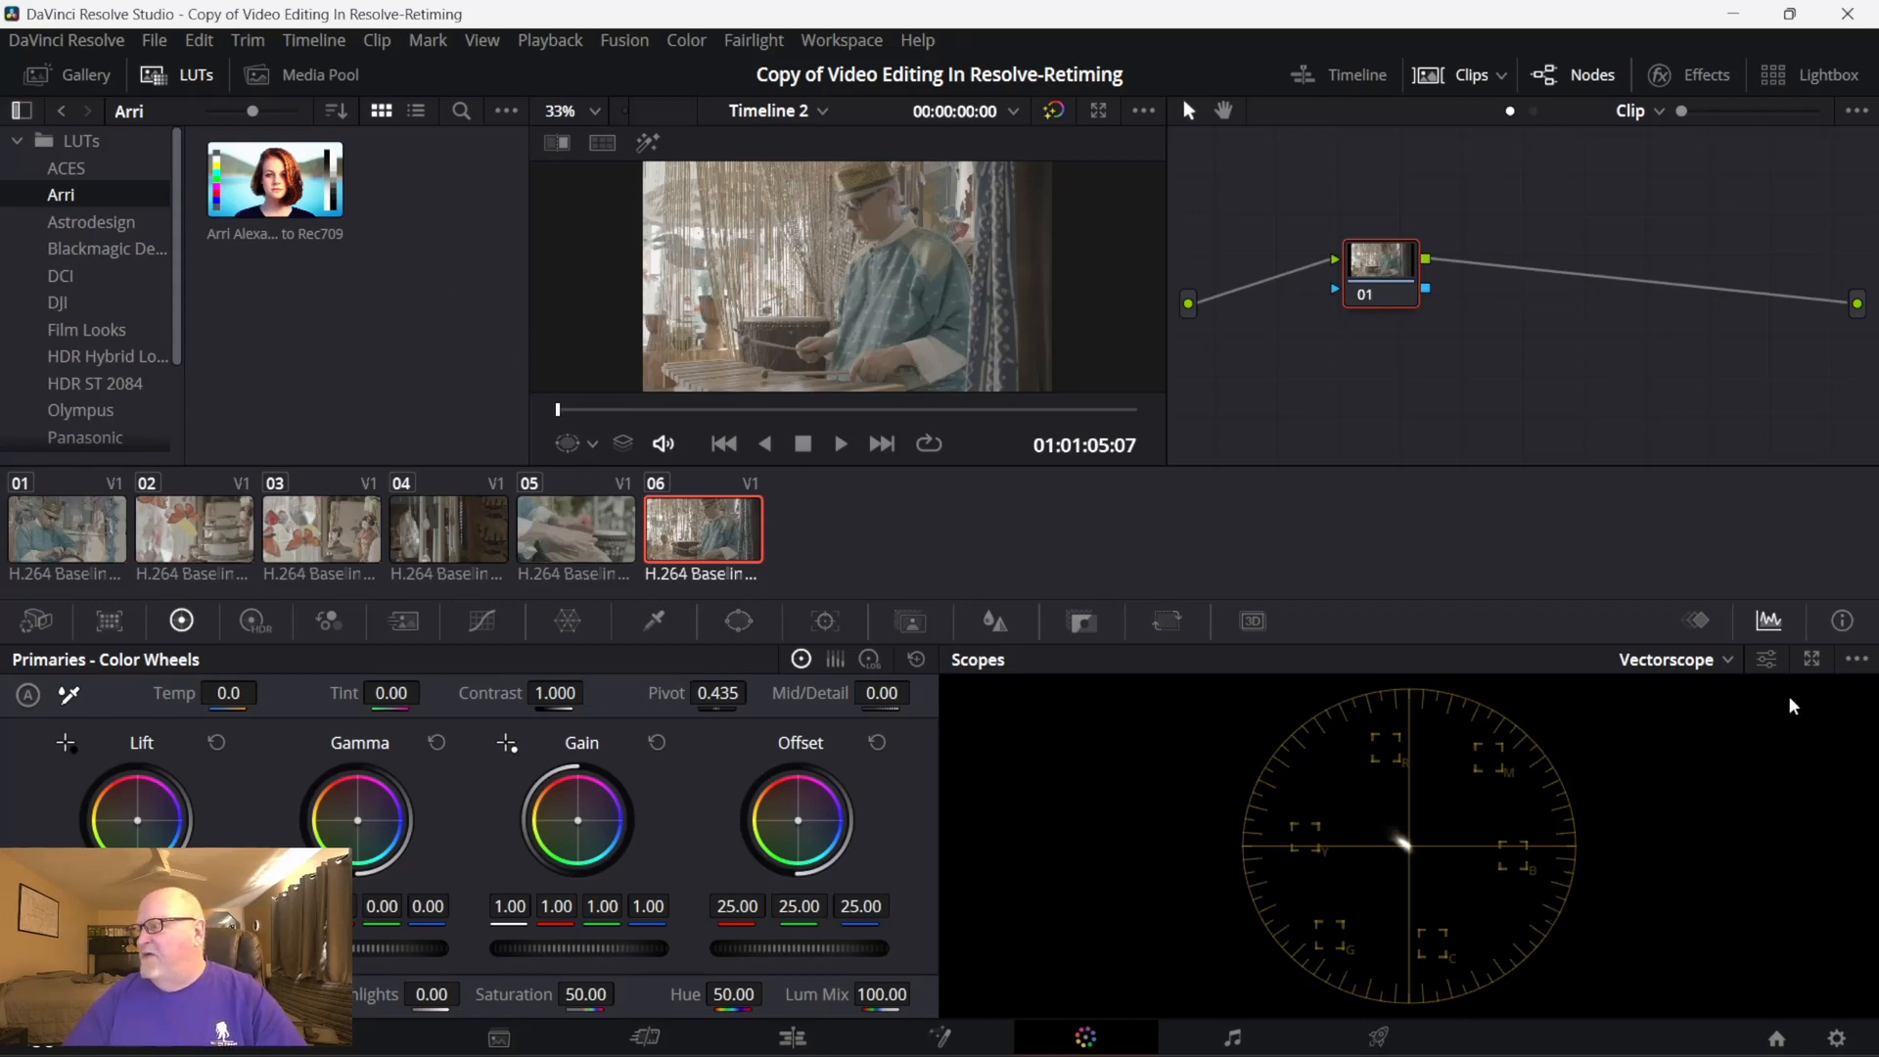
click(1765, 662)
click(1726, 662)
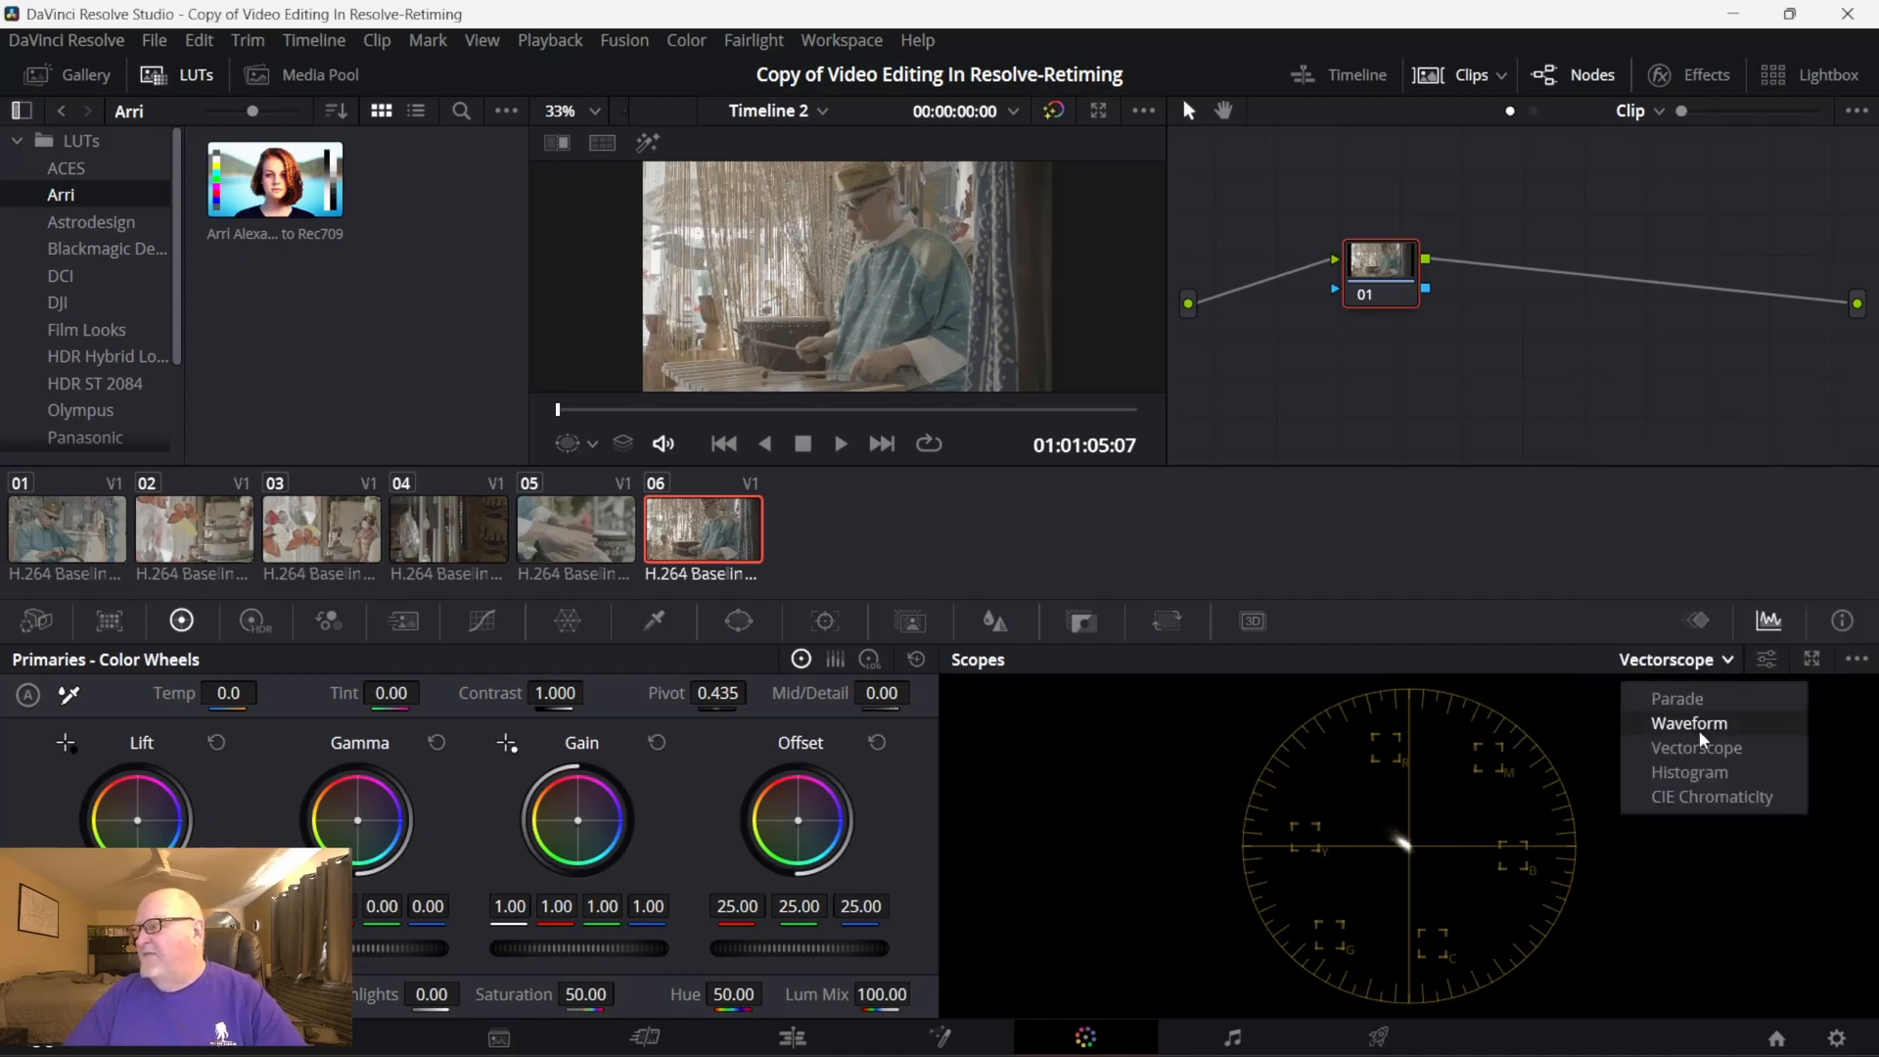
click(1699, 730)
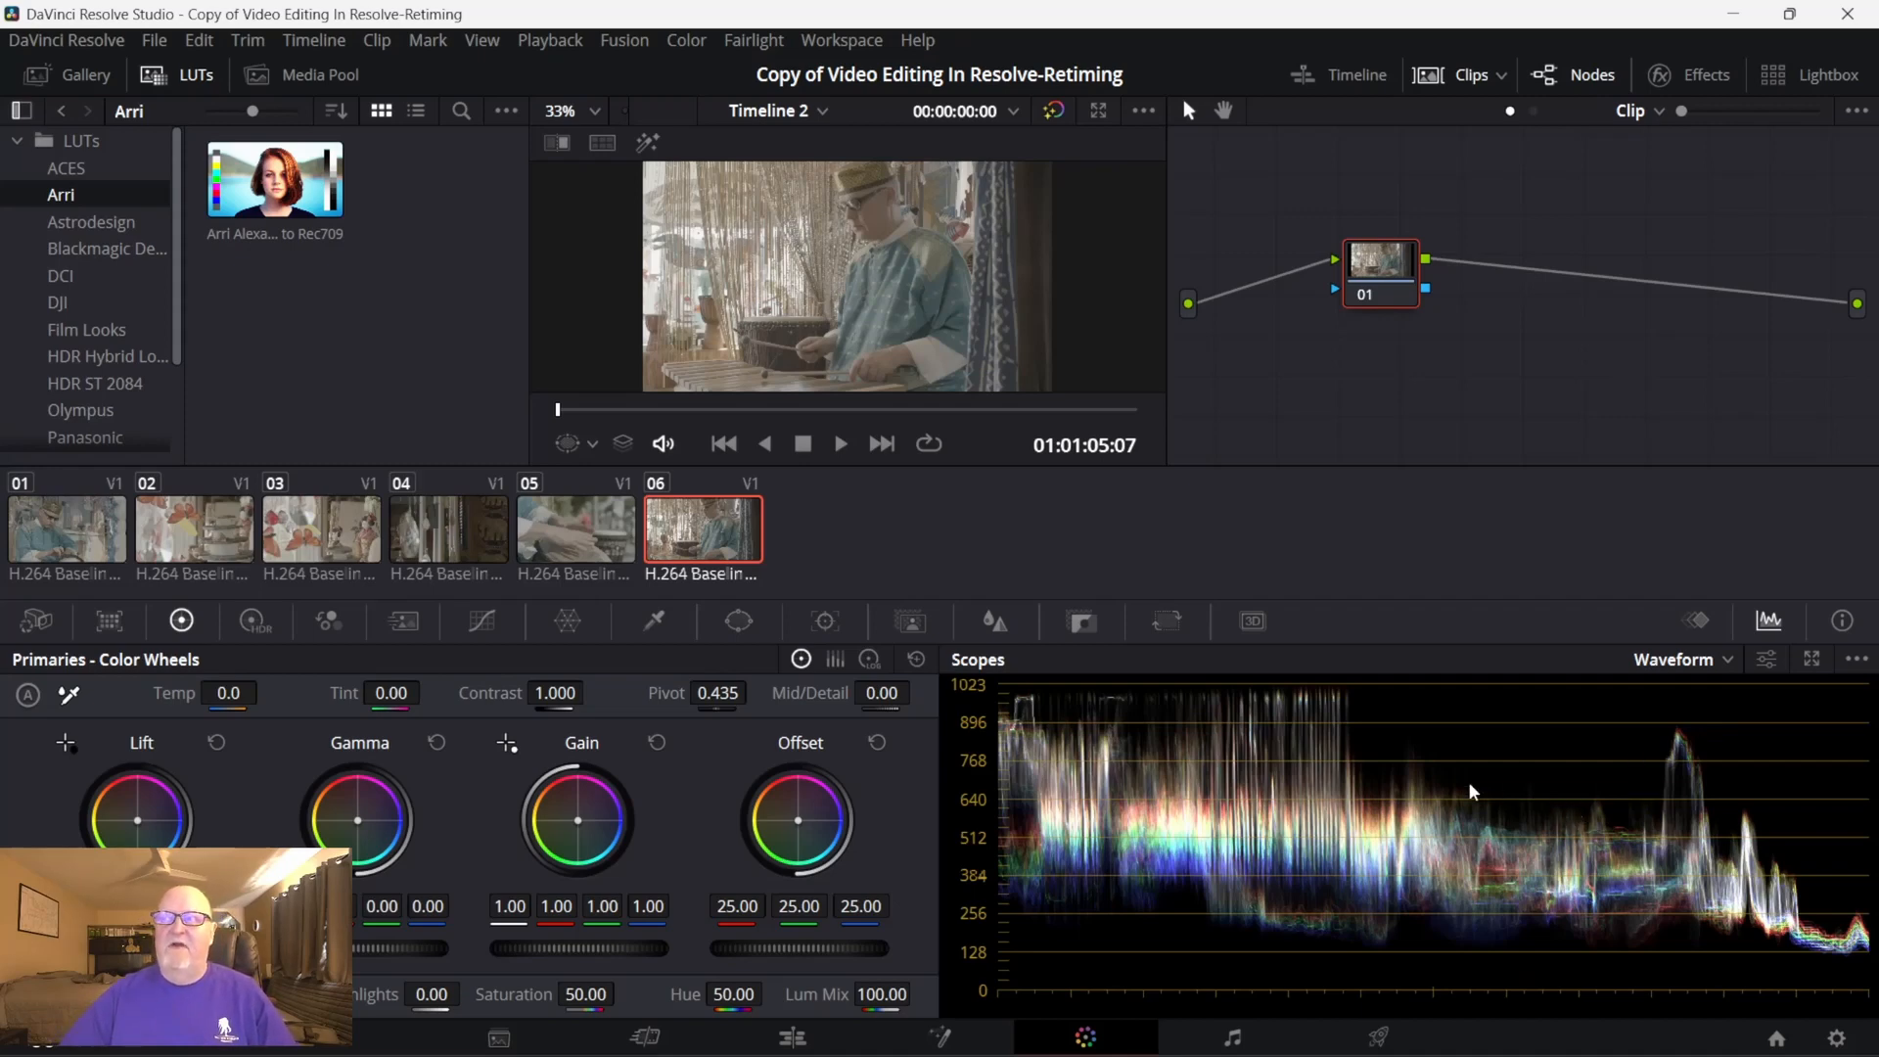
- Switch to Chrome to check the Section 21 lecture list of the Udemy course, and return to DaVinci Resolve
mouse_move(1556, 1023)
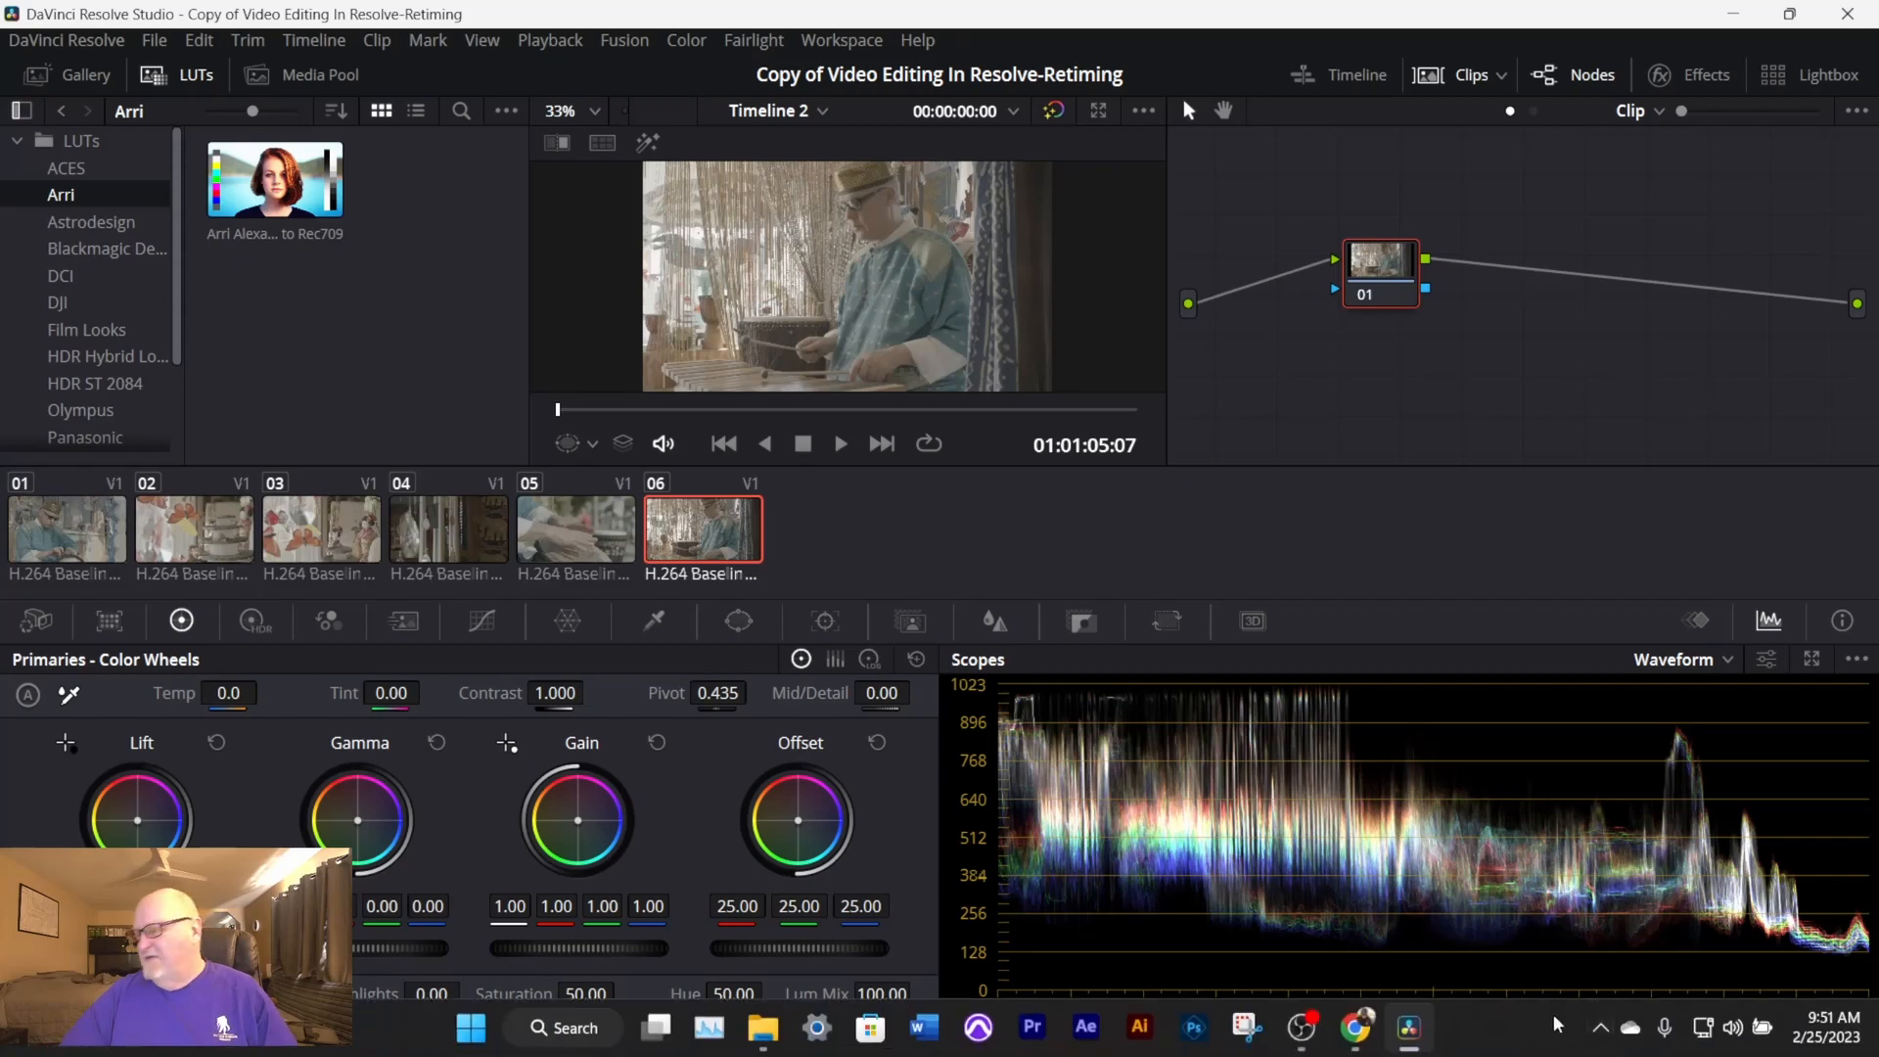
click(1358, 1035)
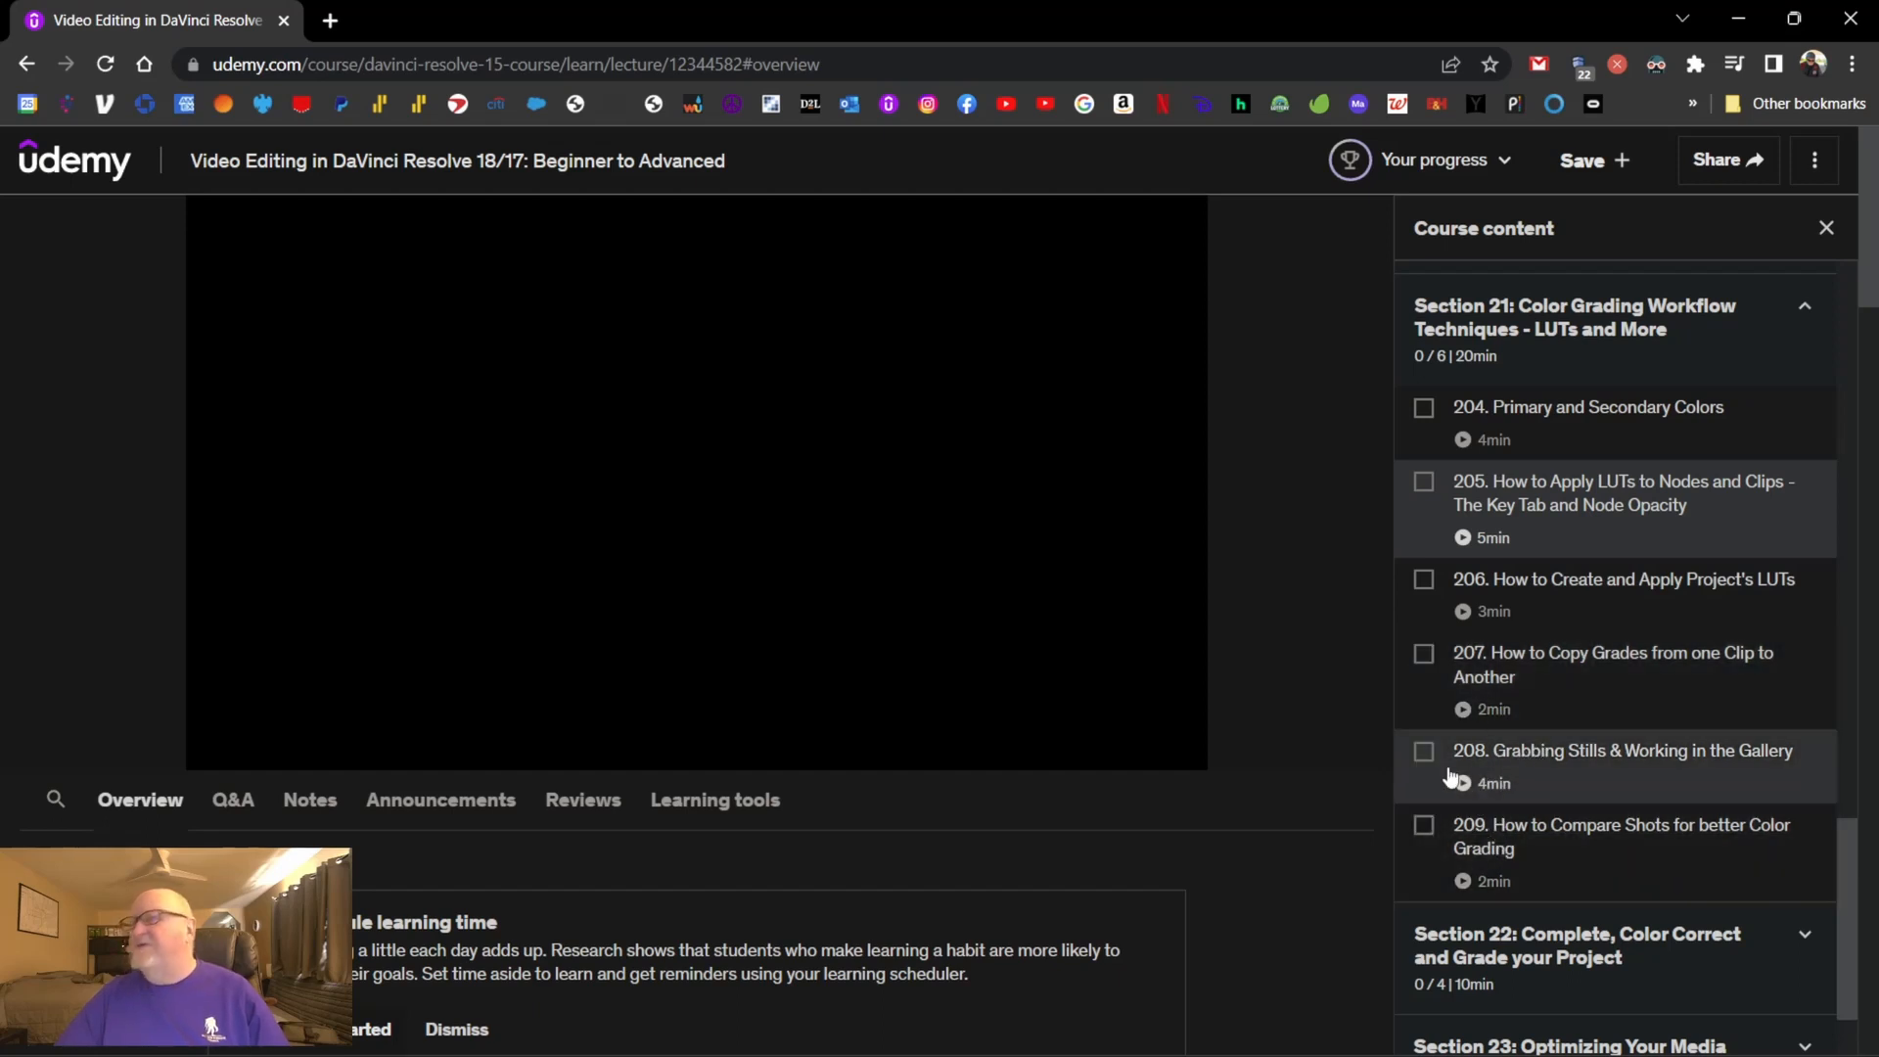
mouse_move(1262, 1052)
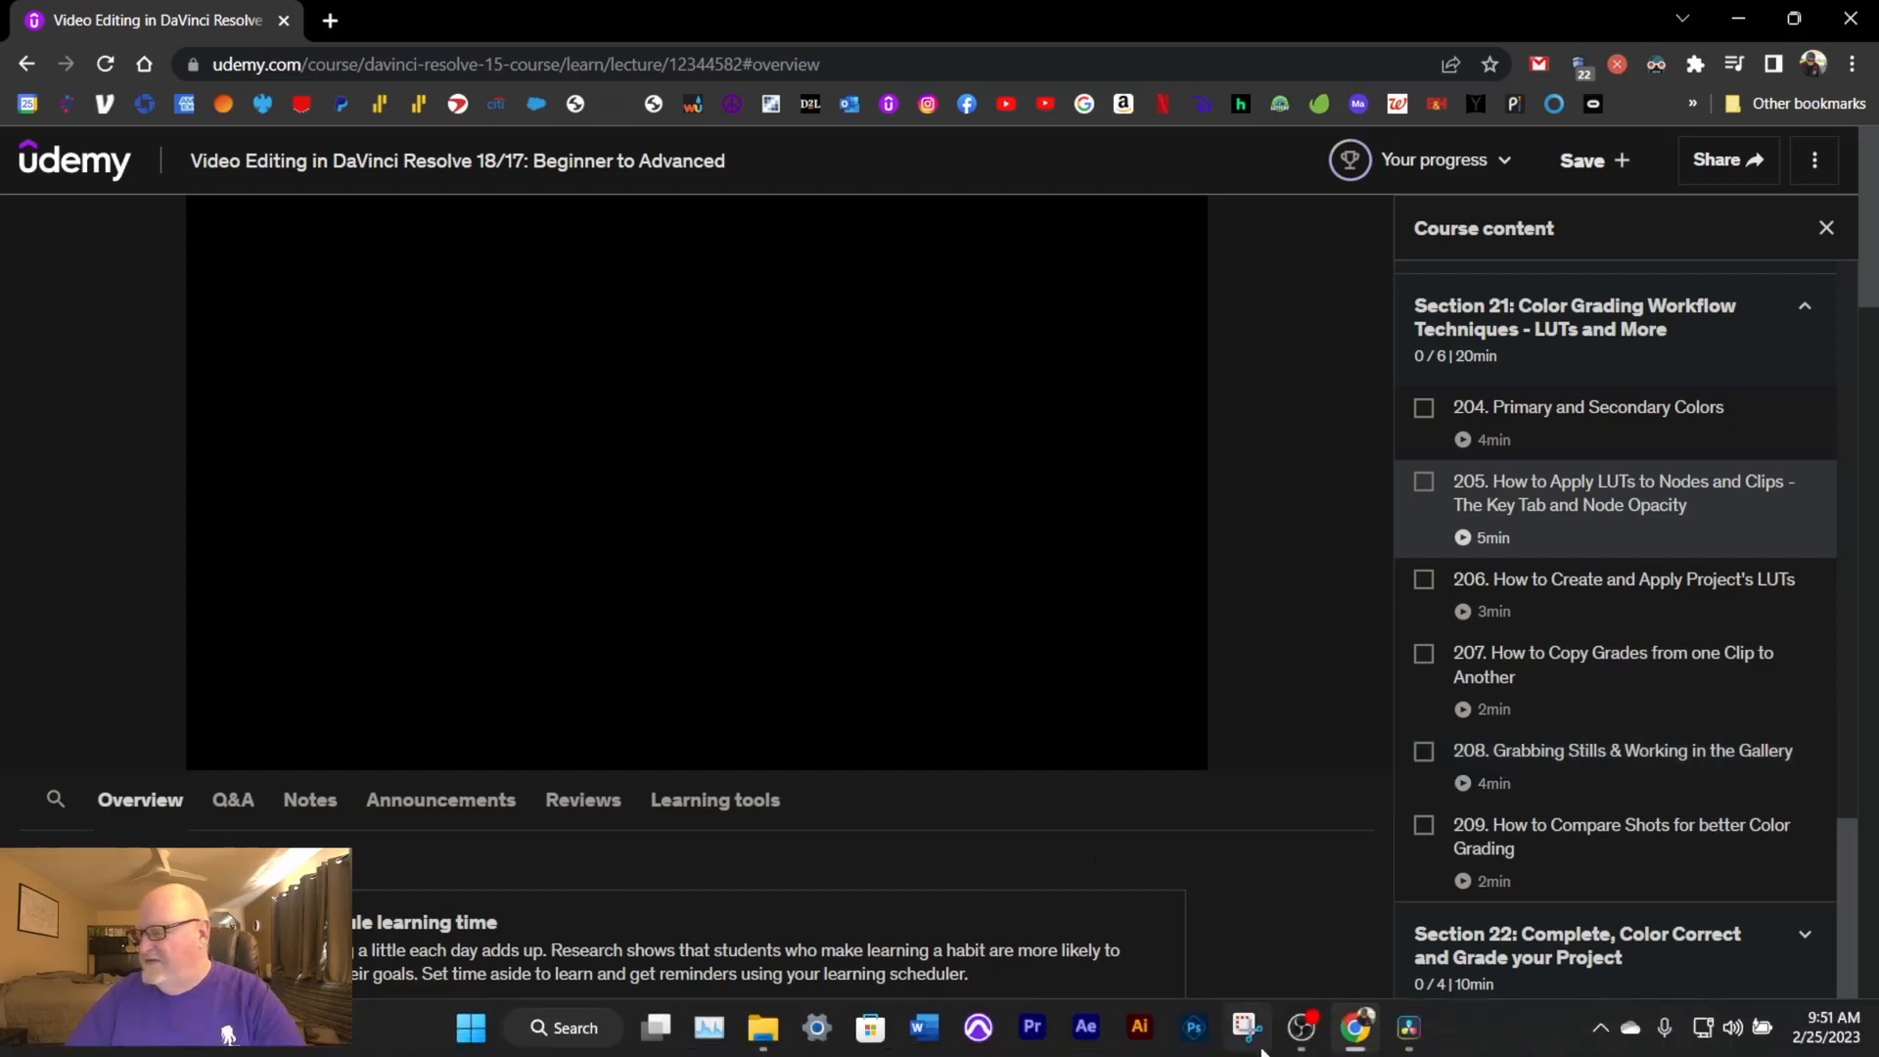
click(1412, 1030)
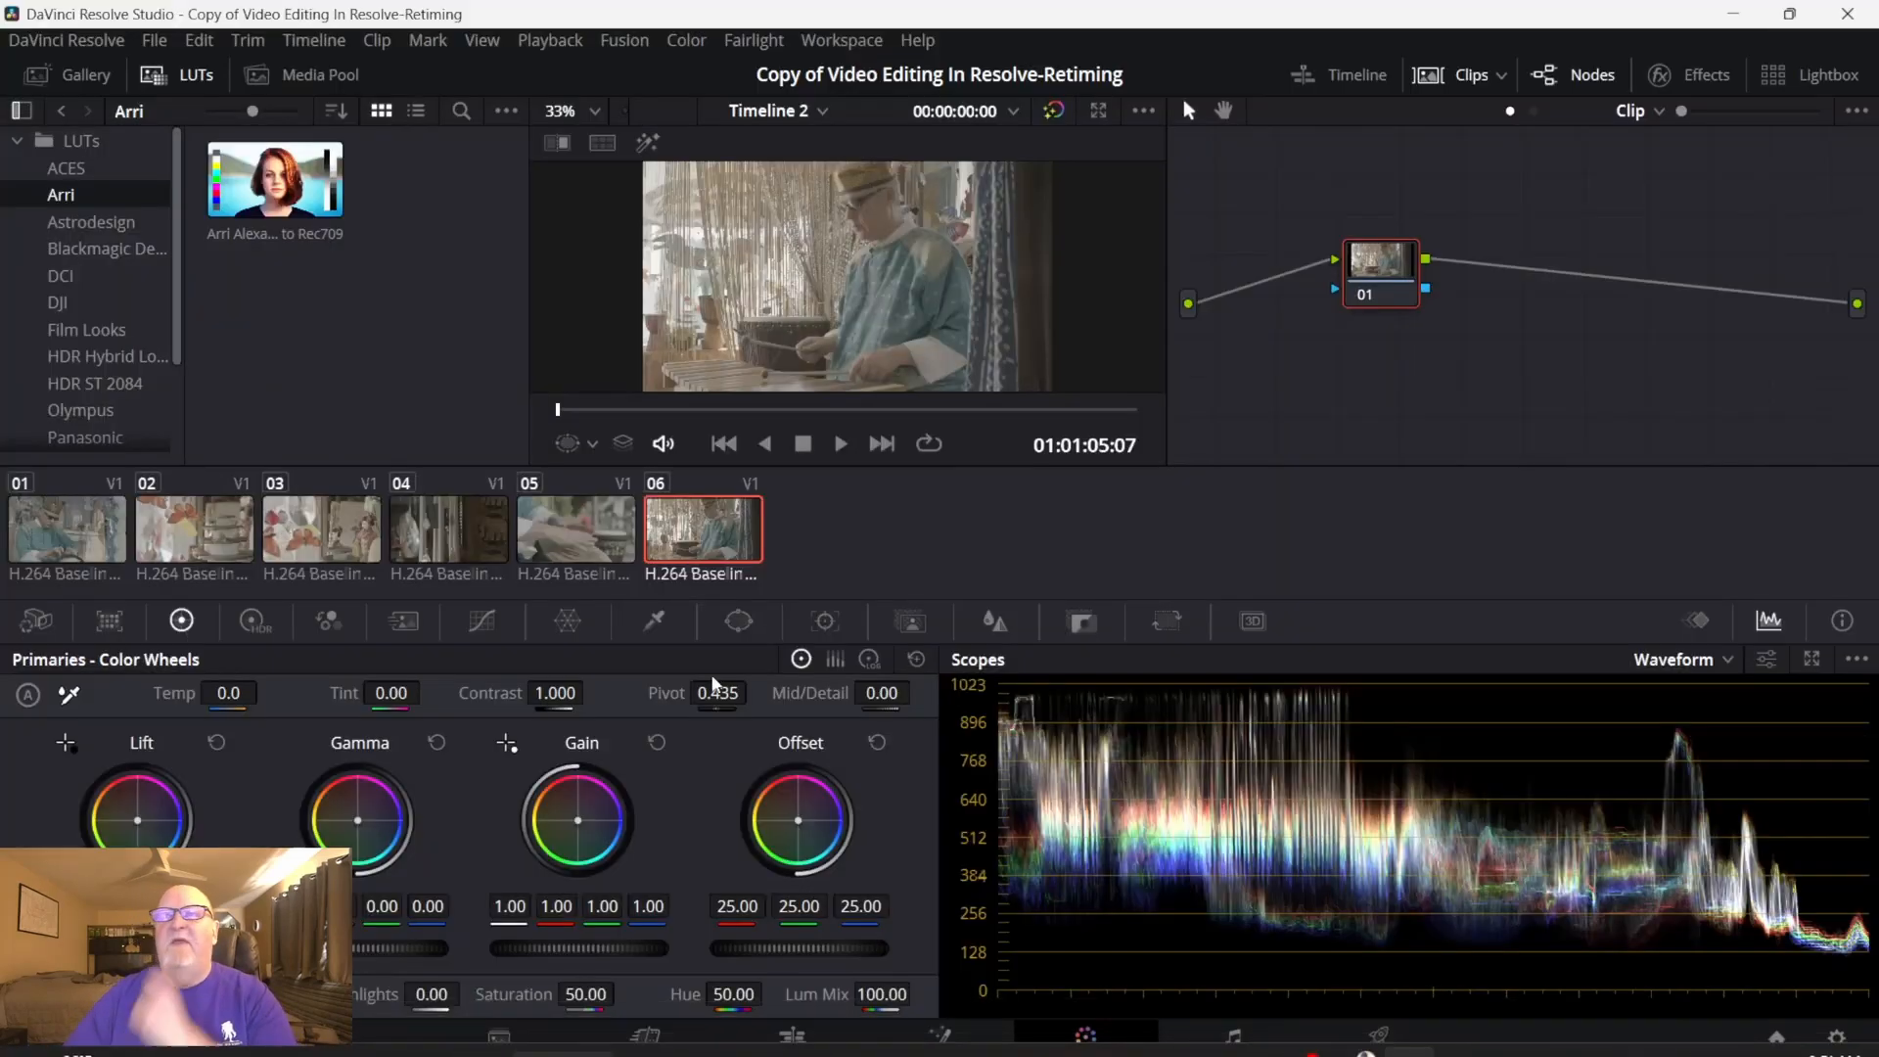
- Show the stills Gallery and hide the clip thumbnails to enlarge the viewer
click(88, 75)
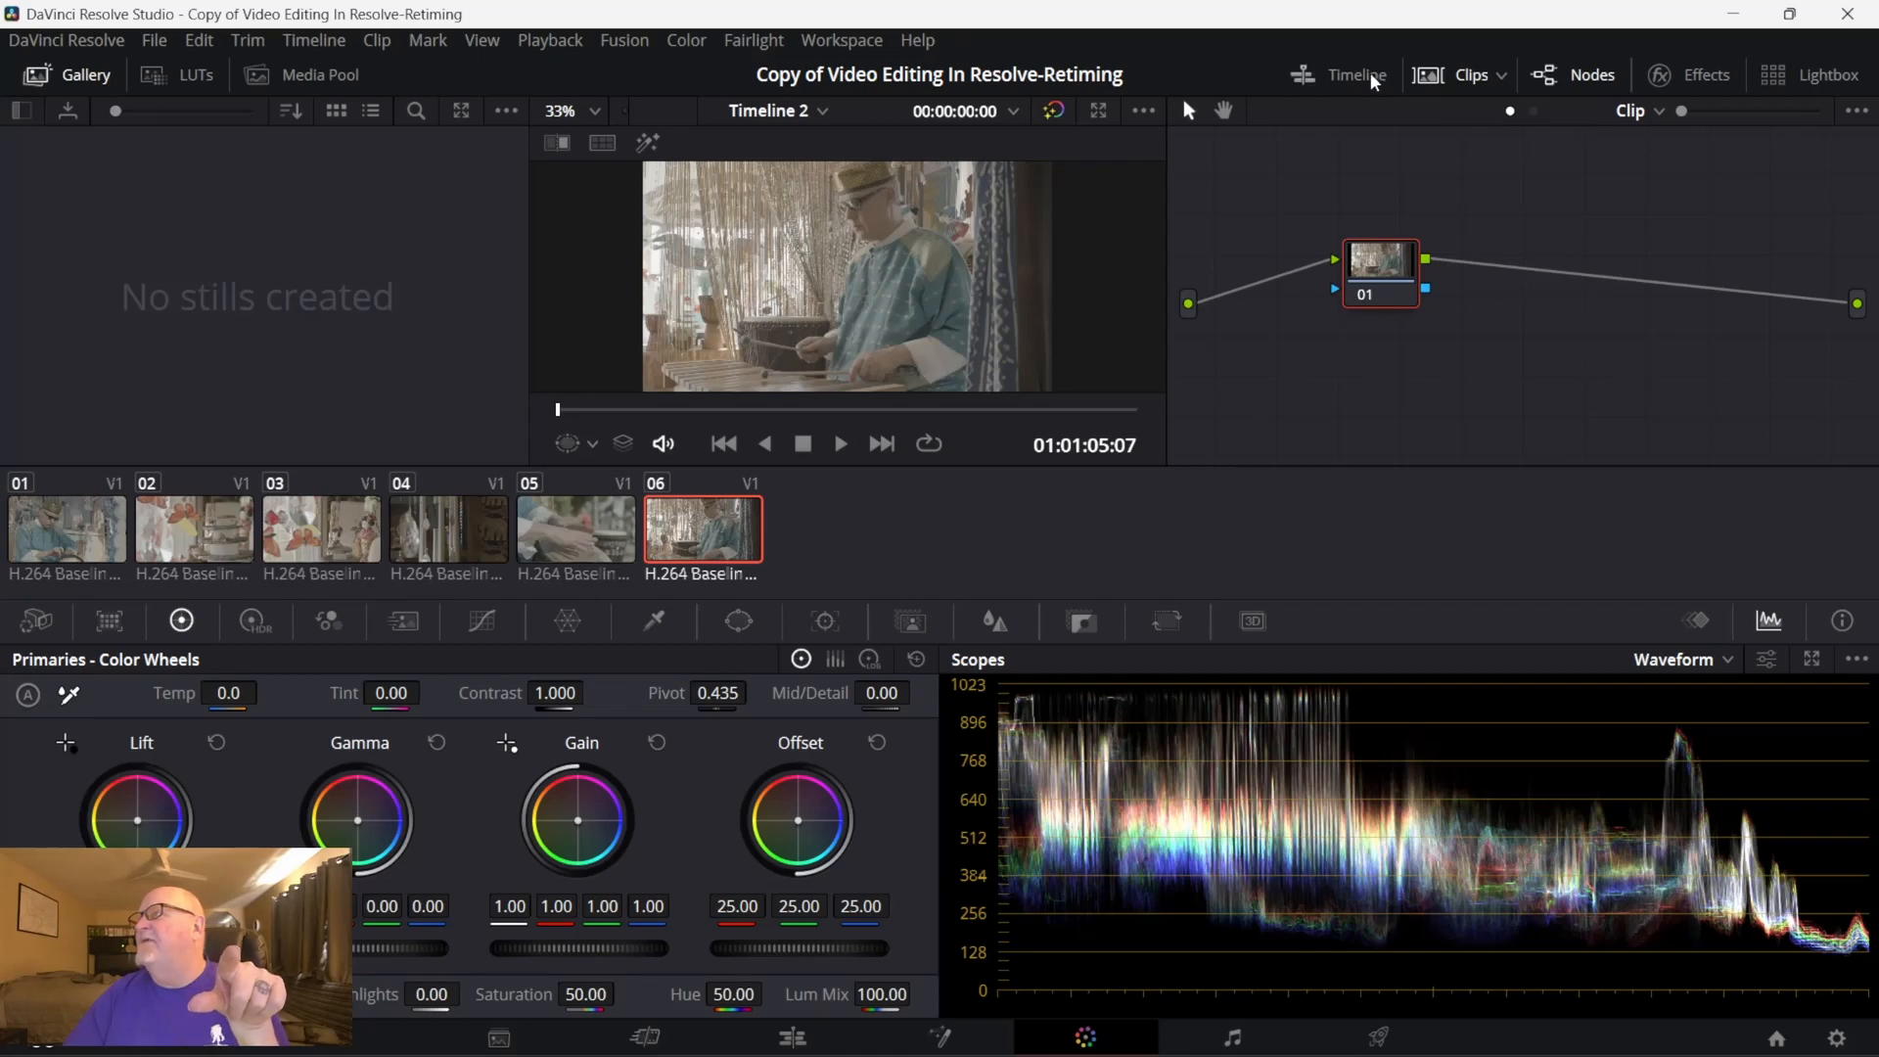
click(1468, 77)
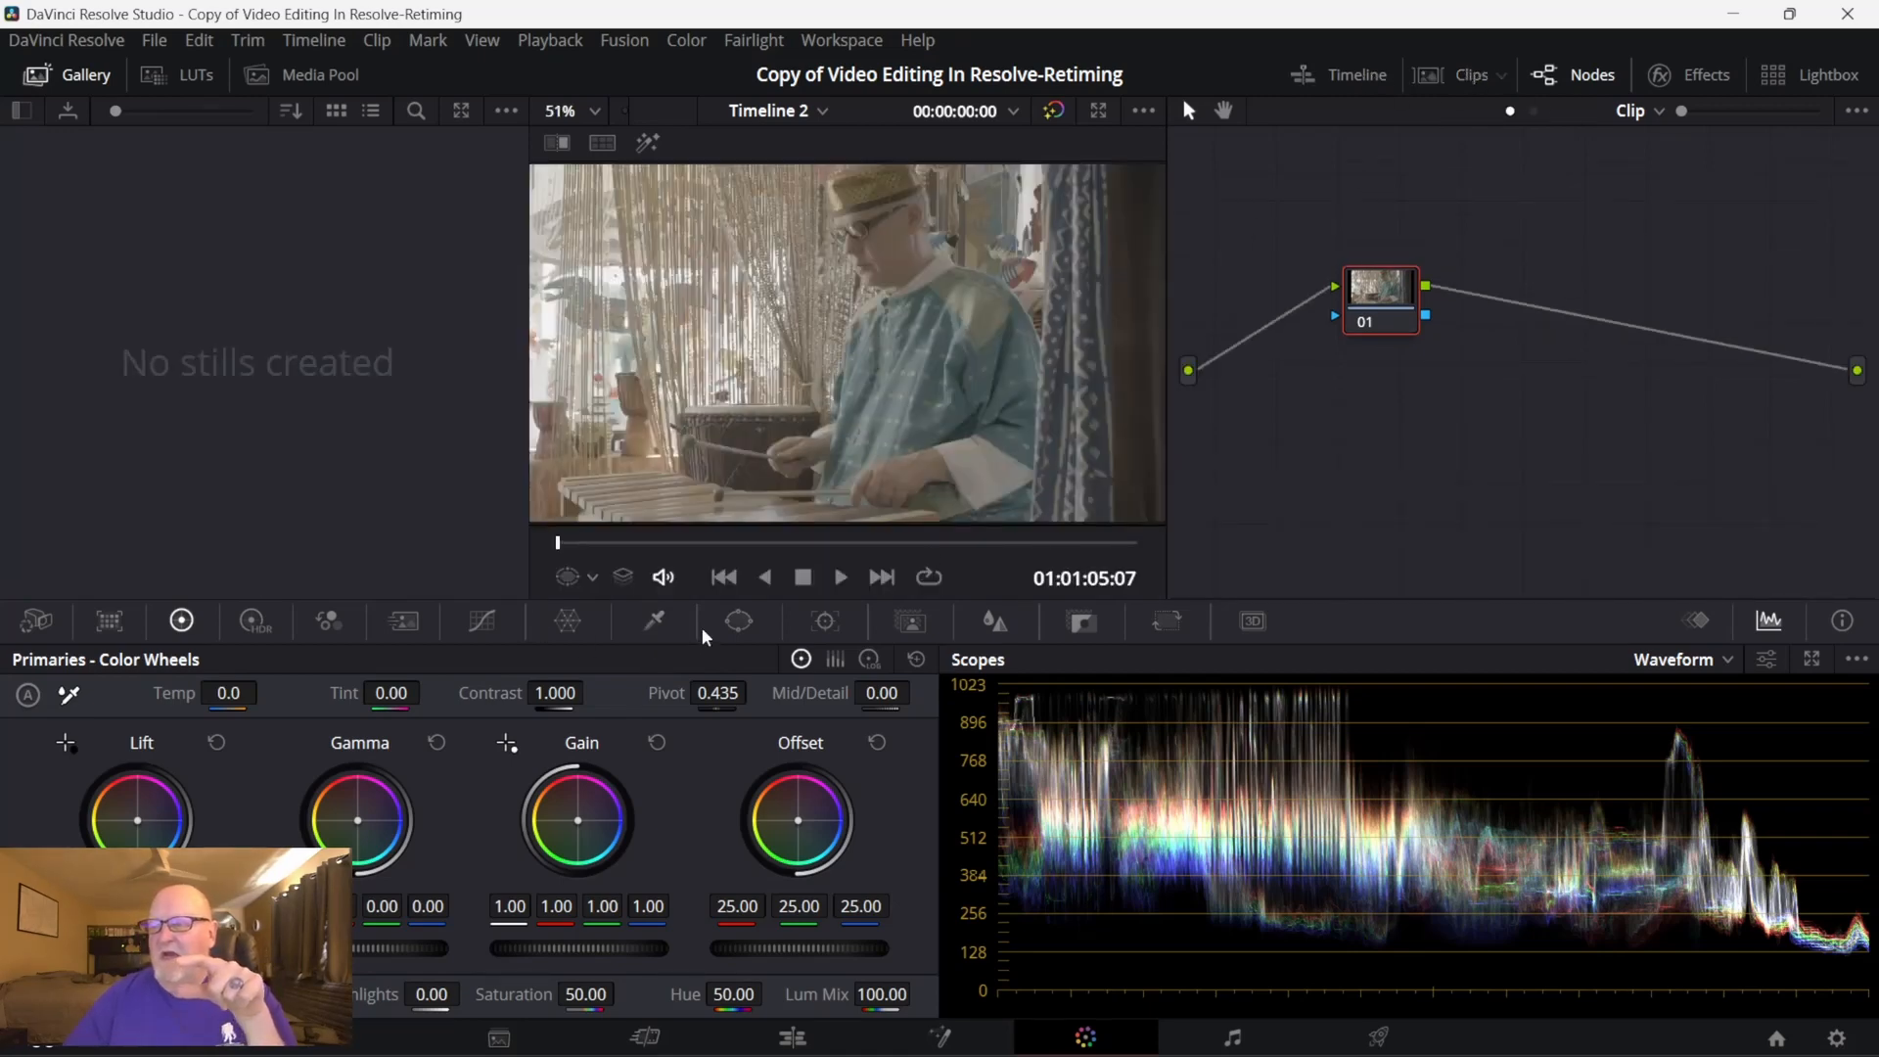
- Add a circular window around the drummer, with size about 58.18 and aspect about 38.55, and soften its edge to about 3.90
click(741, 623)
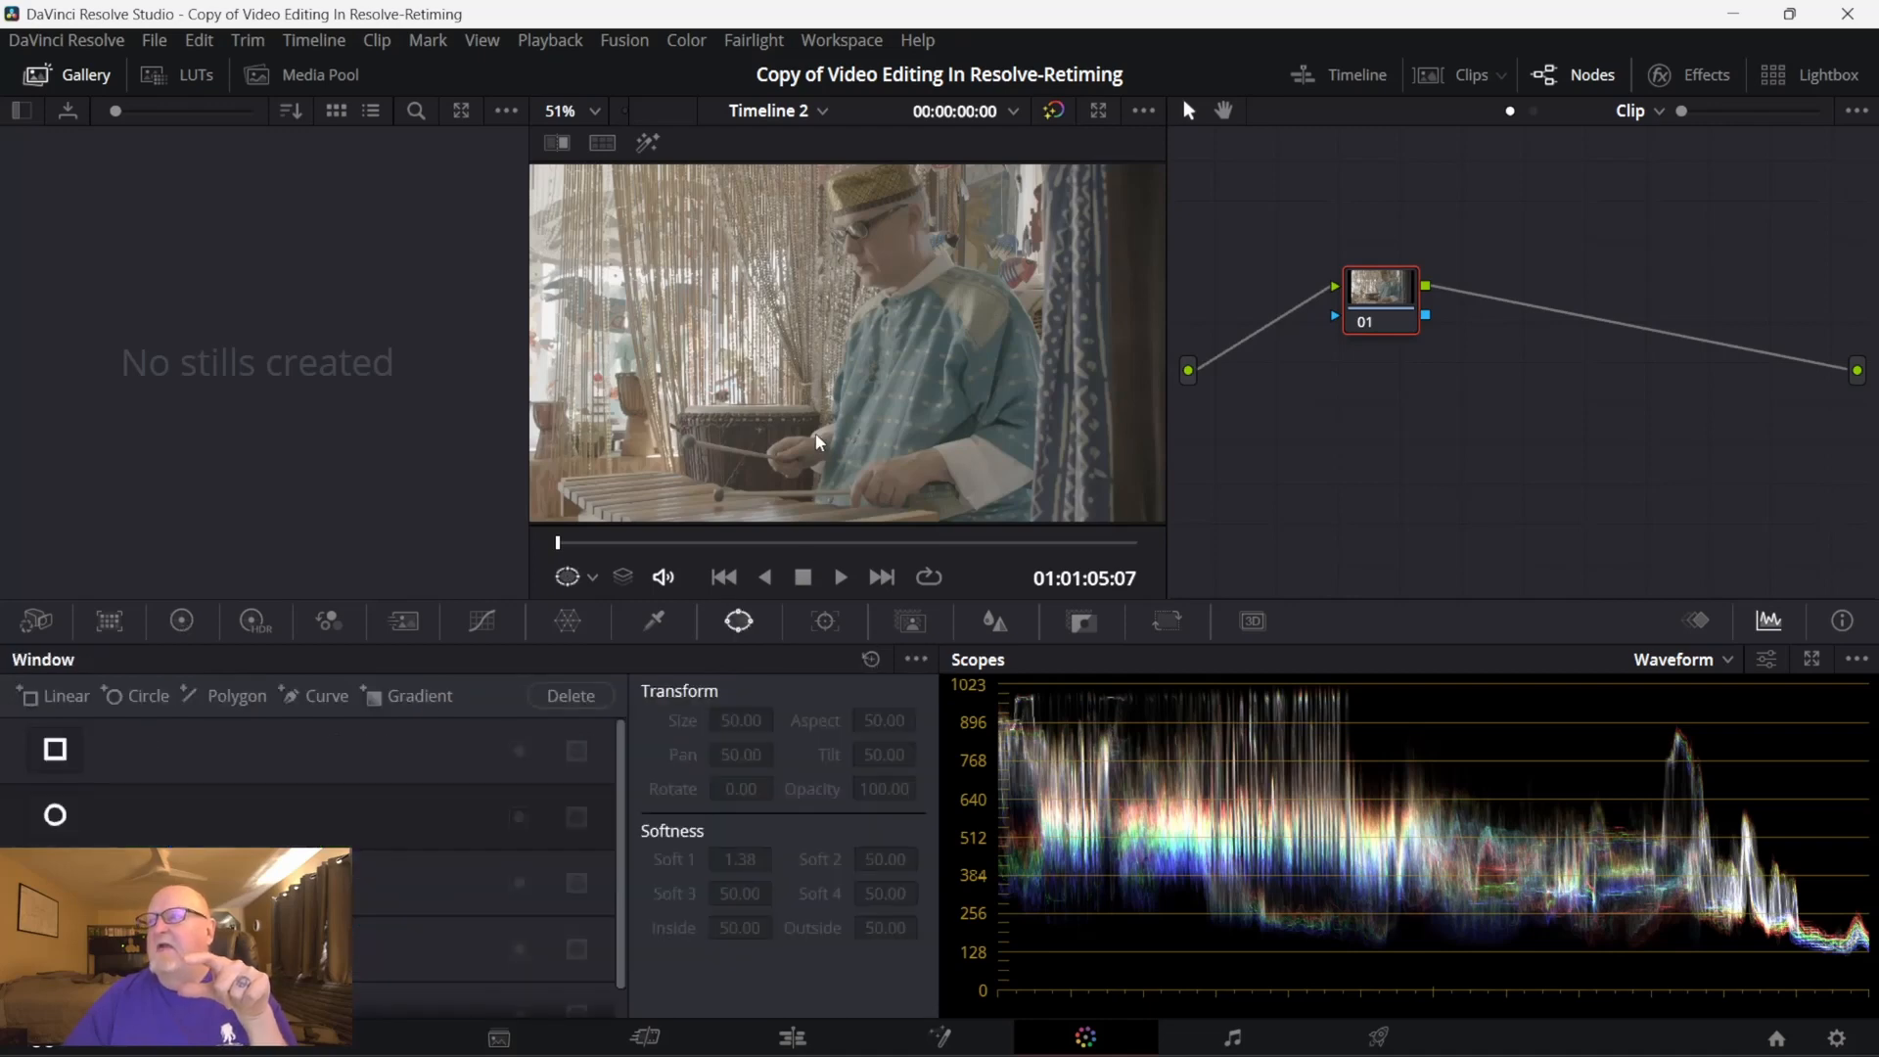
click(81, 822)
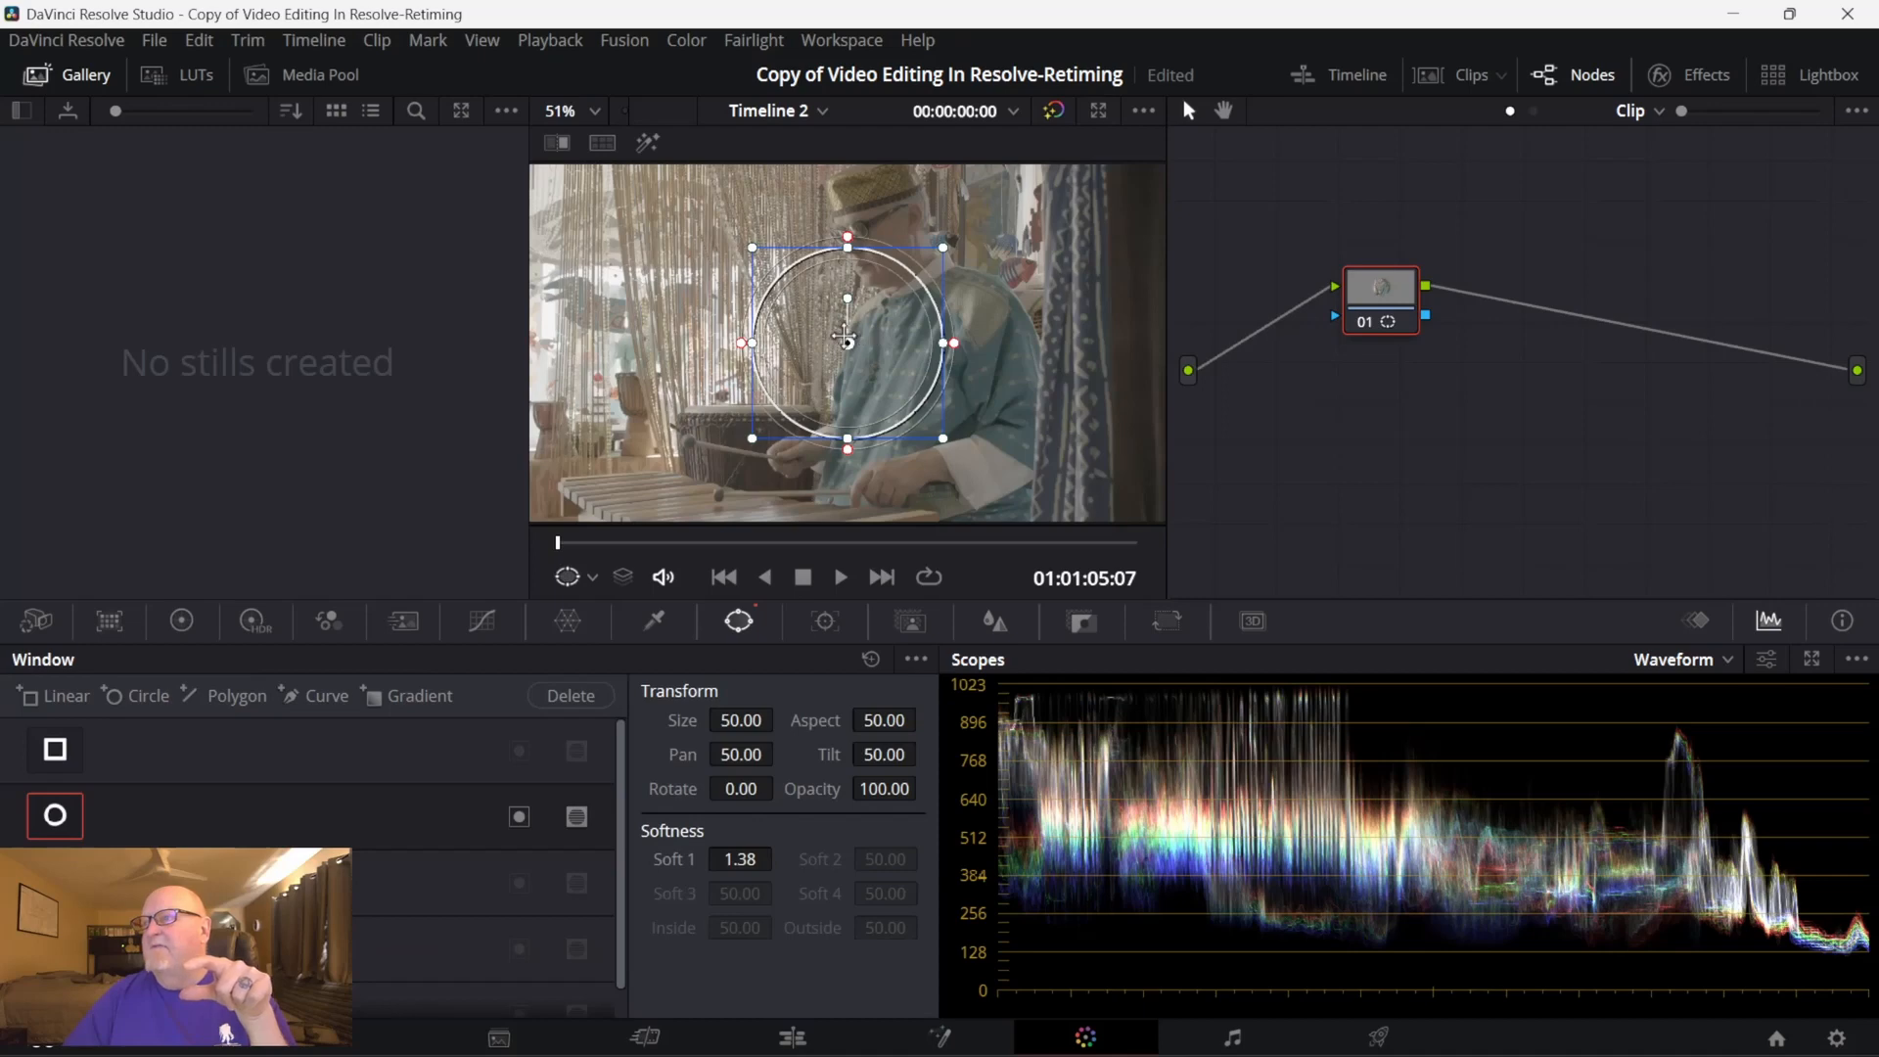
drag(847, 335, 886, 238)
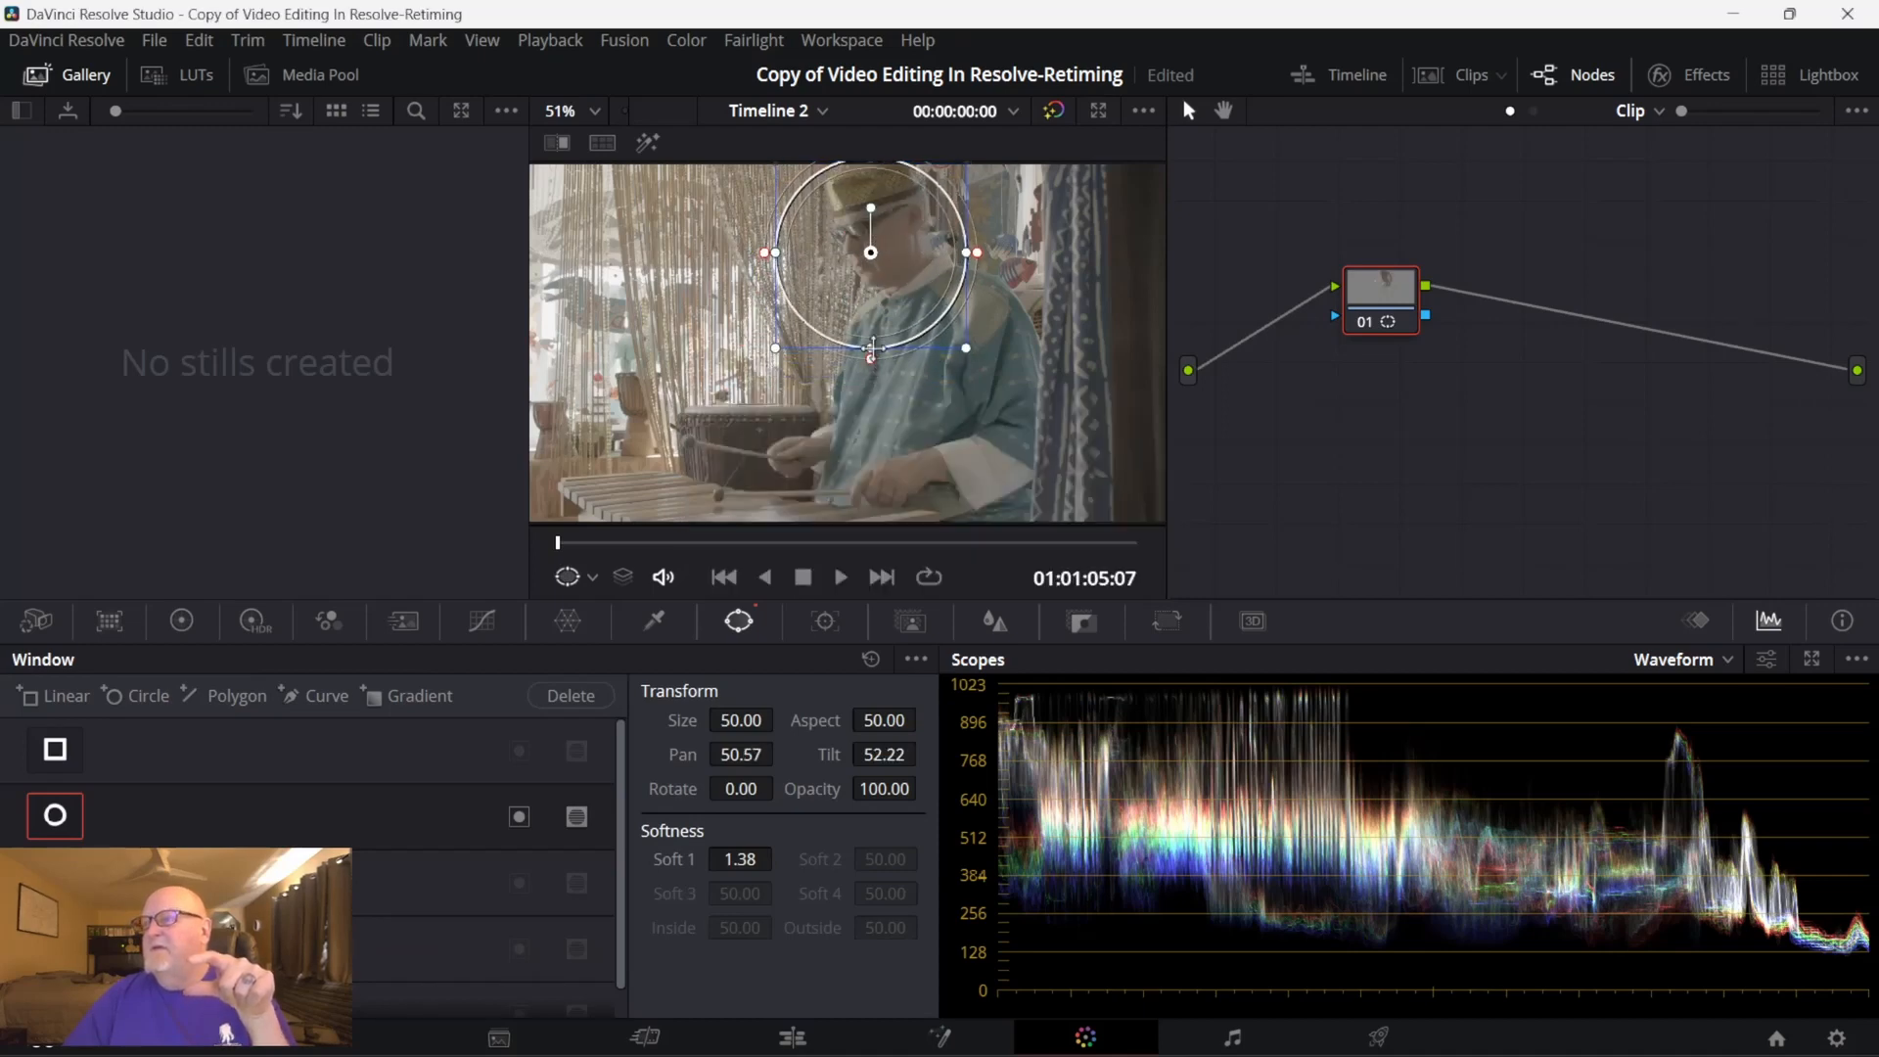
drag(870, 344, 870, 418)
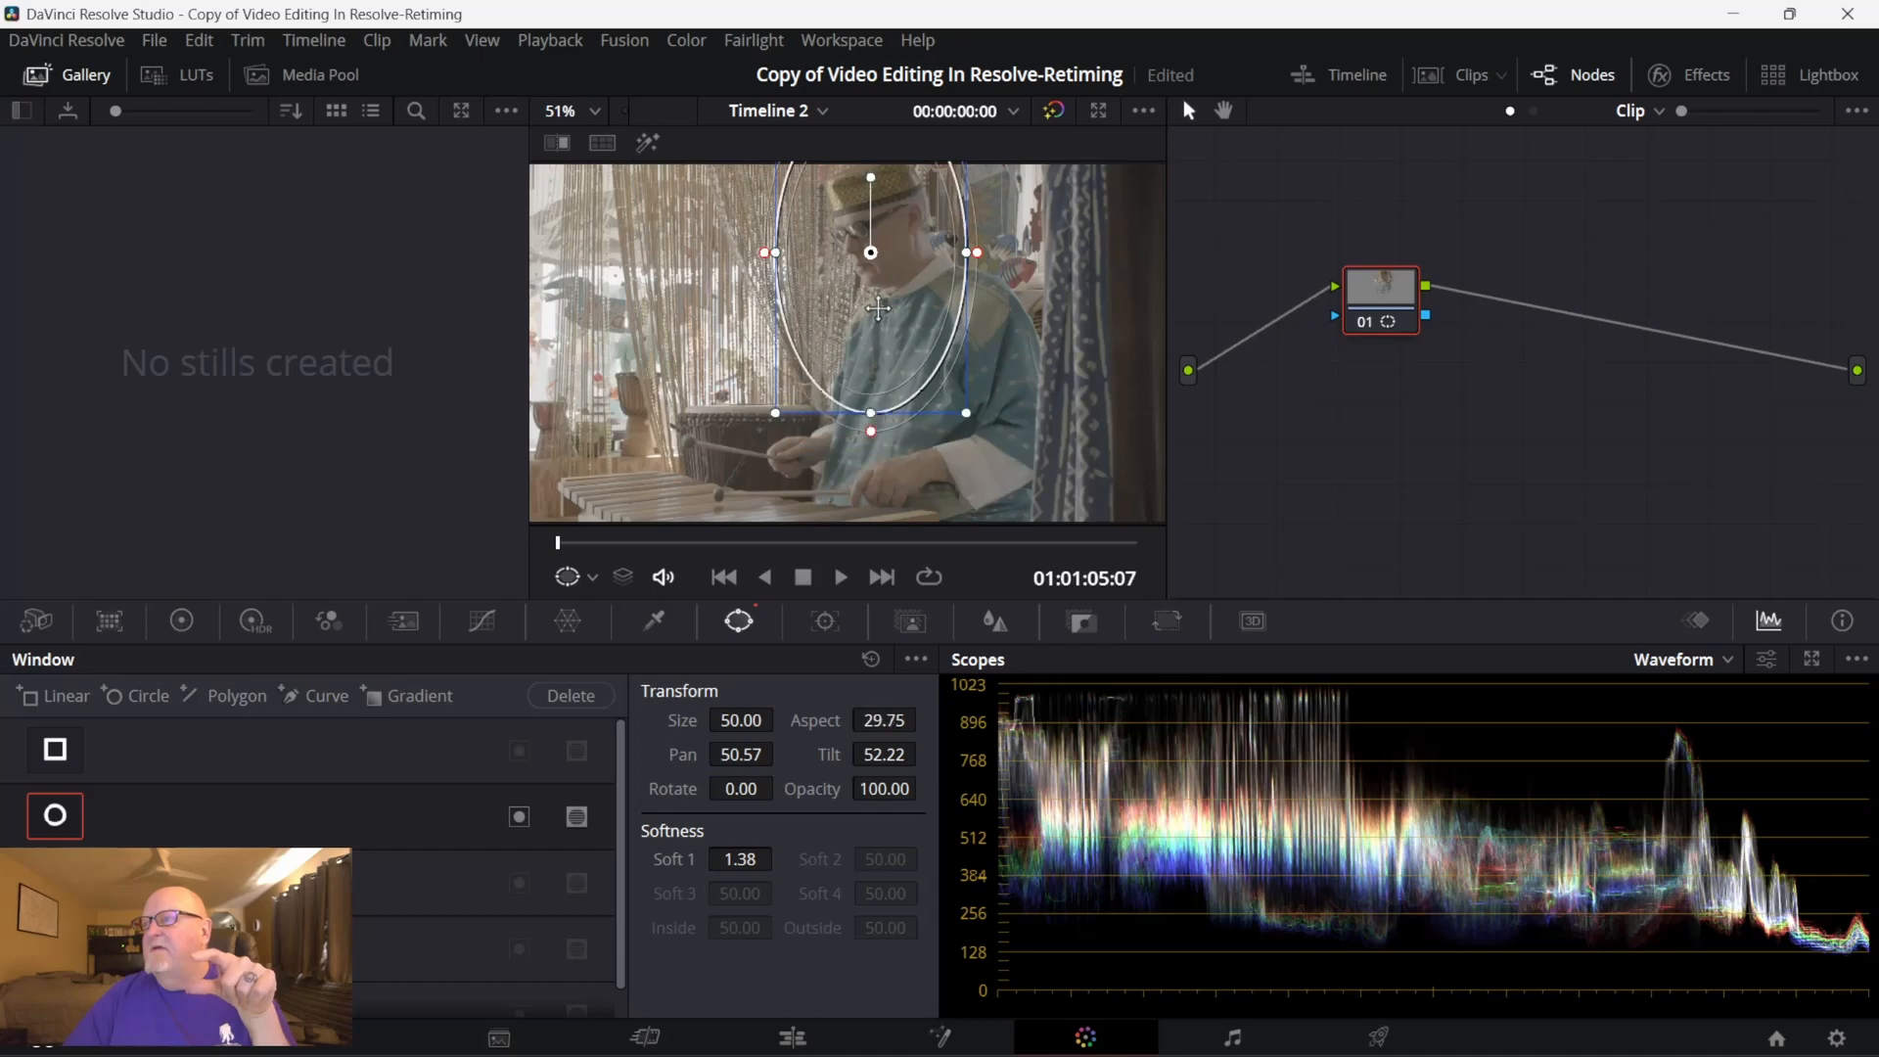
drag(880, 310, 1011, 283)
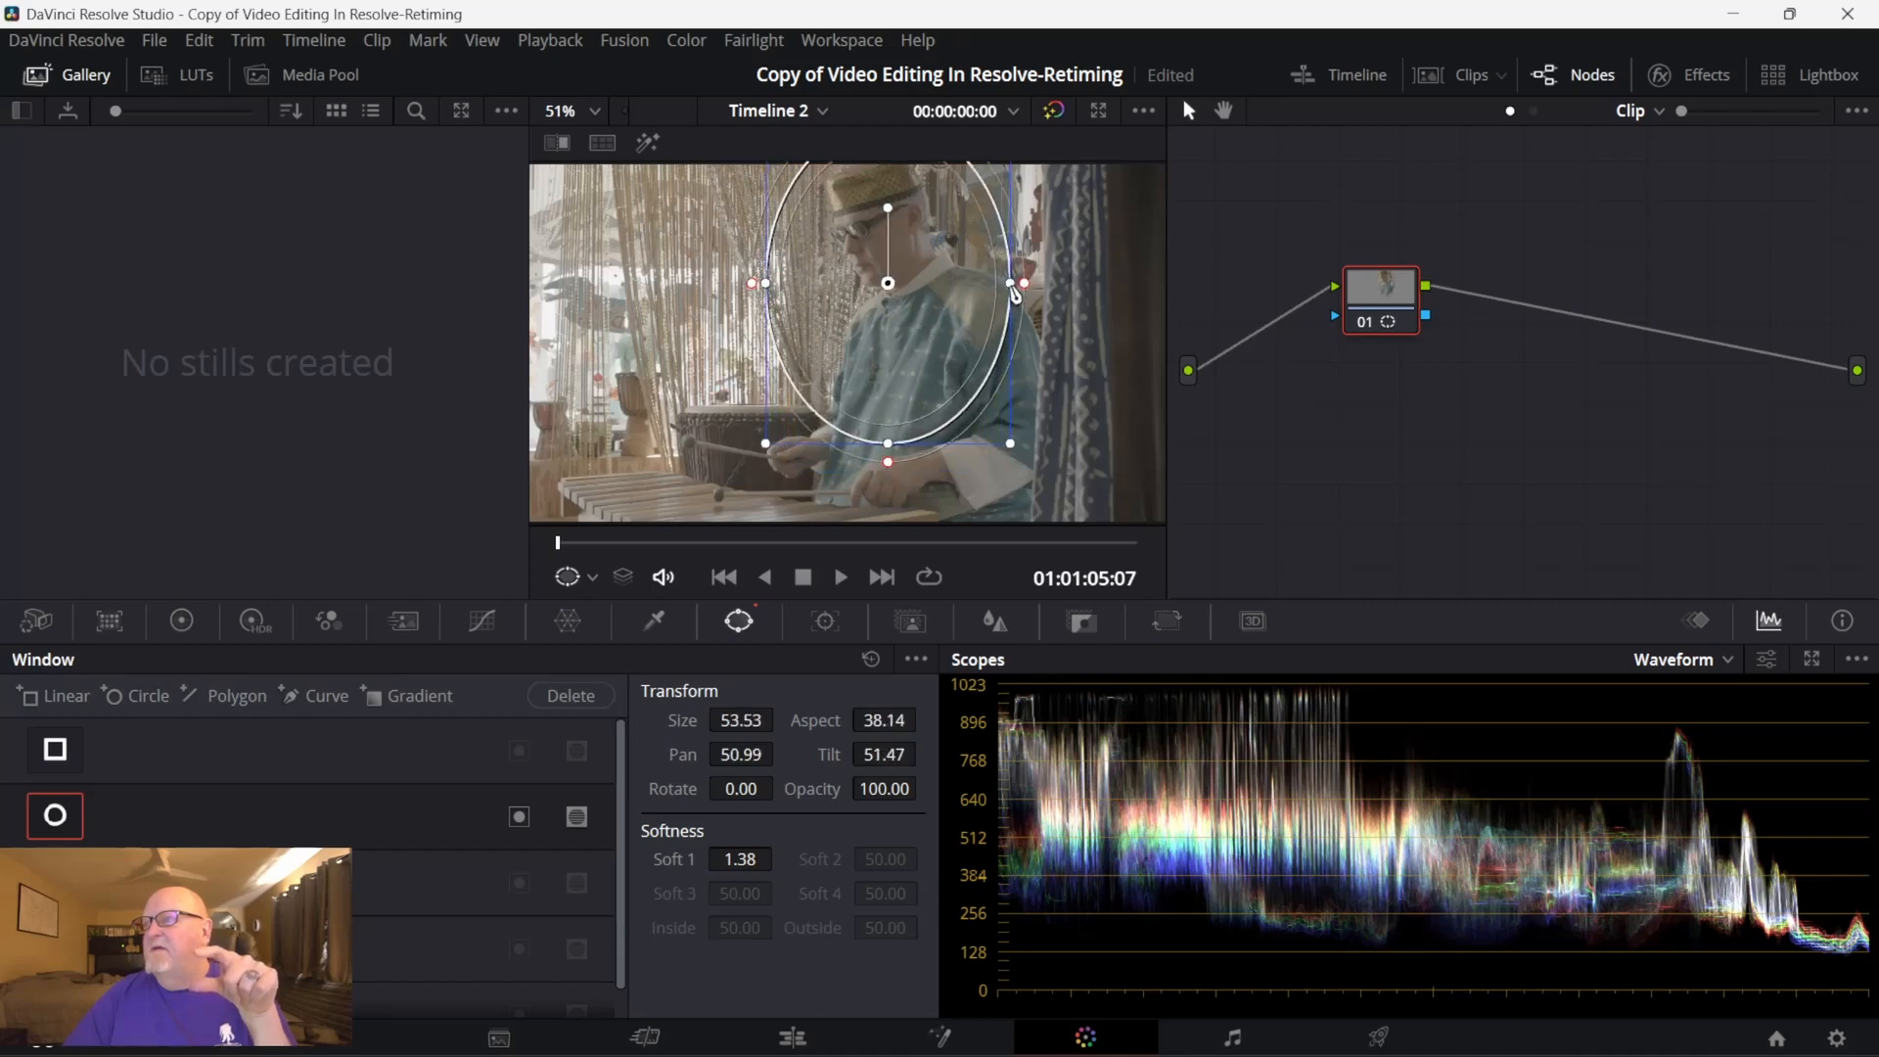
drag(924, 345, 944, 380)
drag(915, 468, 913, 529)
drag(1035, 314, 1068, 318)
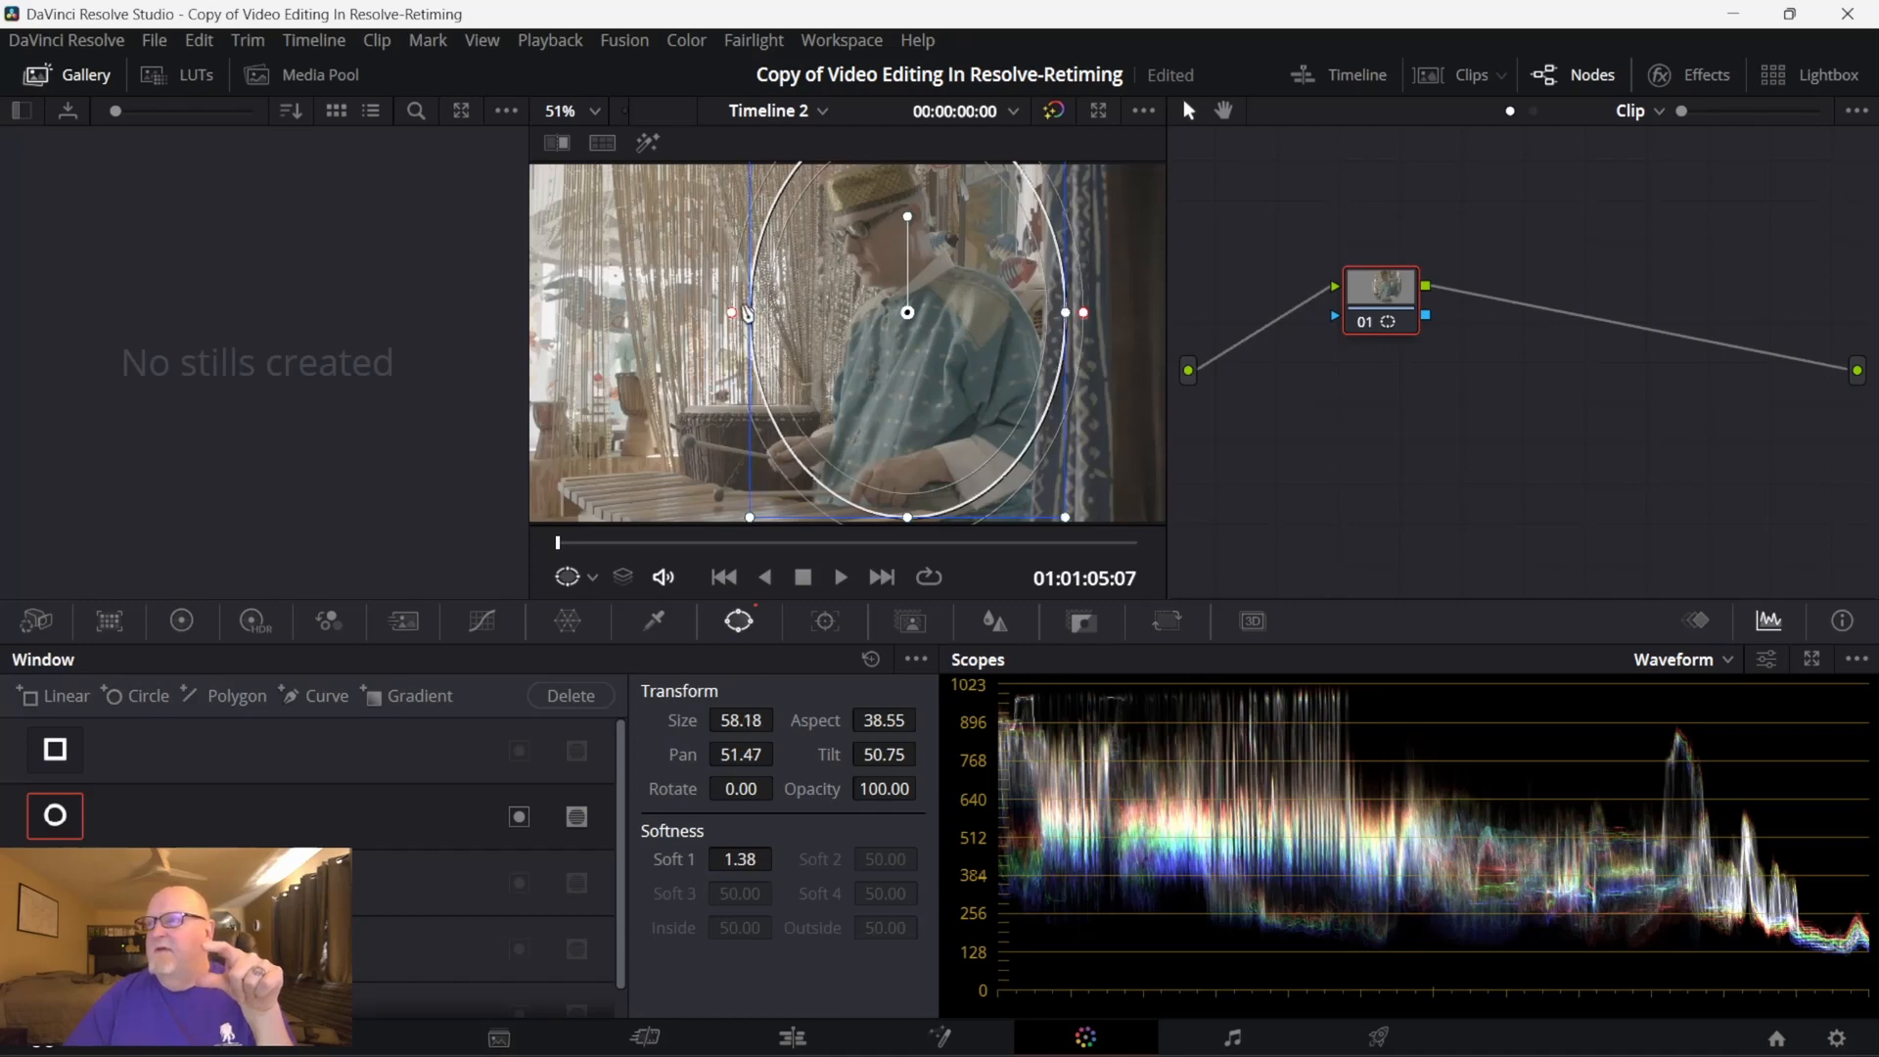
drag(732, 314, 701, 327)
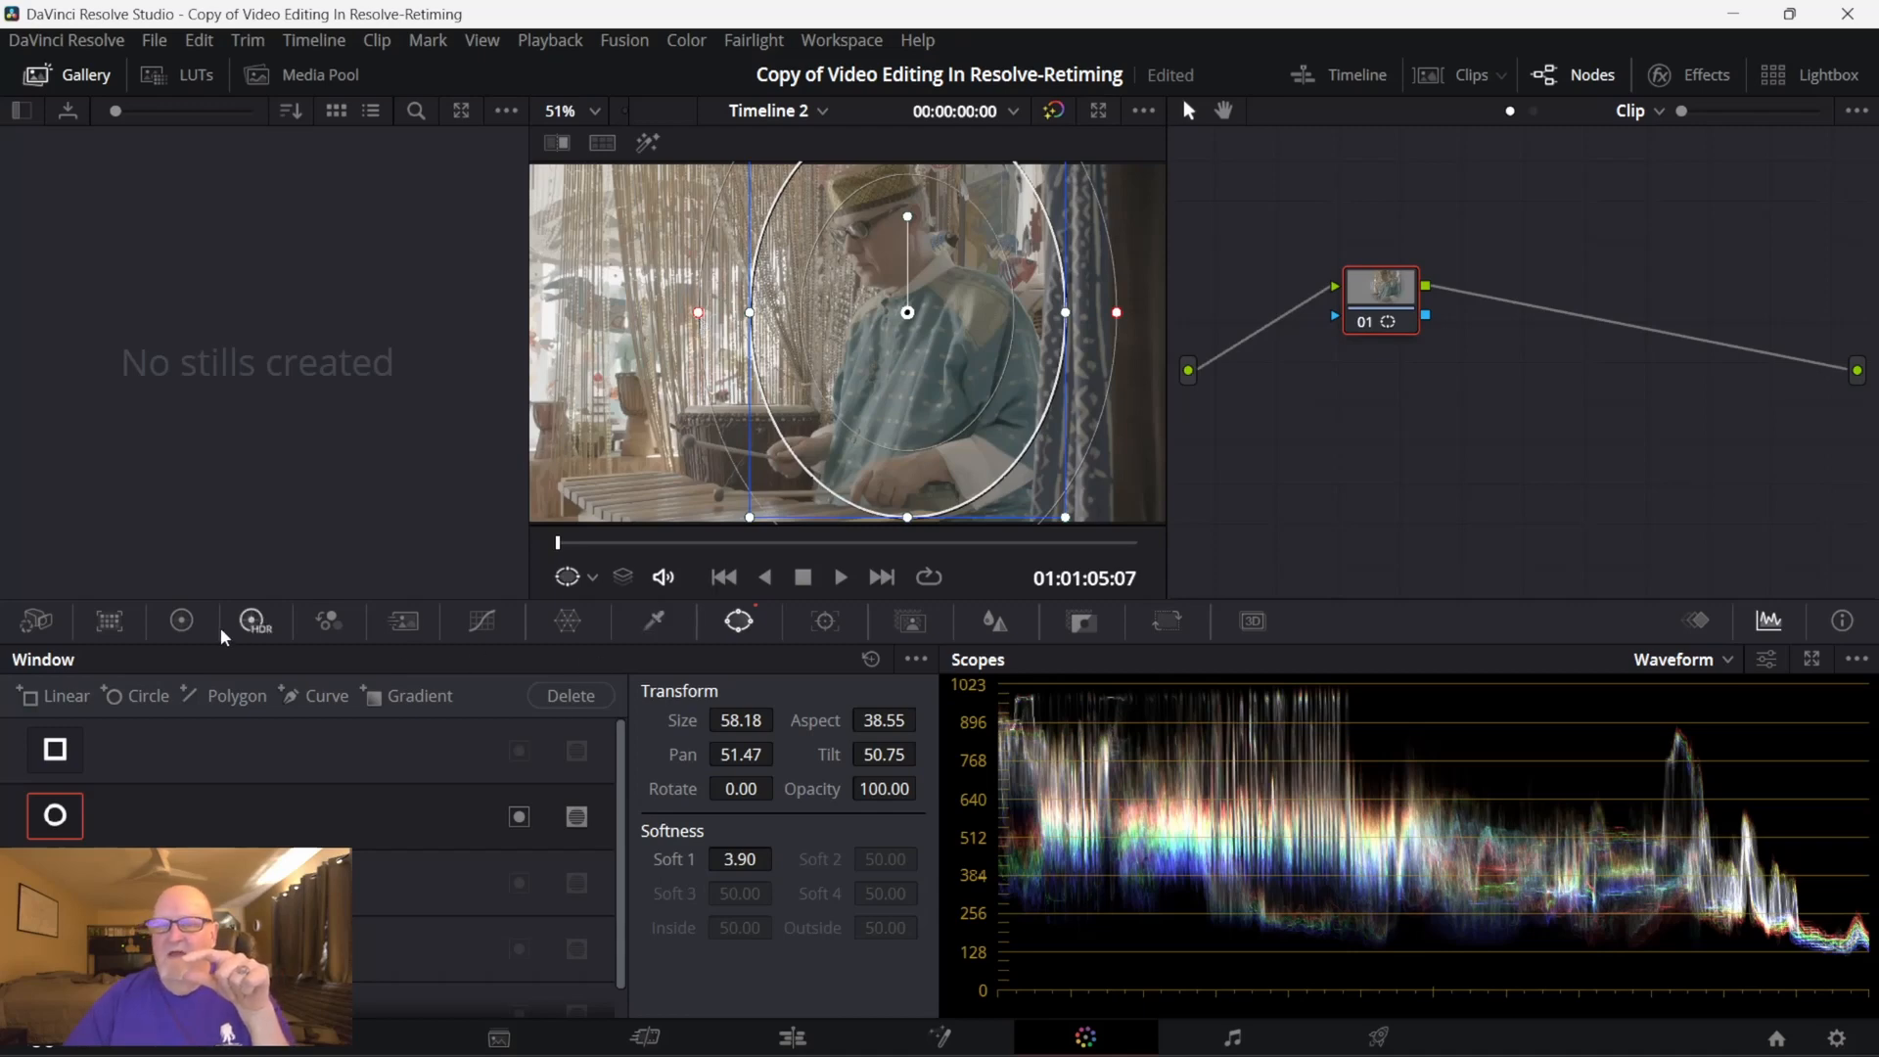
- Raise the master Gain inside the circular window to about 1.62 on all channels
click(182, 620)
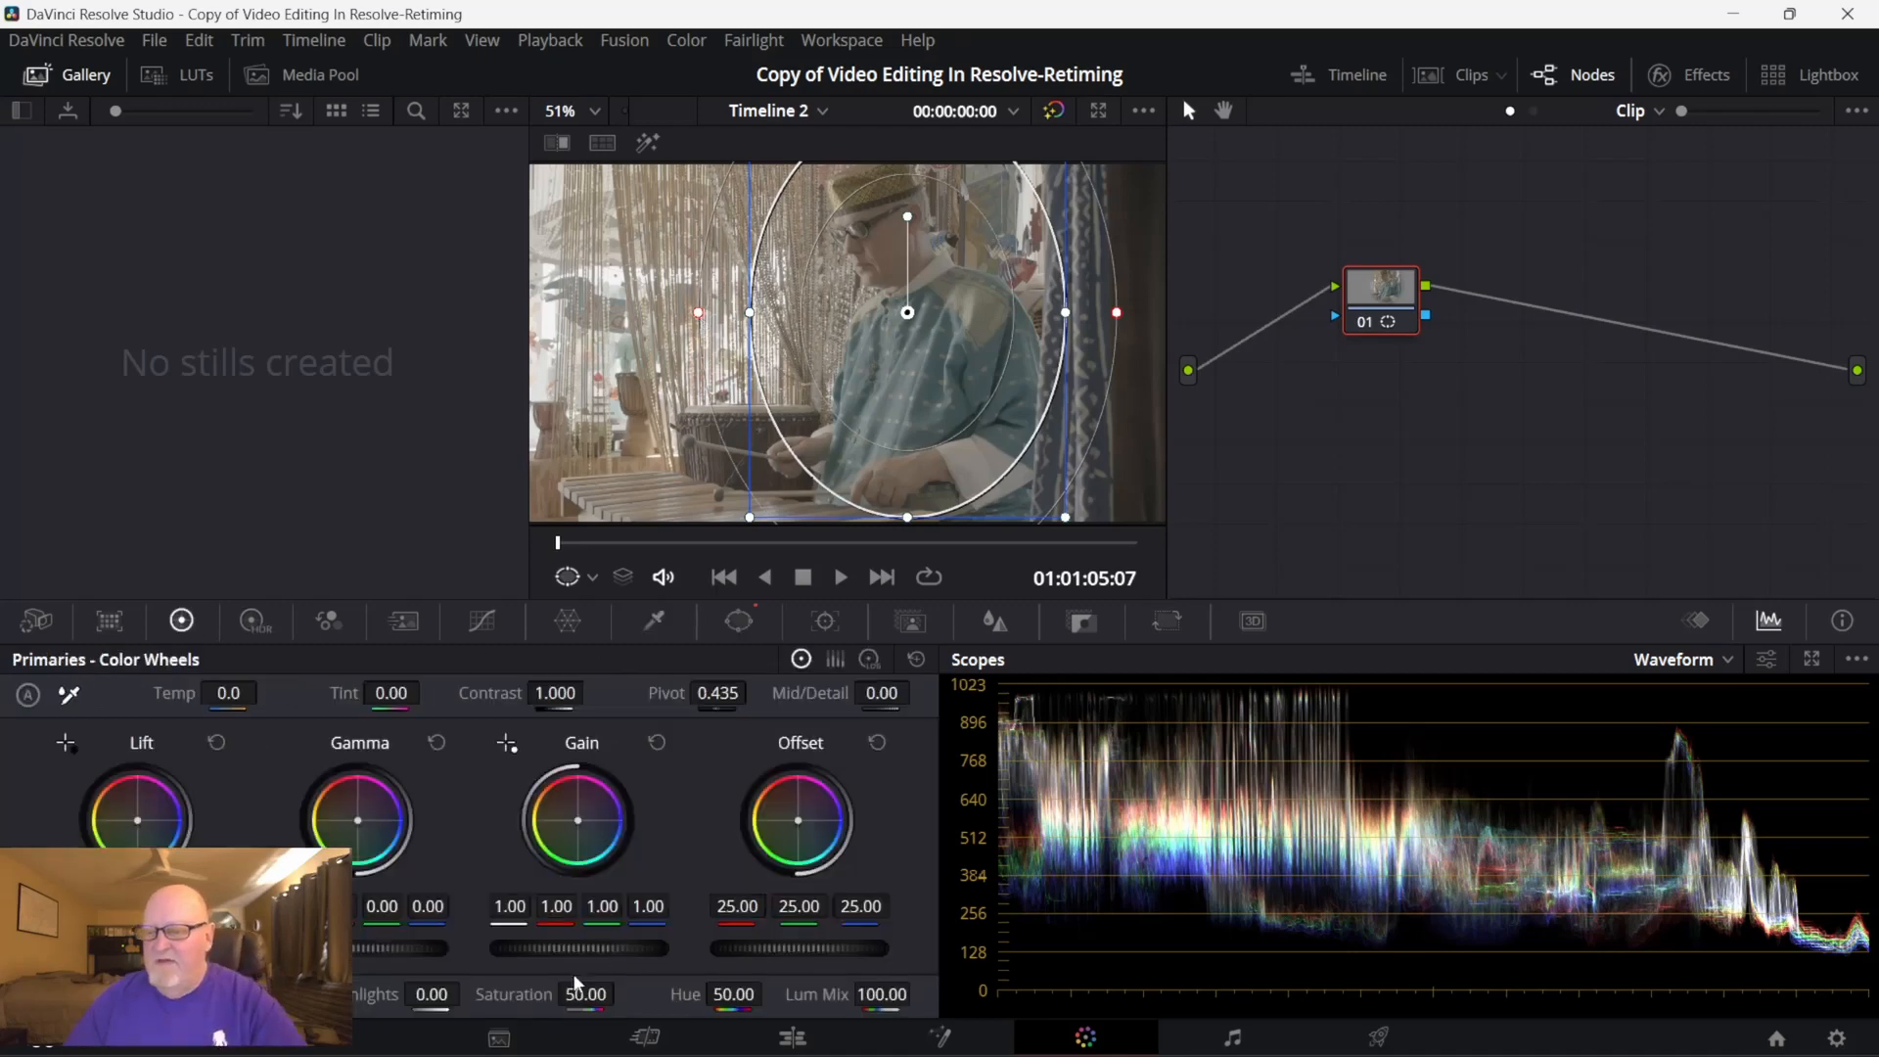
drag(587, 949, 685, 950)
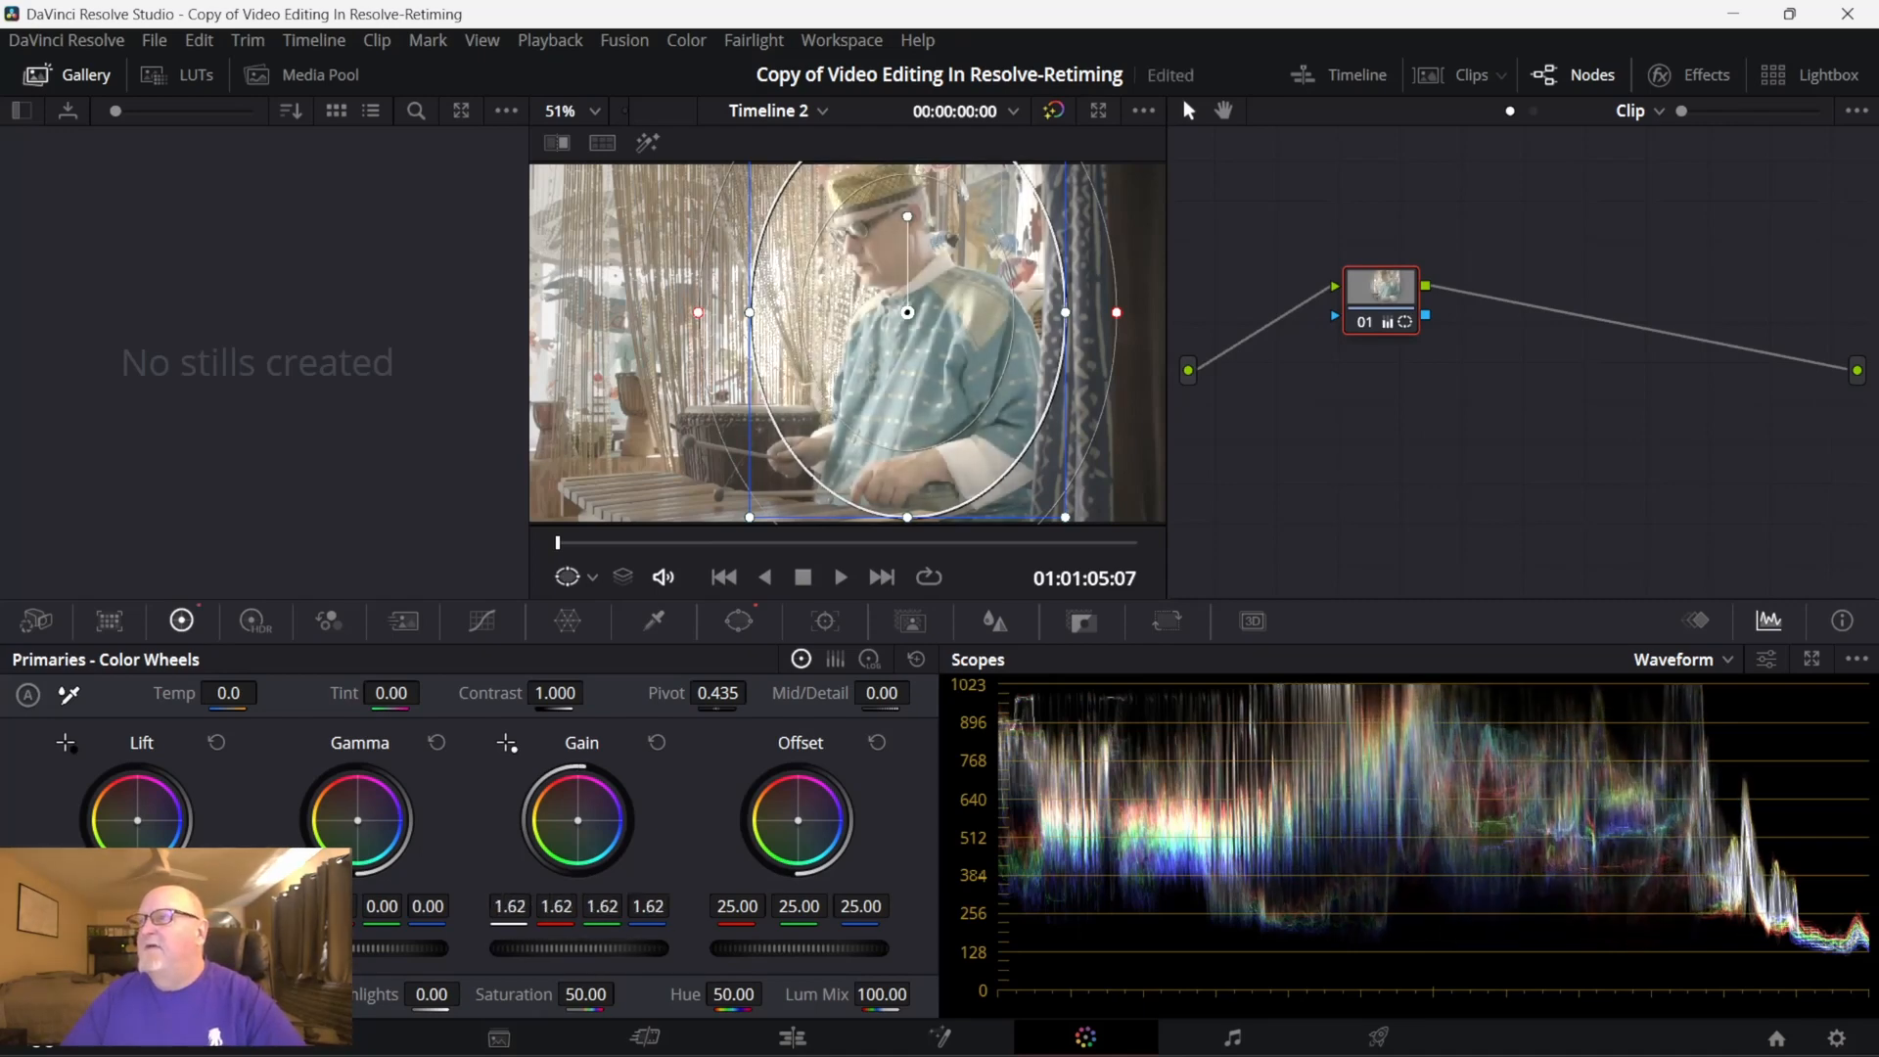
- Add an outside node after node 01 and lower its master Lift to darken the surroundings of the drummer
right_click(1387, 294)
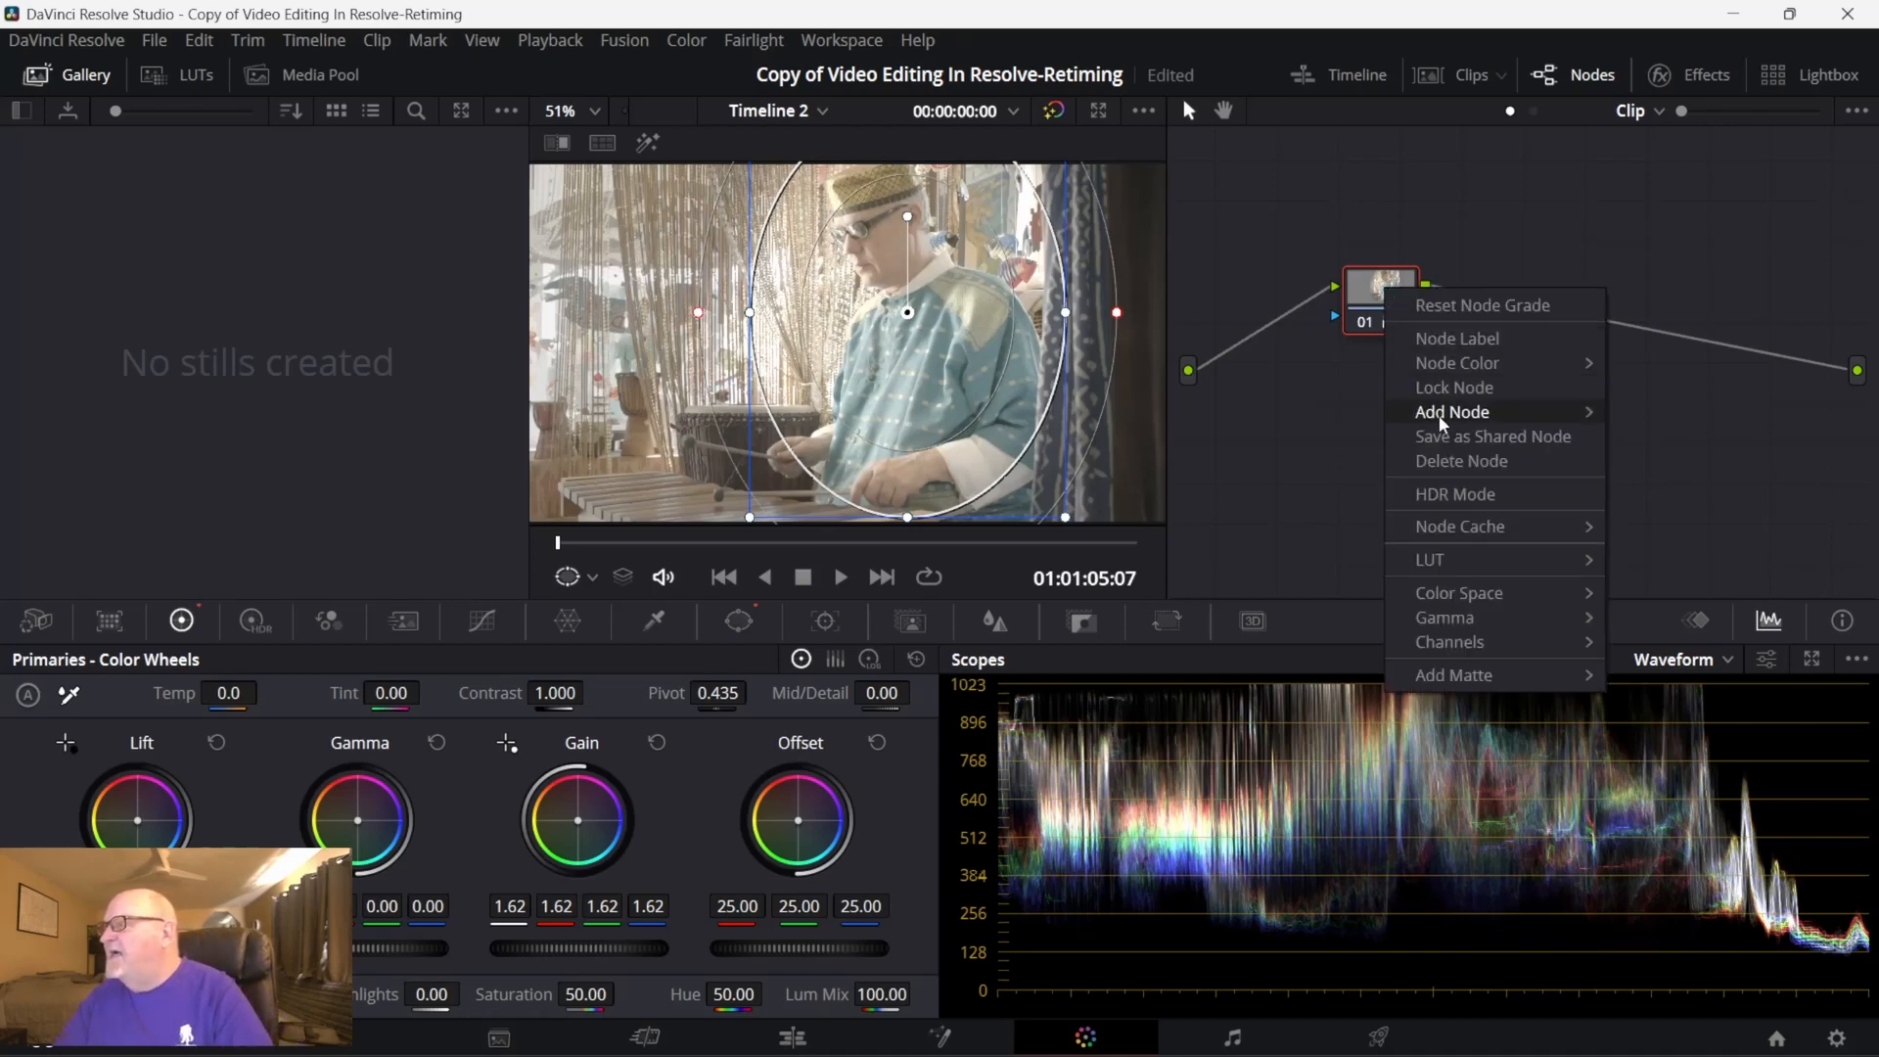
mouse_move(1442, 421)
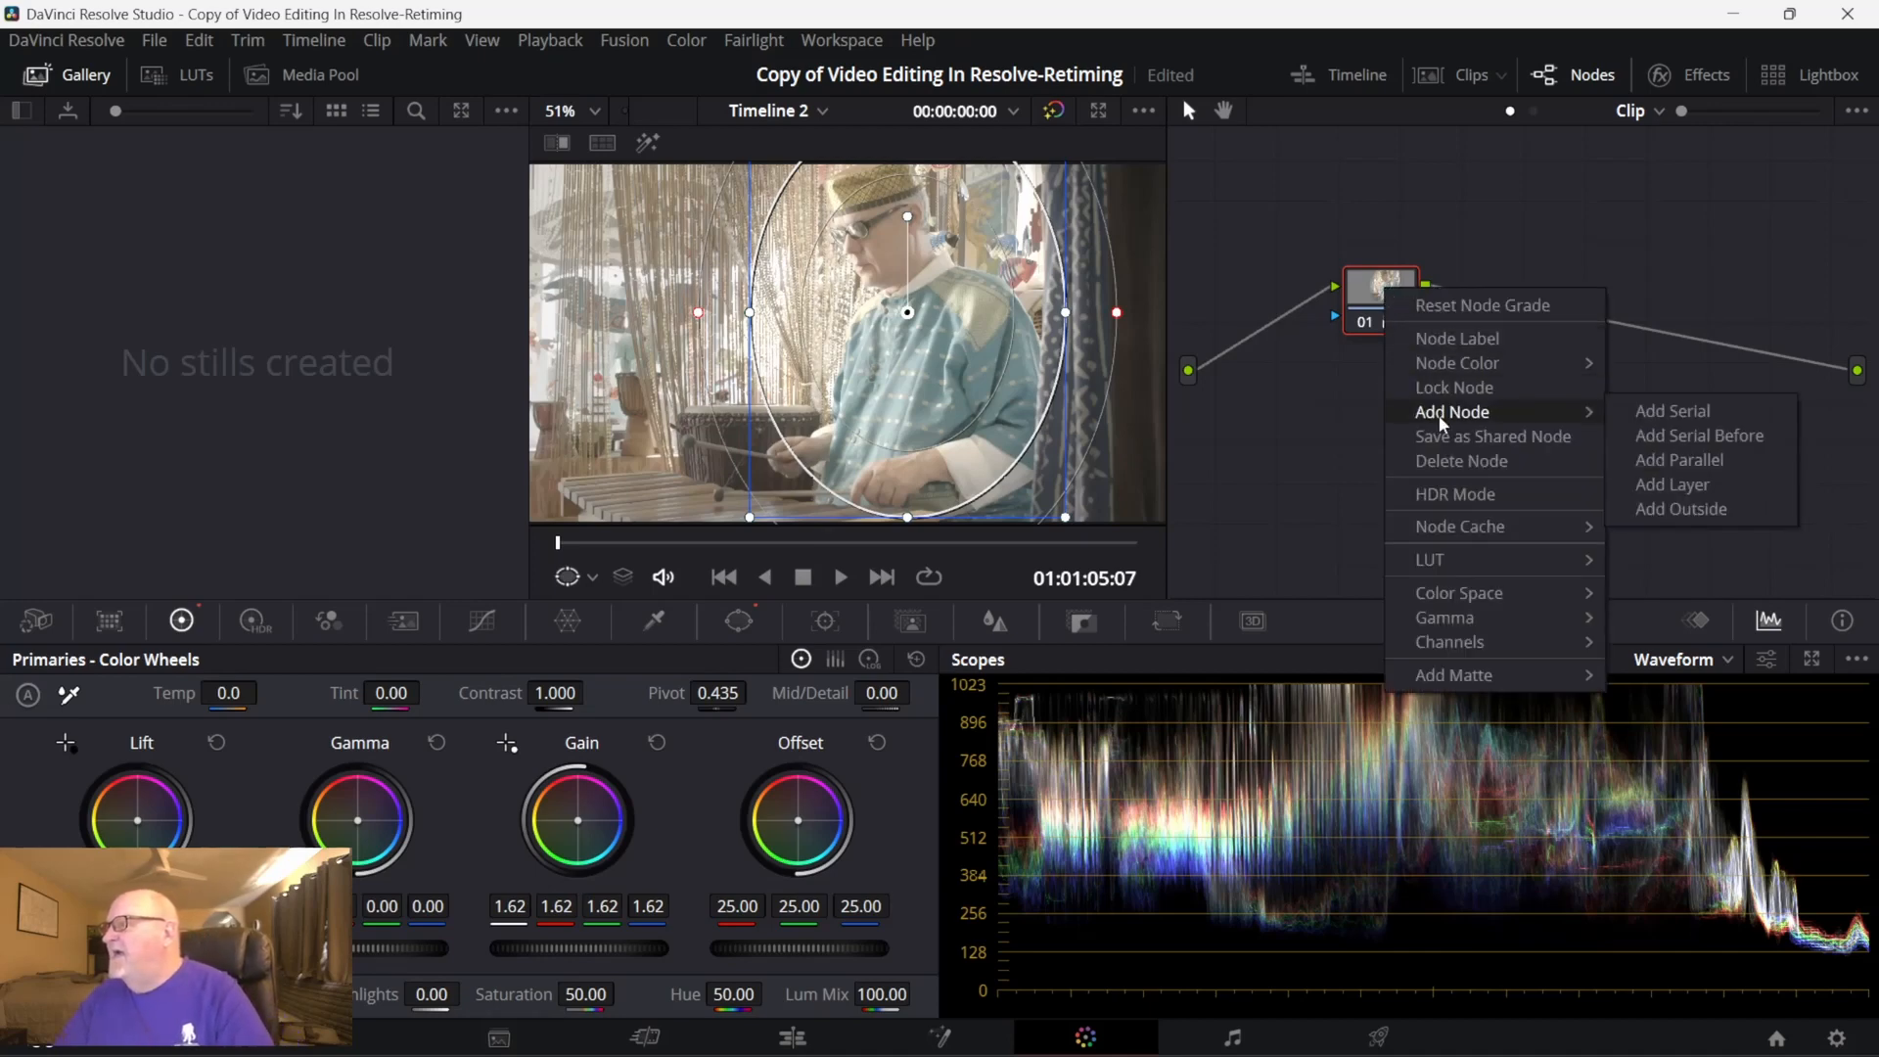
click(1681, 509)
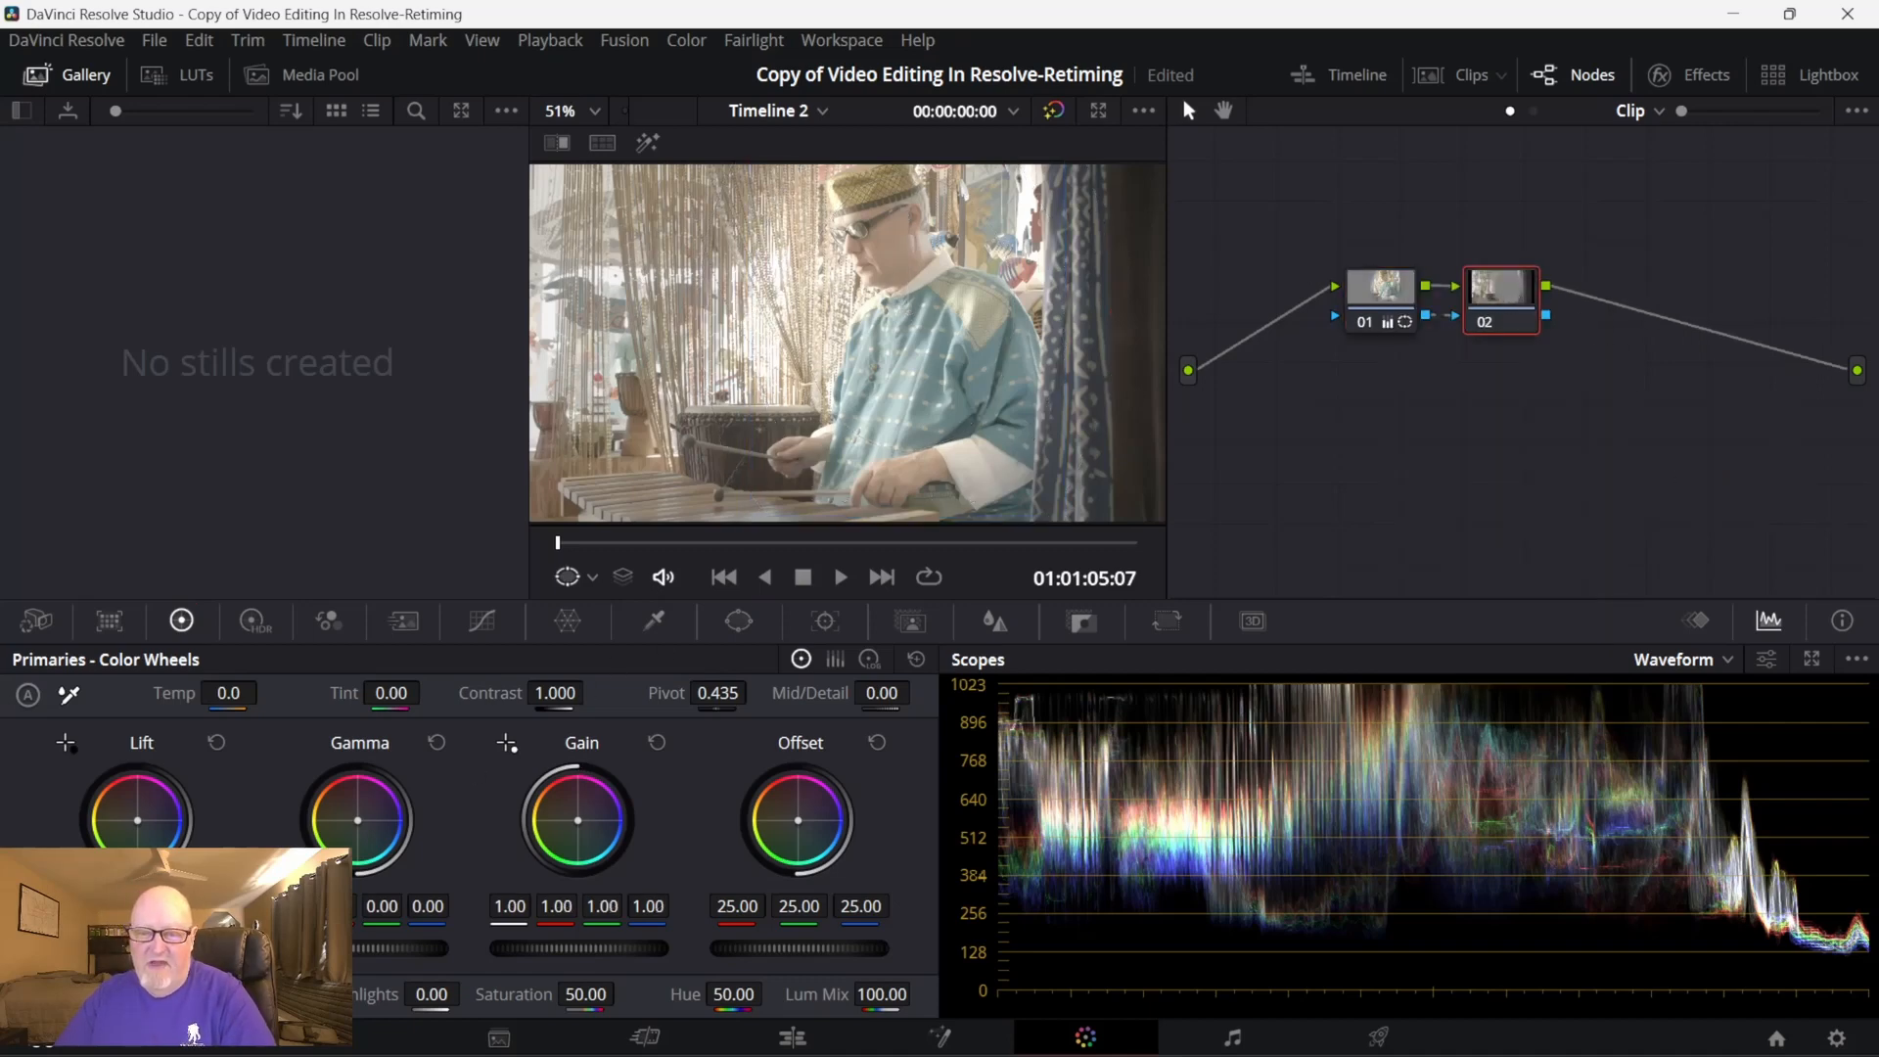
drag(137, 948, 90, 948)
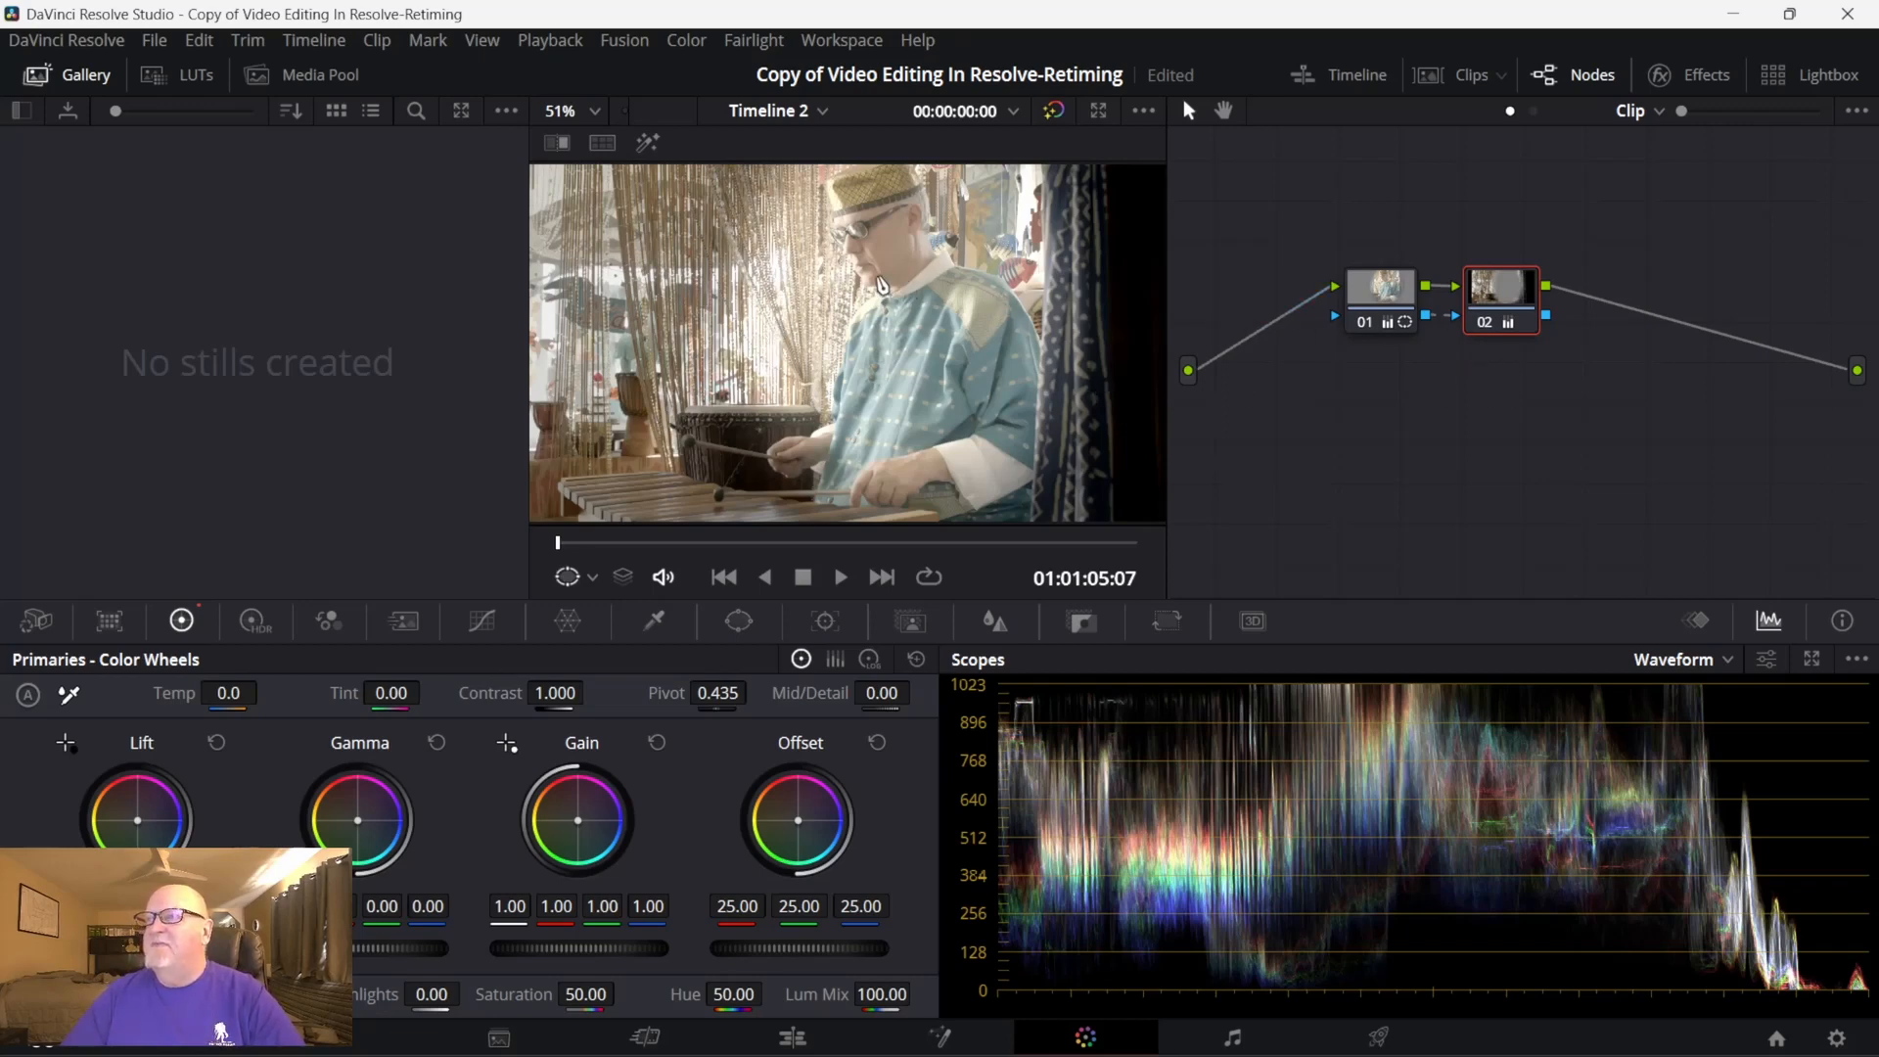
- Grab a still of the graded drummer frame into the Gallery and inspect the still's node graph
right_click(840, 279)
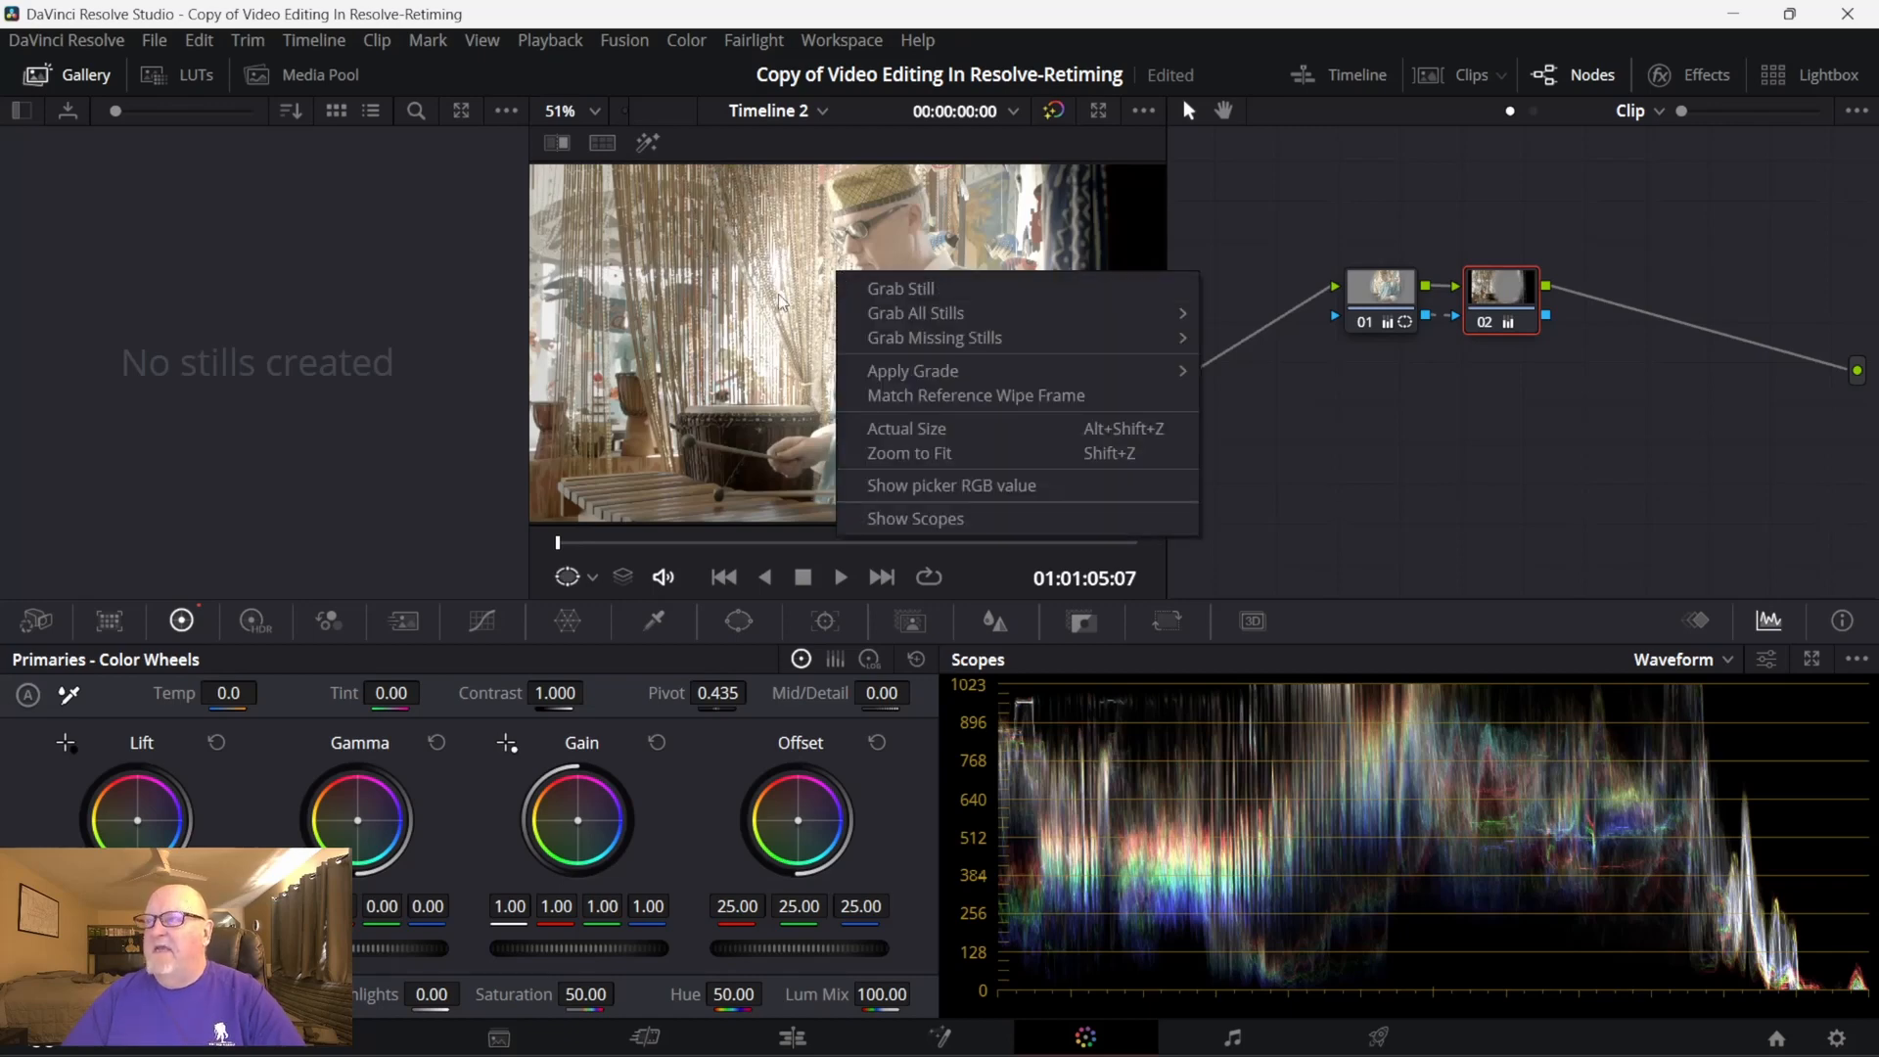
click(928, 290)
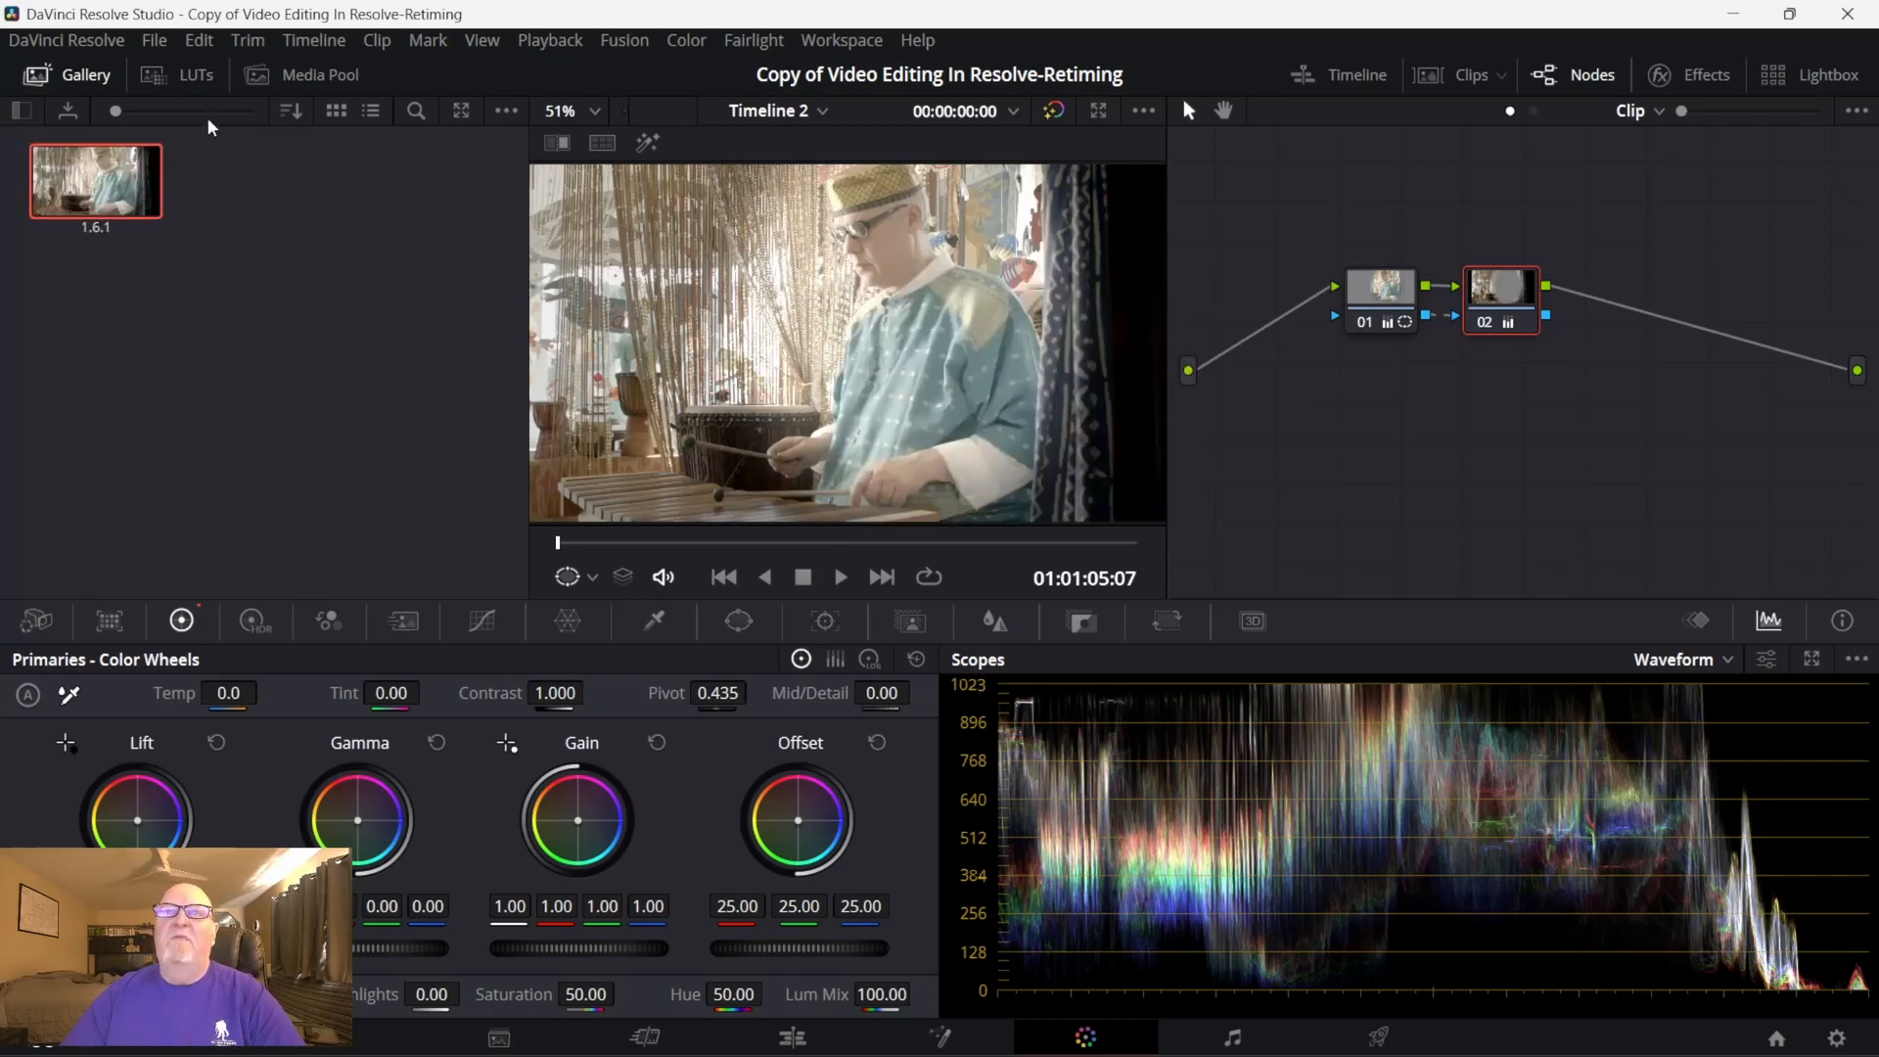
right_click(100, 180)
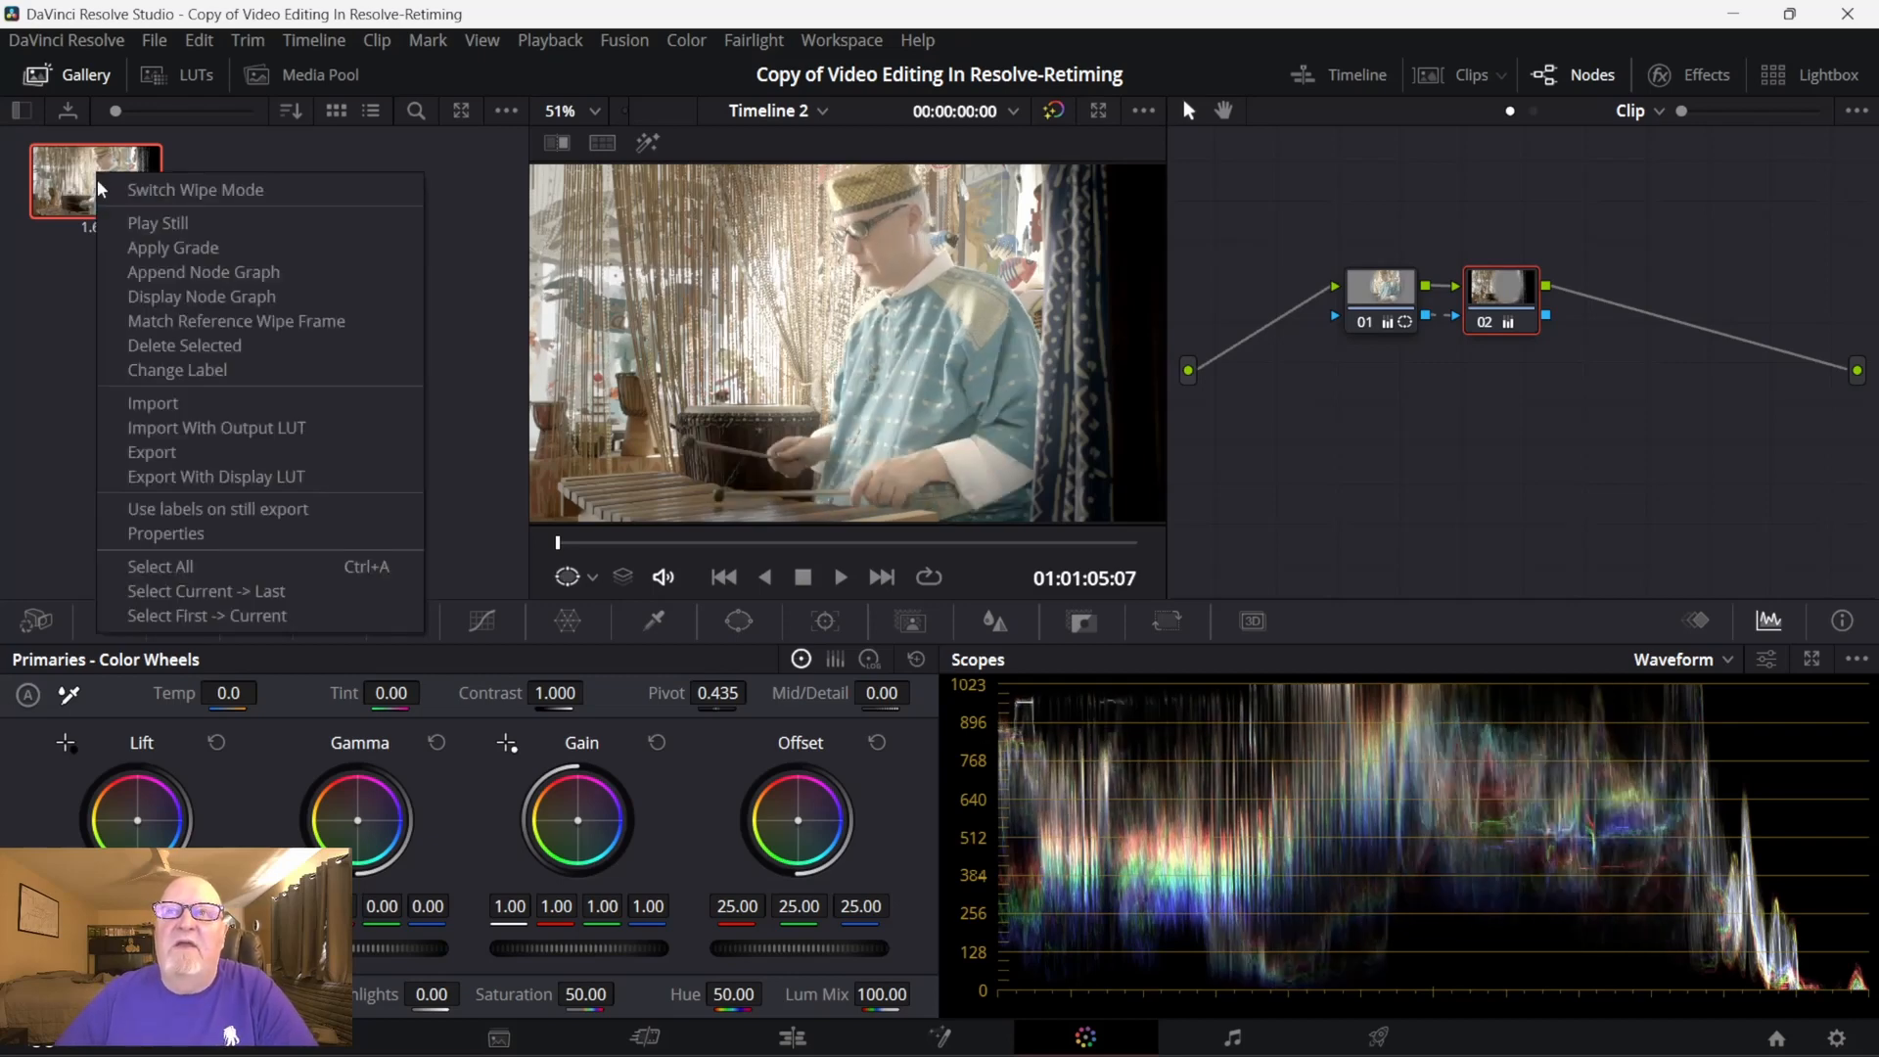
click(177, 306)
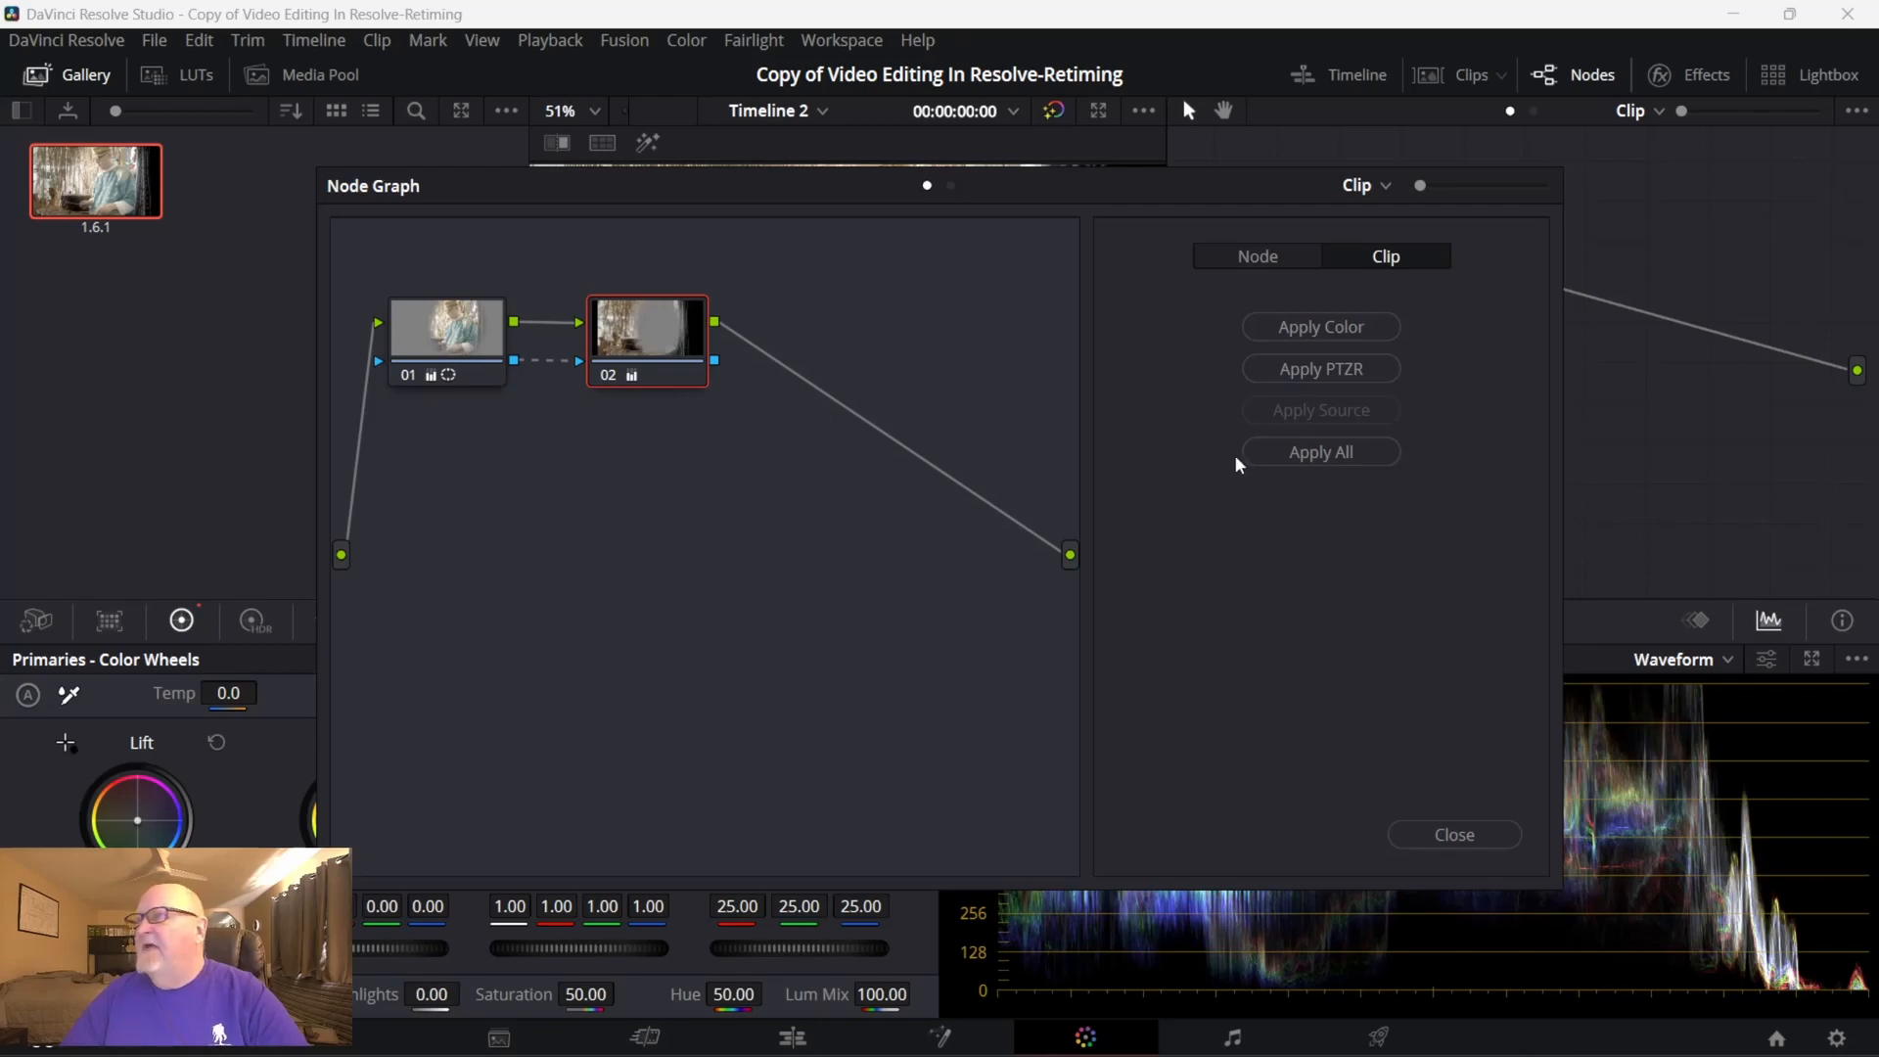
click(1430, 827)
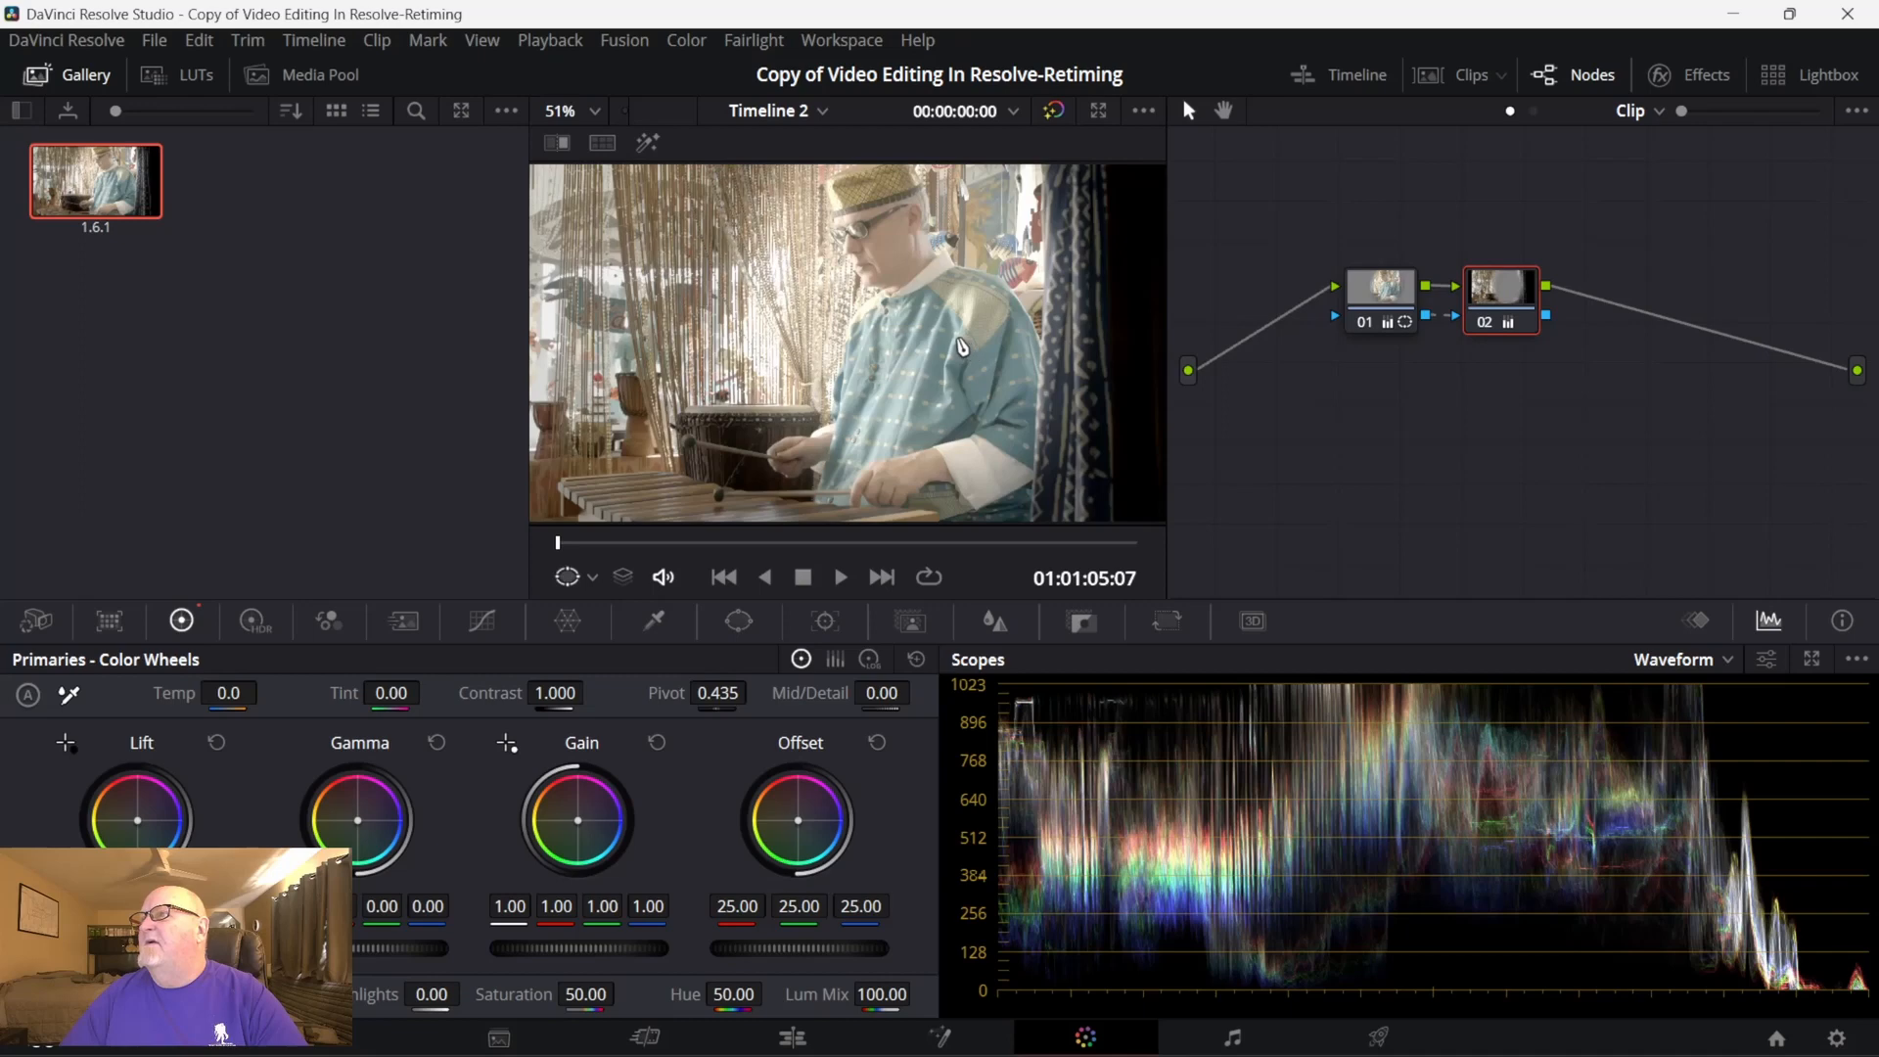
- Bring back the clip thumbnails and append the still's node graph to the grade of clip 01
click(1464, 65)
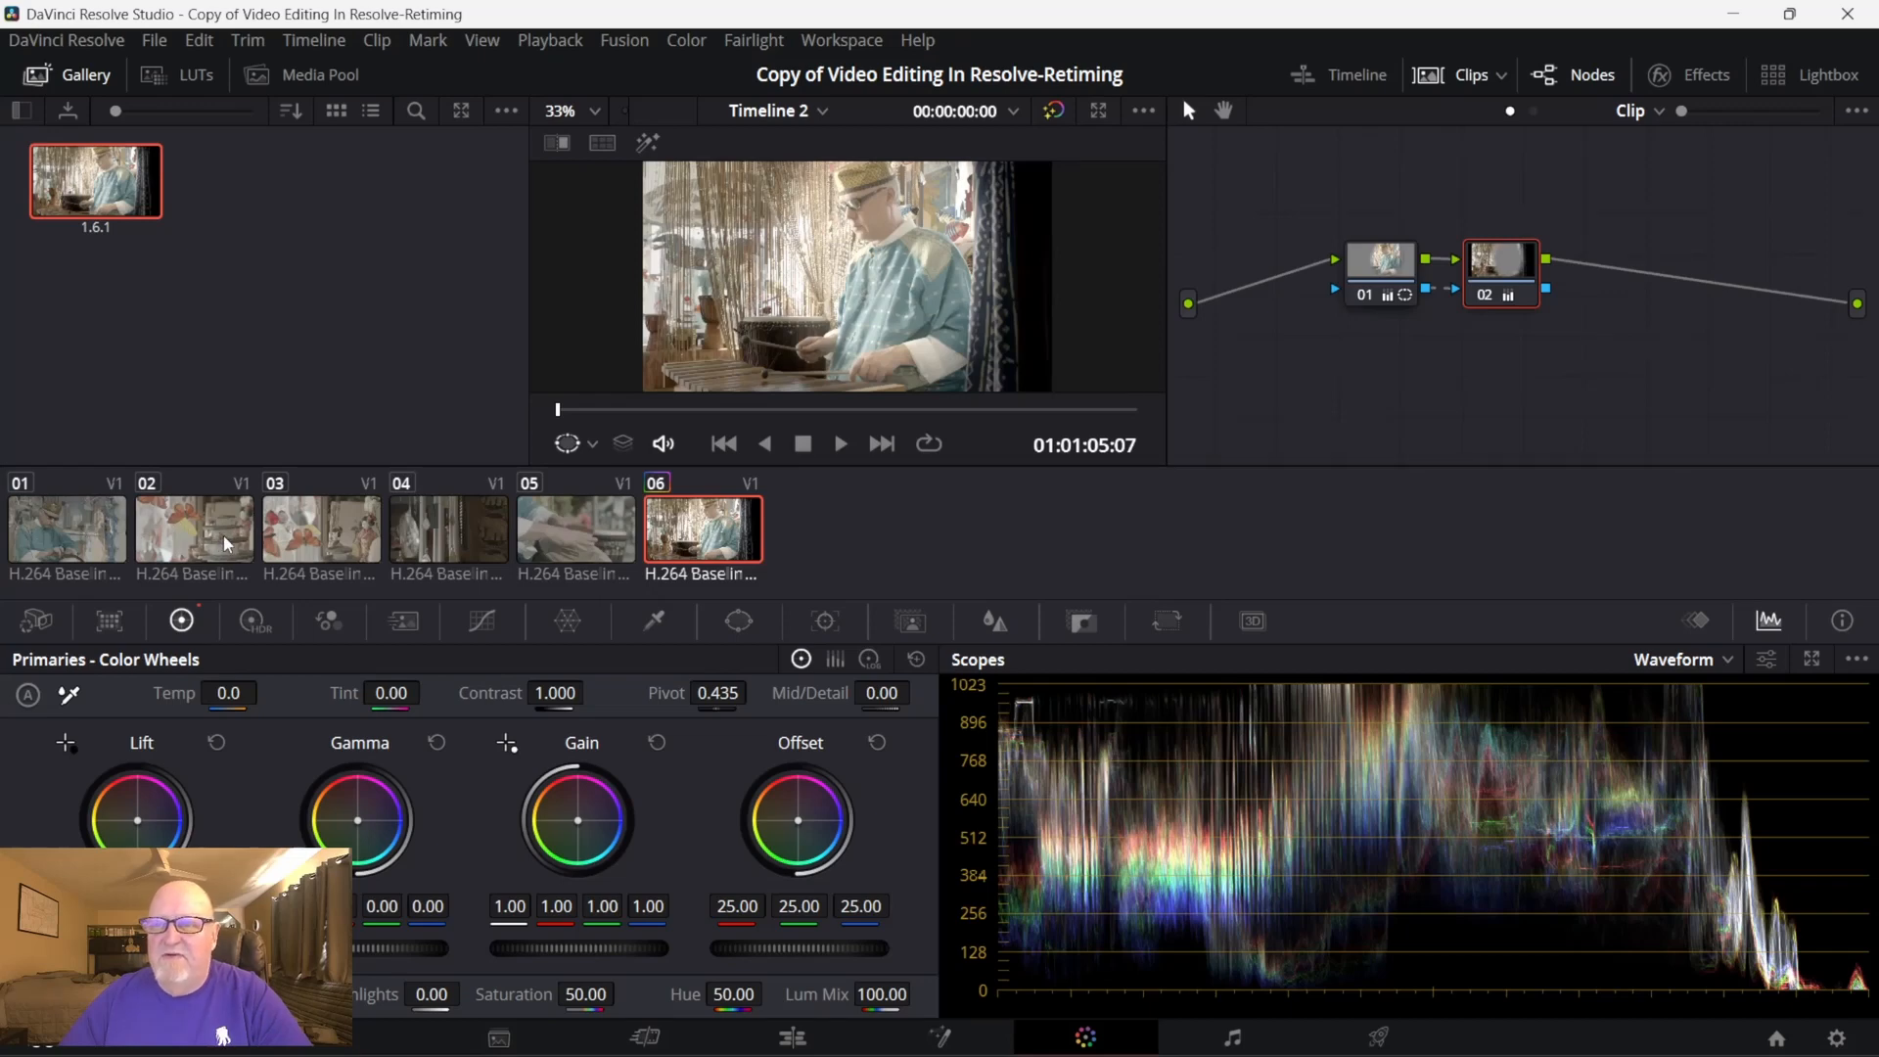
click(75, 526)
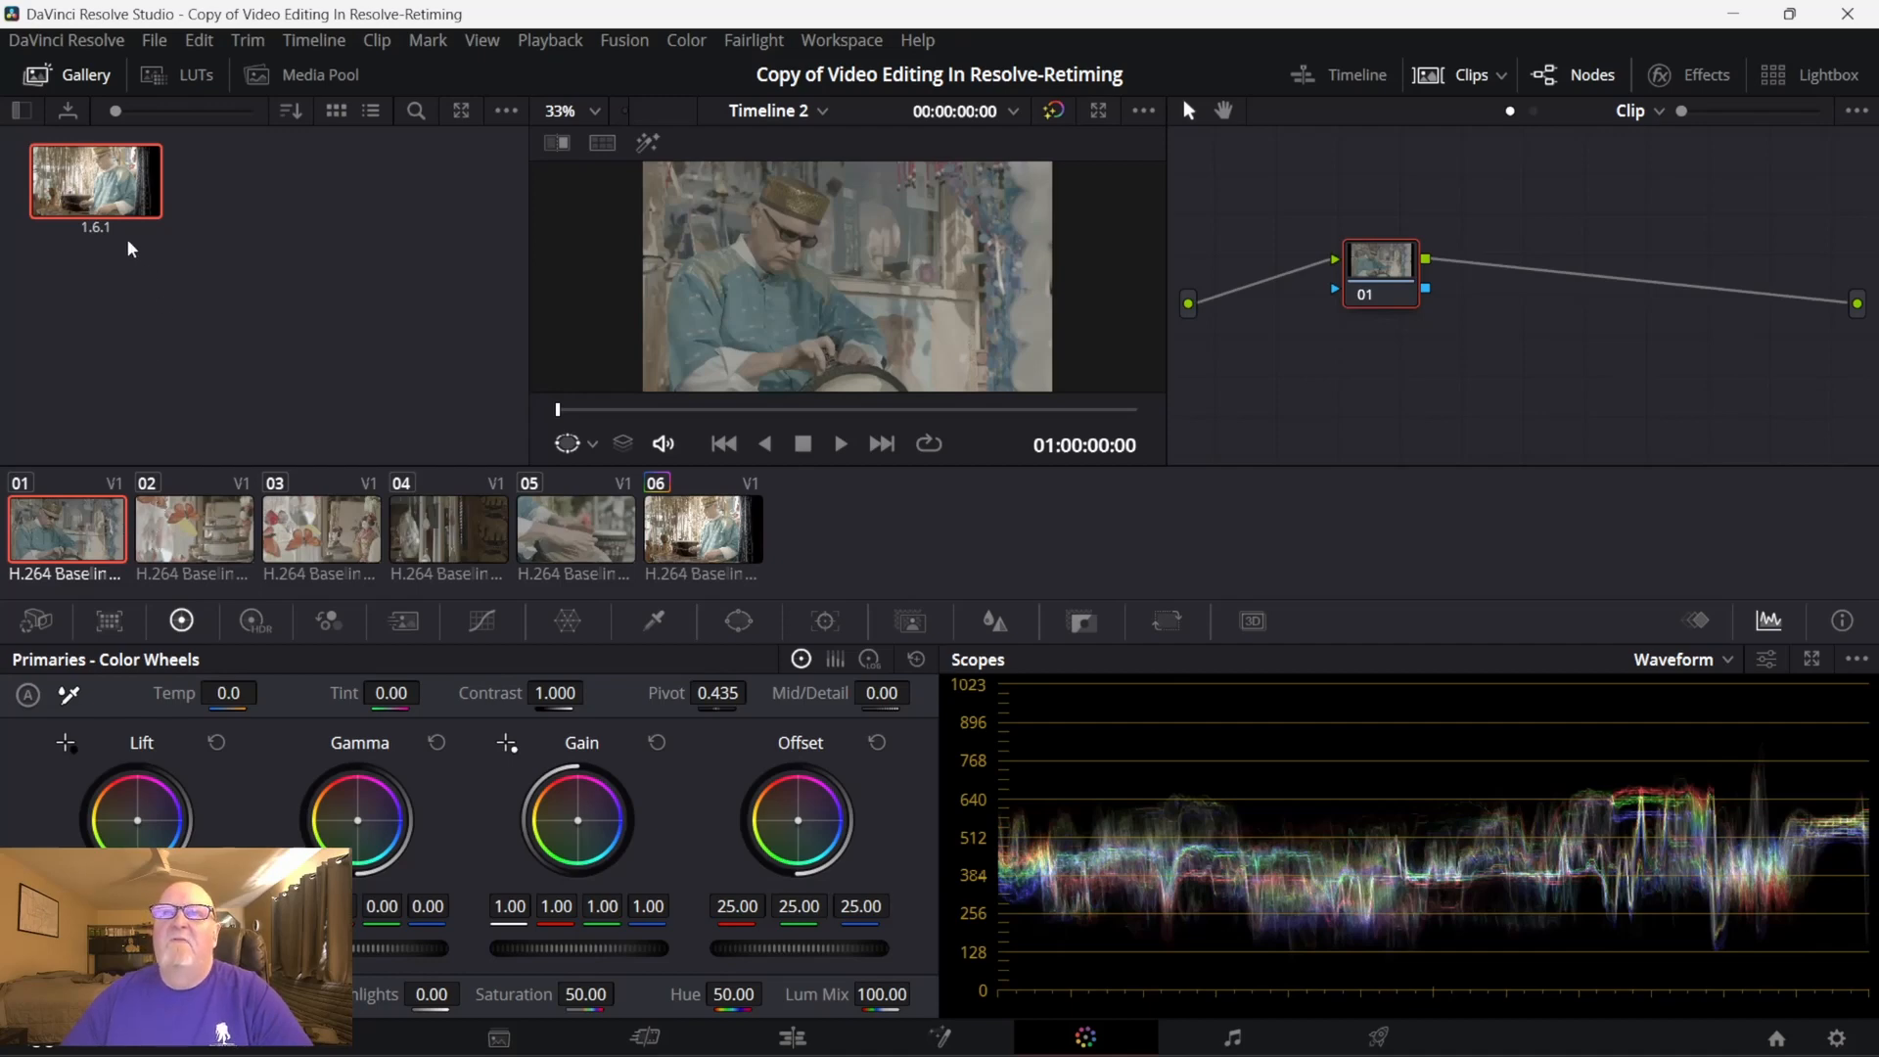
mouse_move(118, 190)
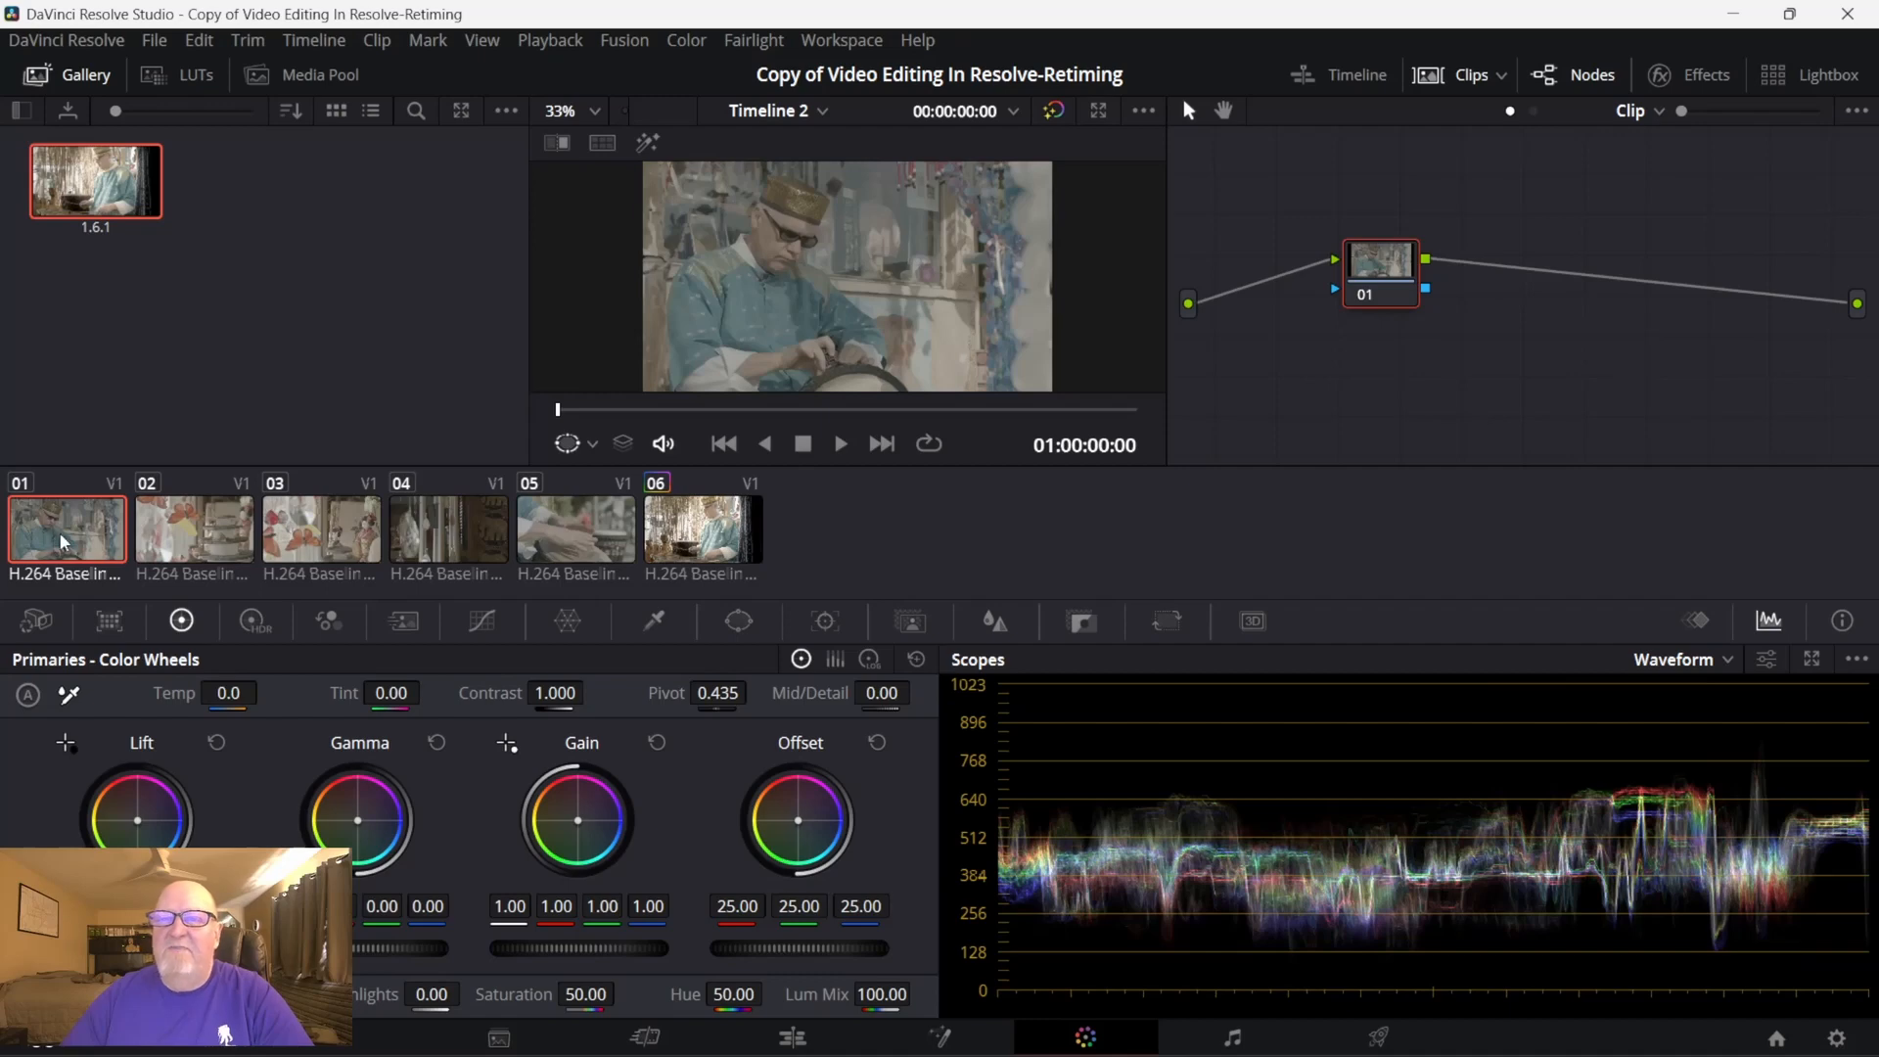
right_click(119, 180)
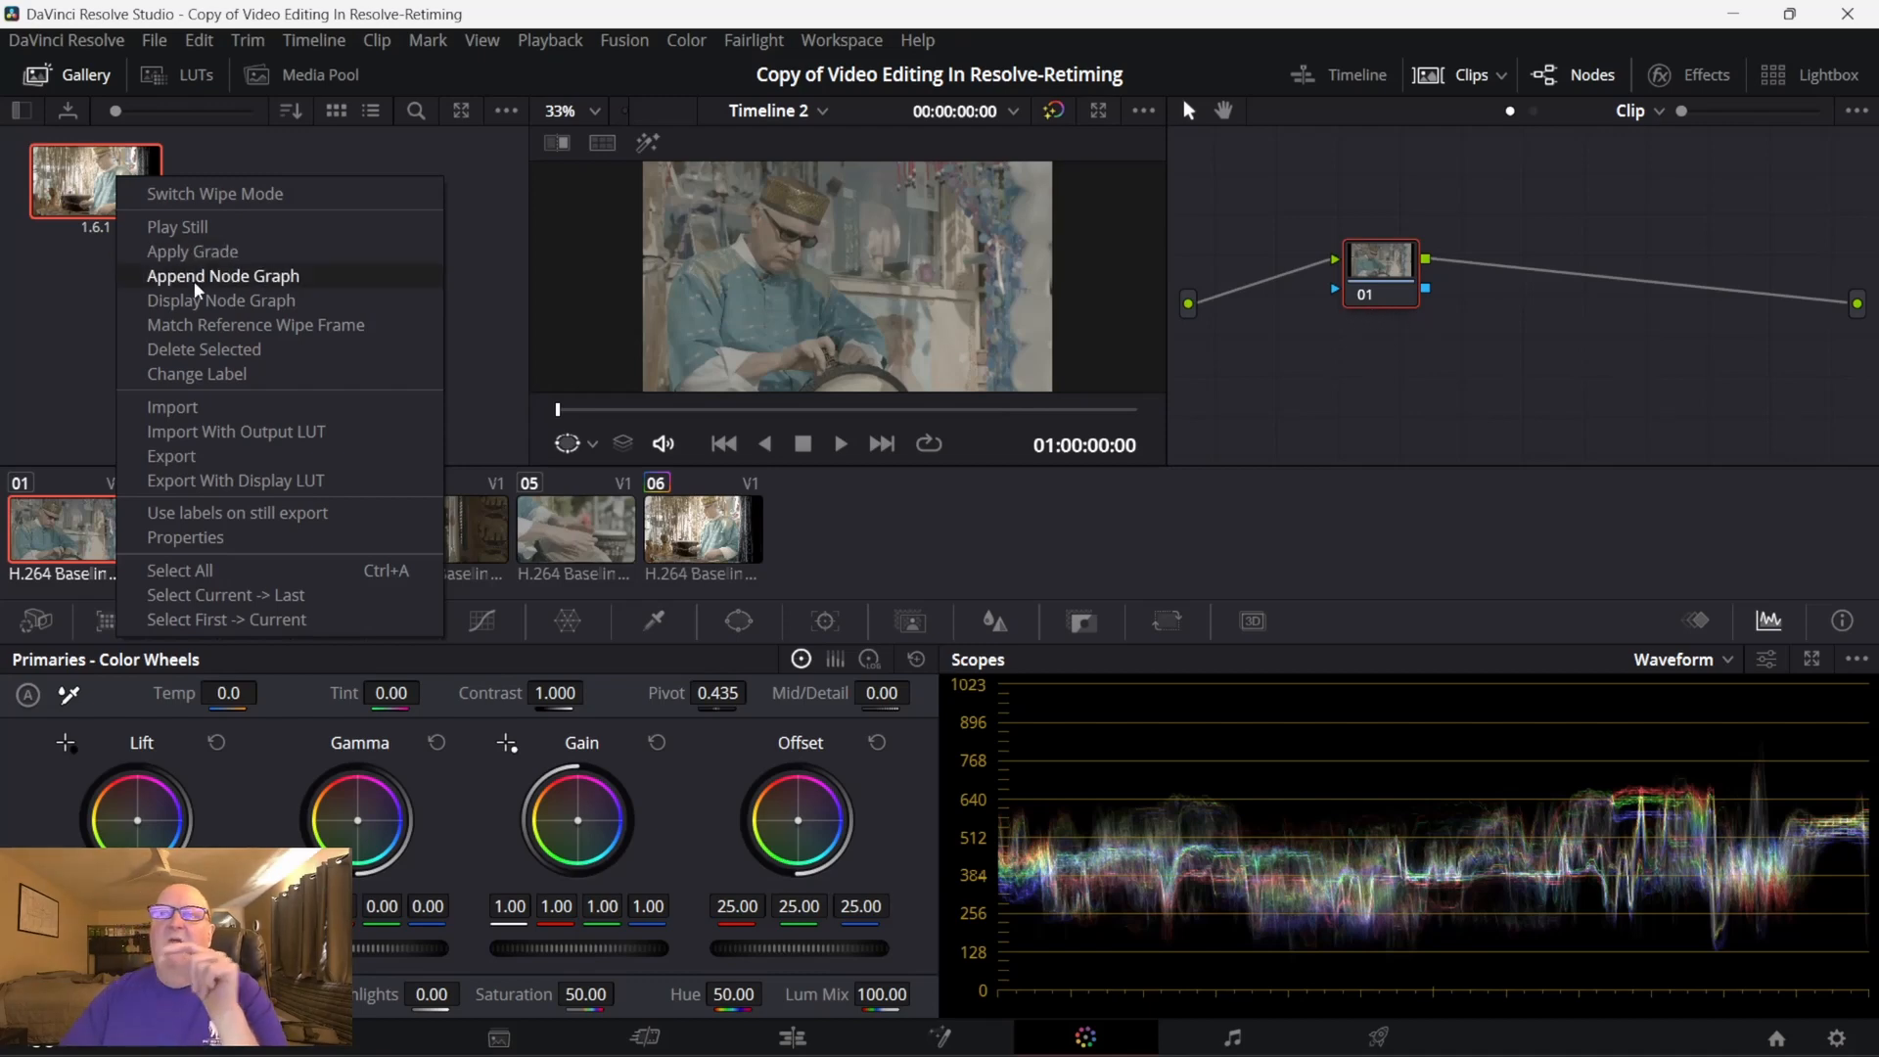
click(260, 281)
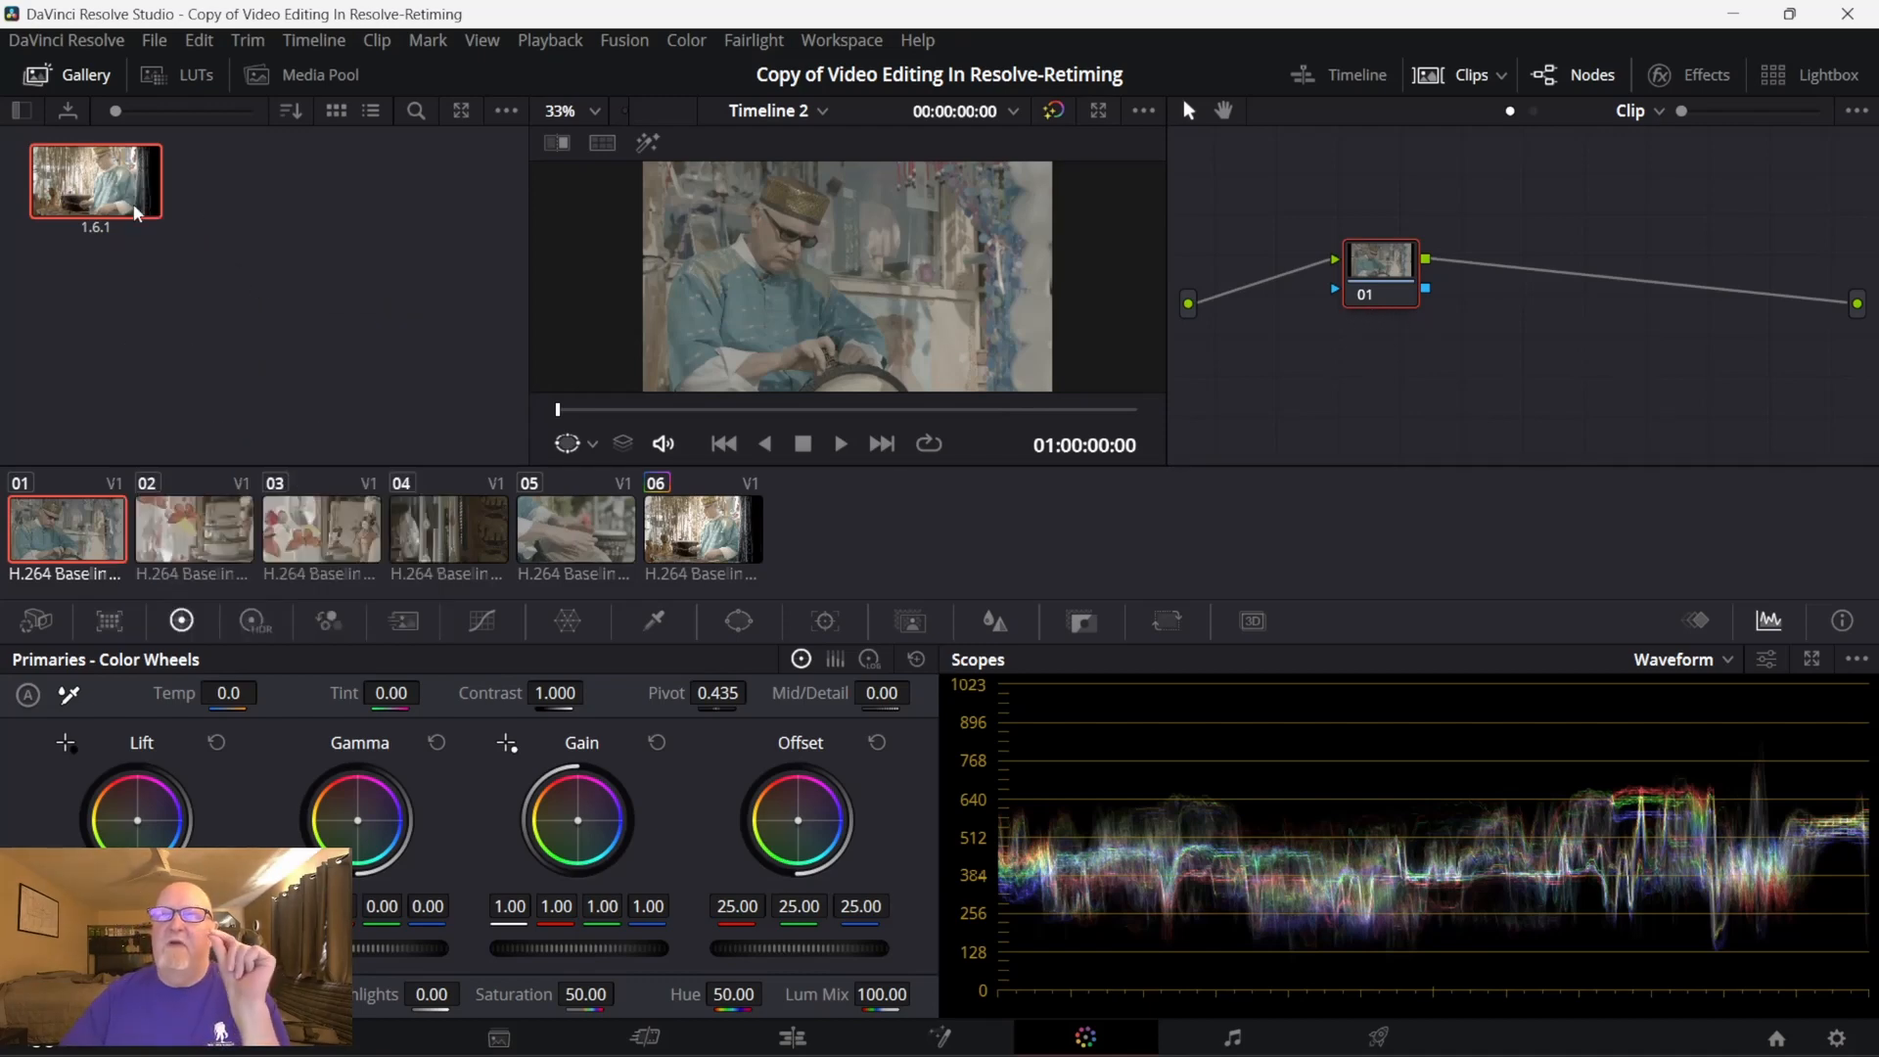
right_click(127, 196)
click(221, 295)
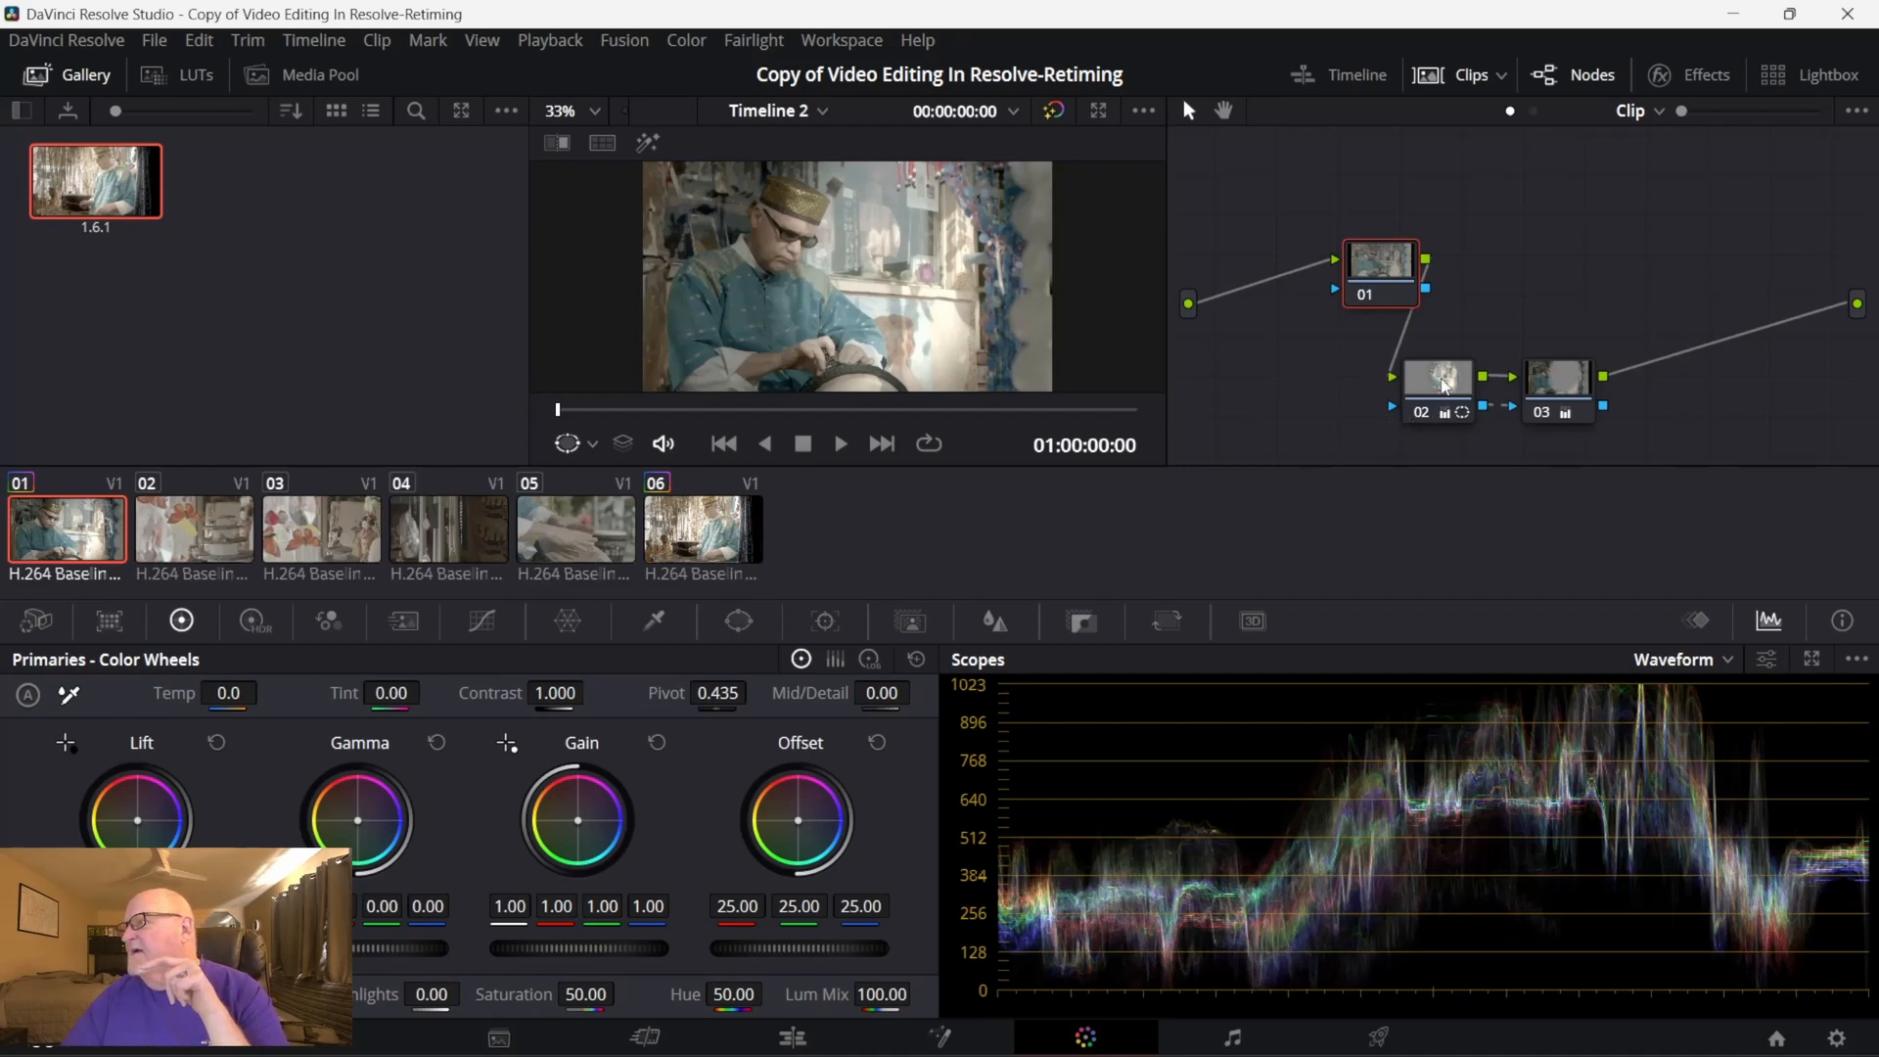
- Reposition node 02's circular window over the man in the hat in clip 01
click(1445, 386)
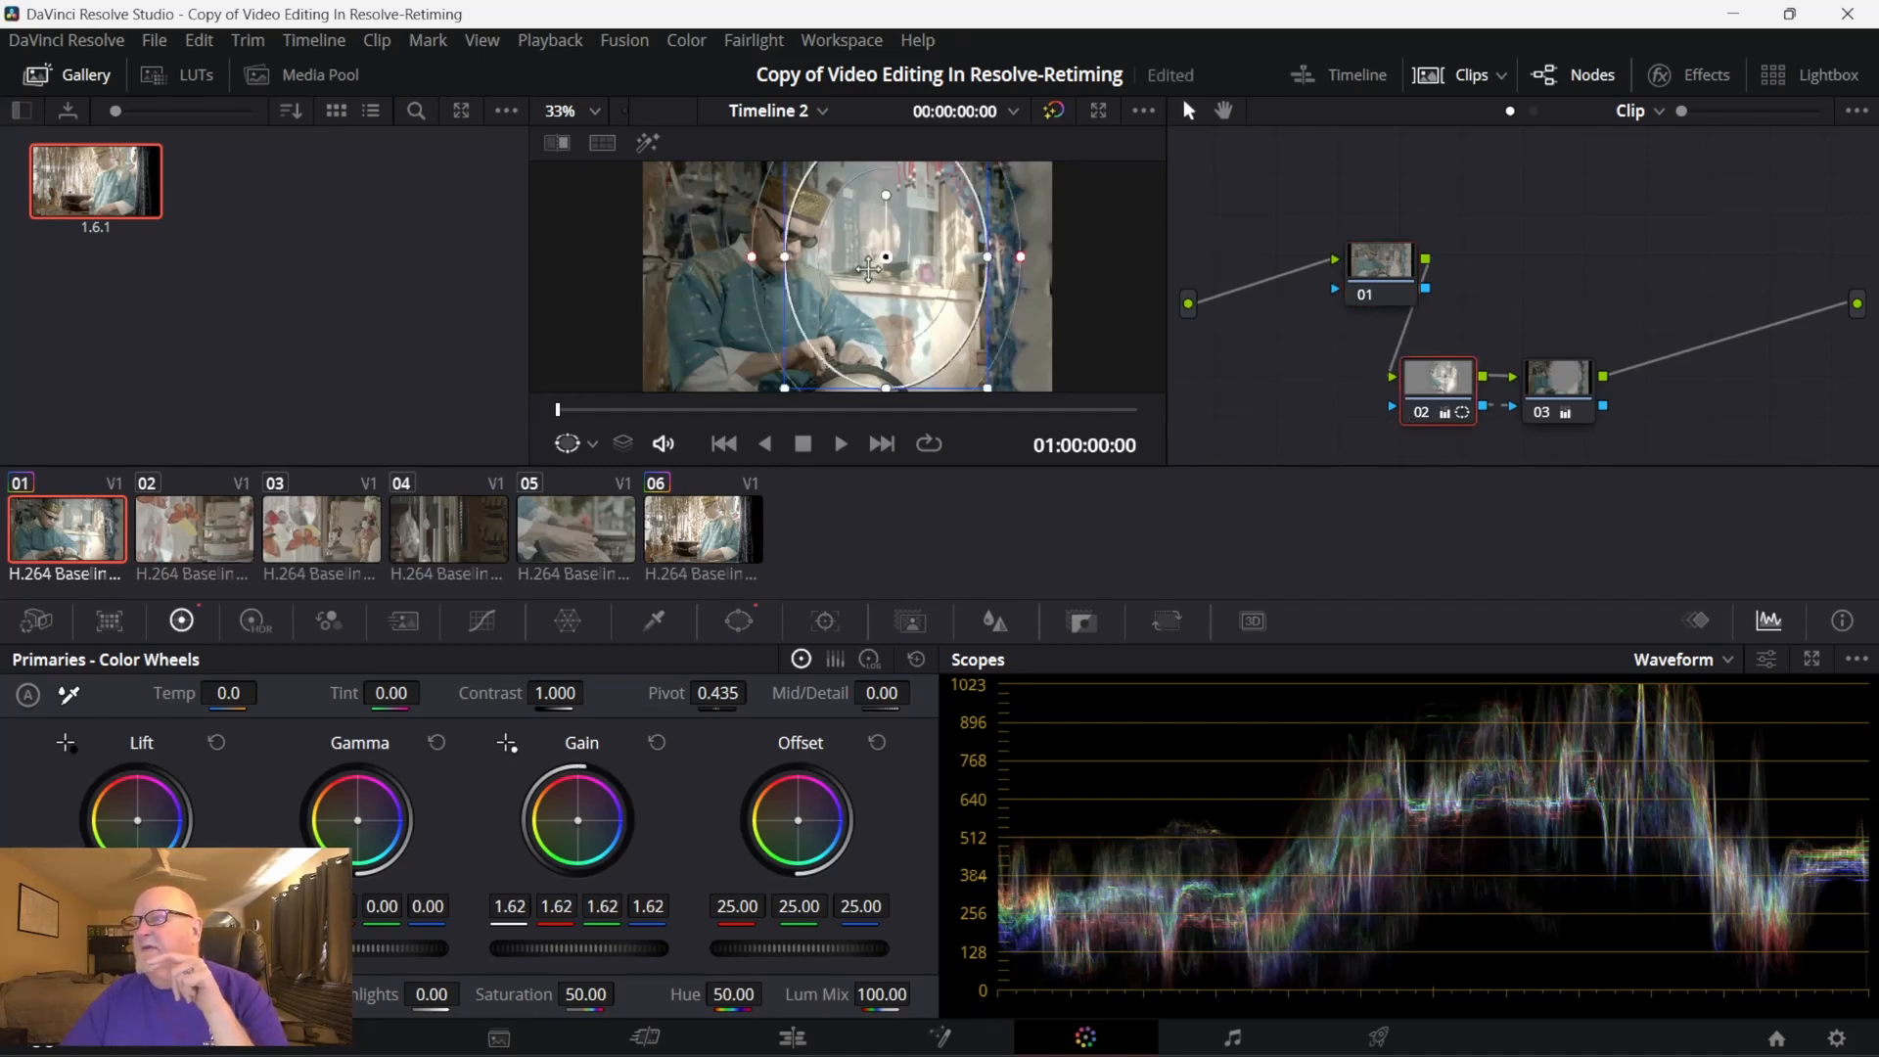
drag(866, 268, 762, 264)
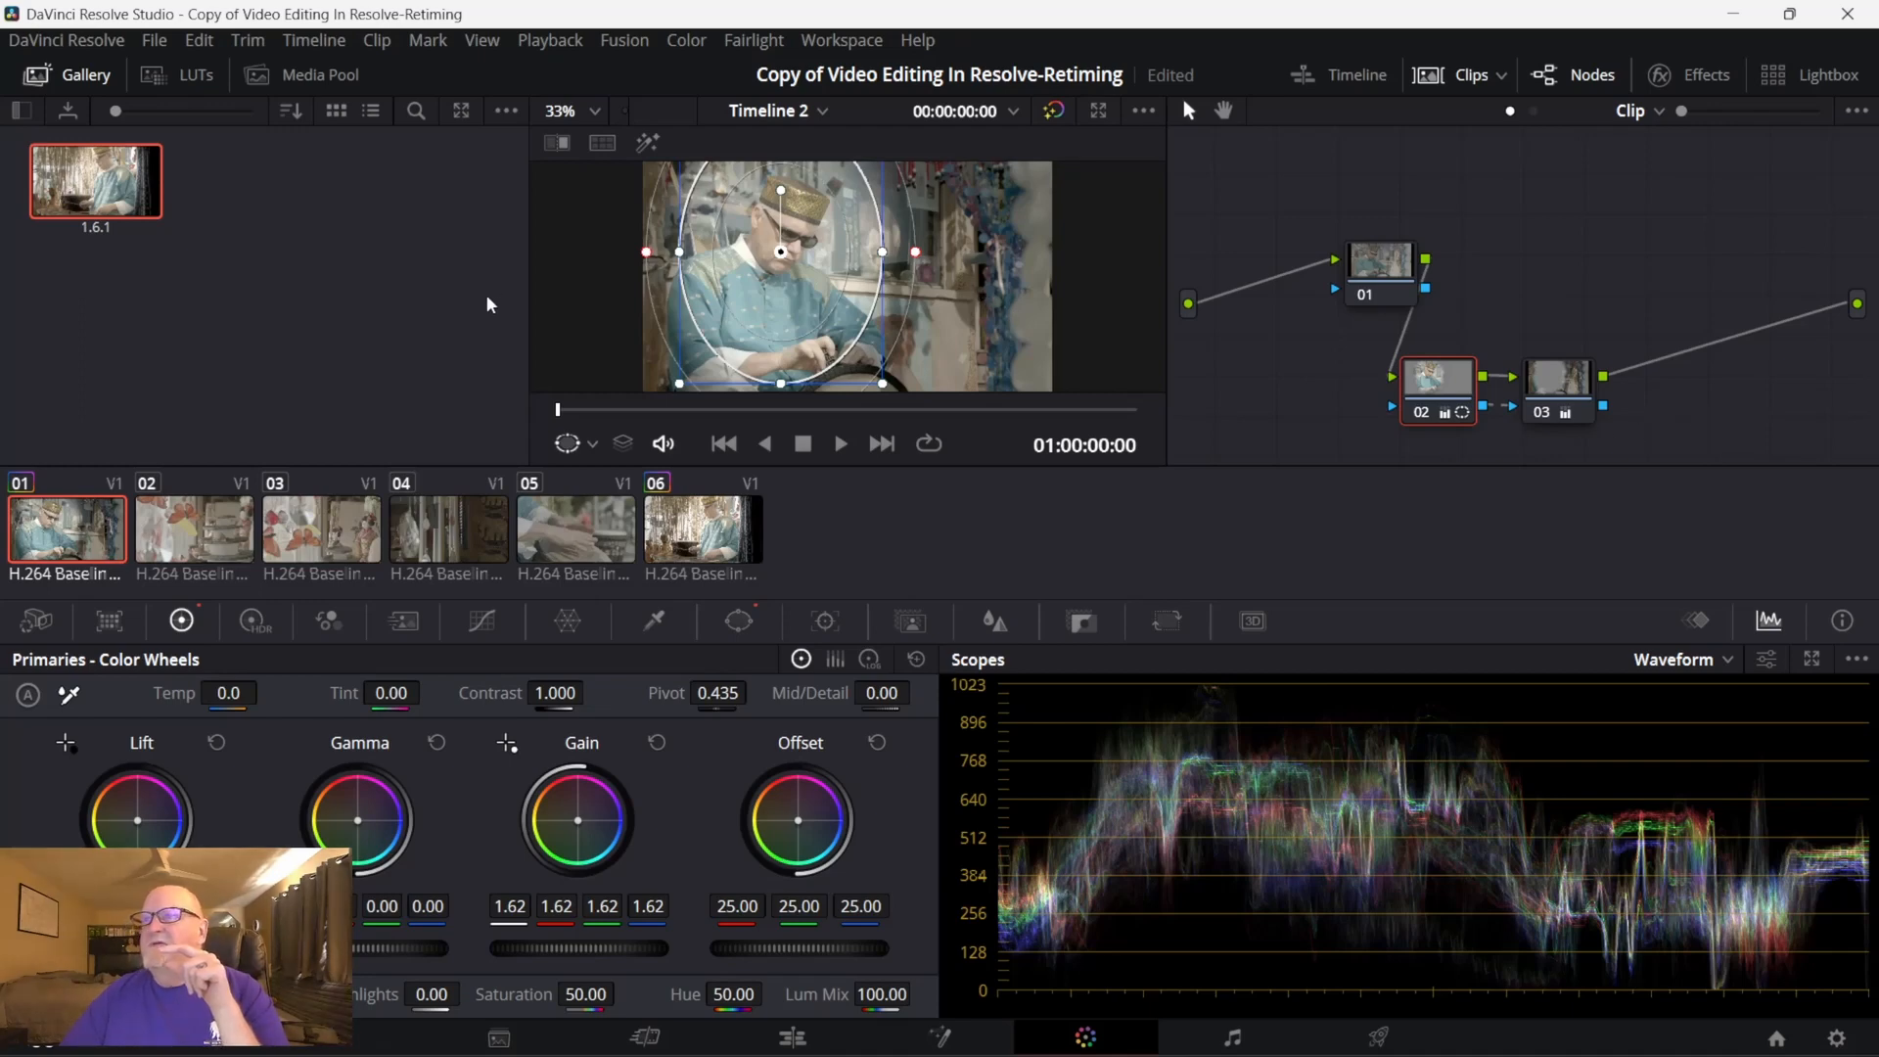
- Reset all grades and nodes on clip 01 to return it to a single clean node
click(1405, 262)
click(1558, 380)
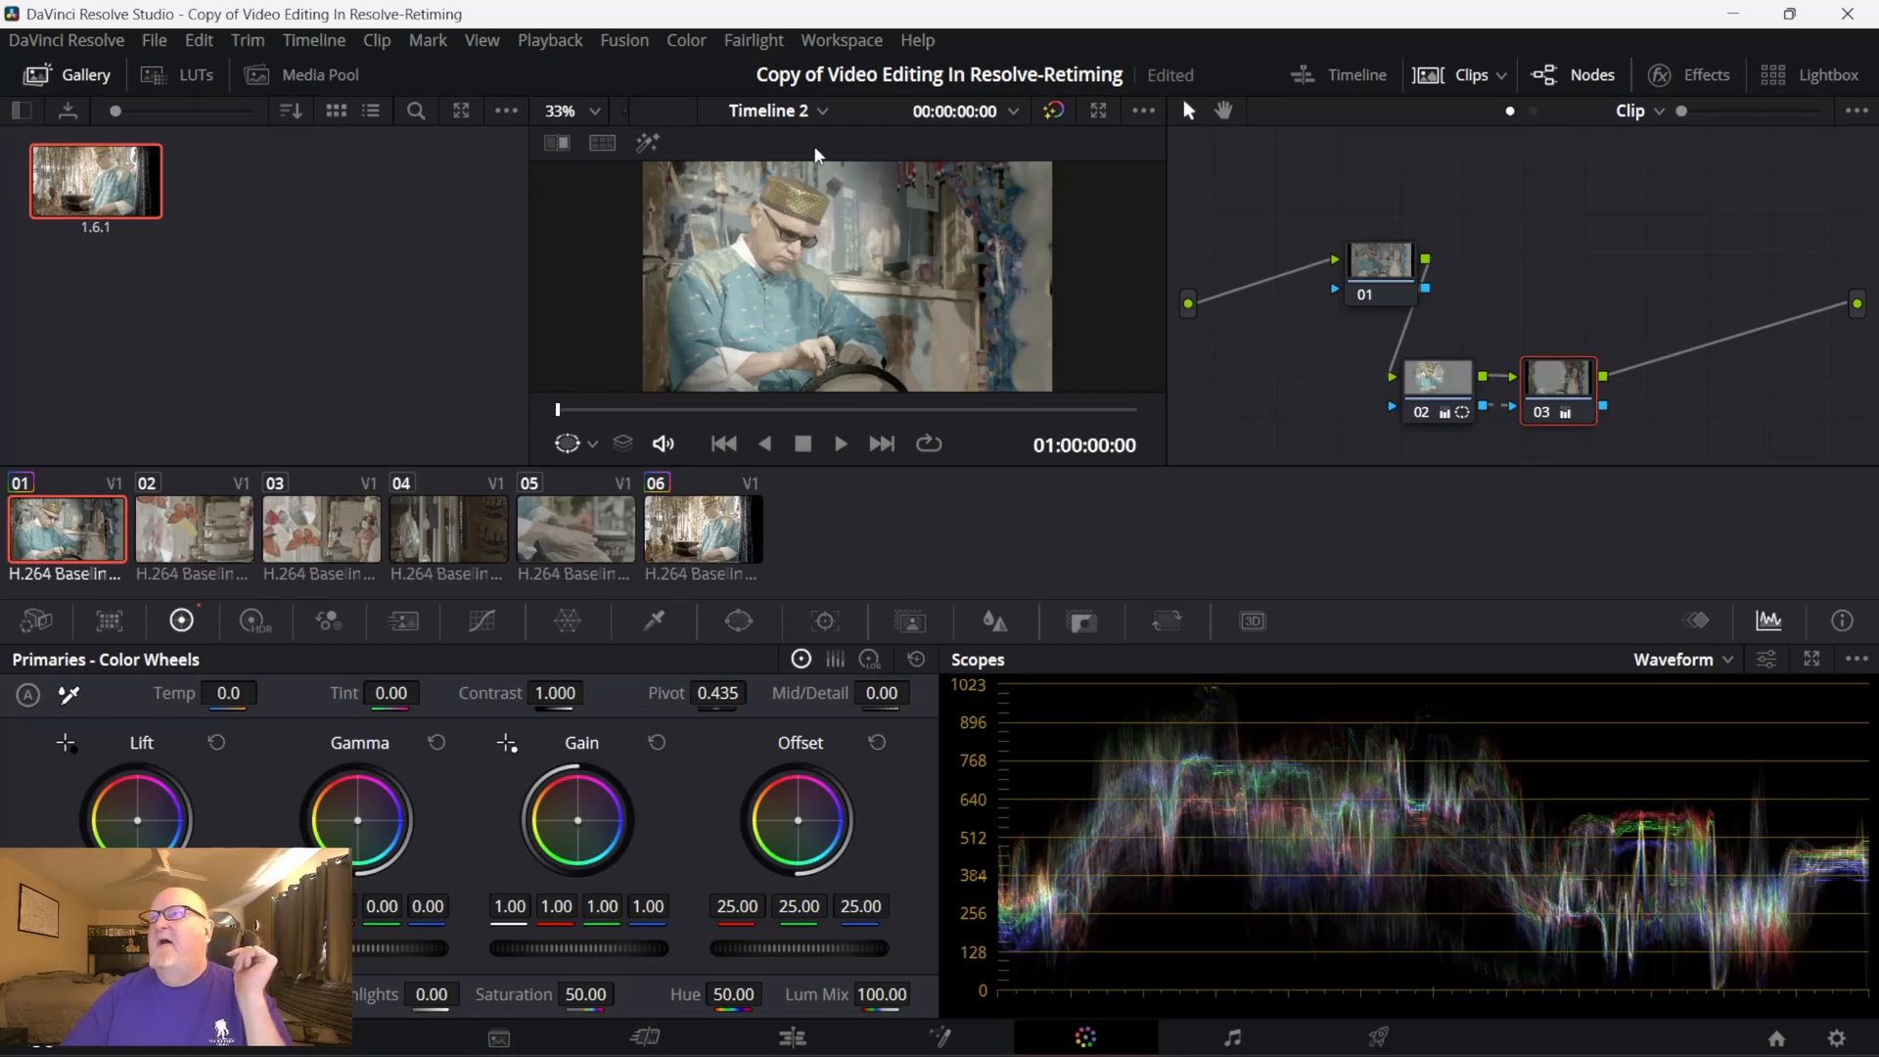
click(685, 41)
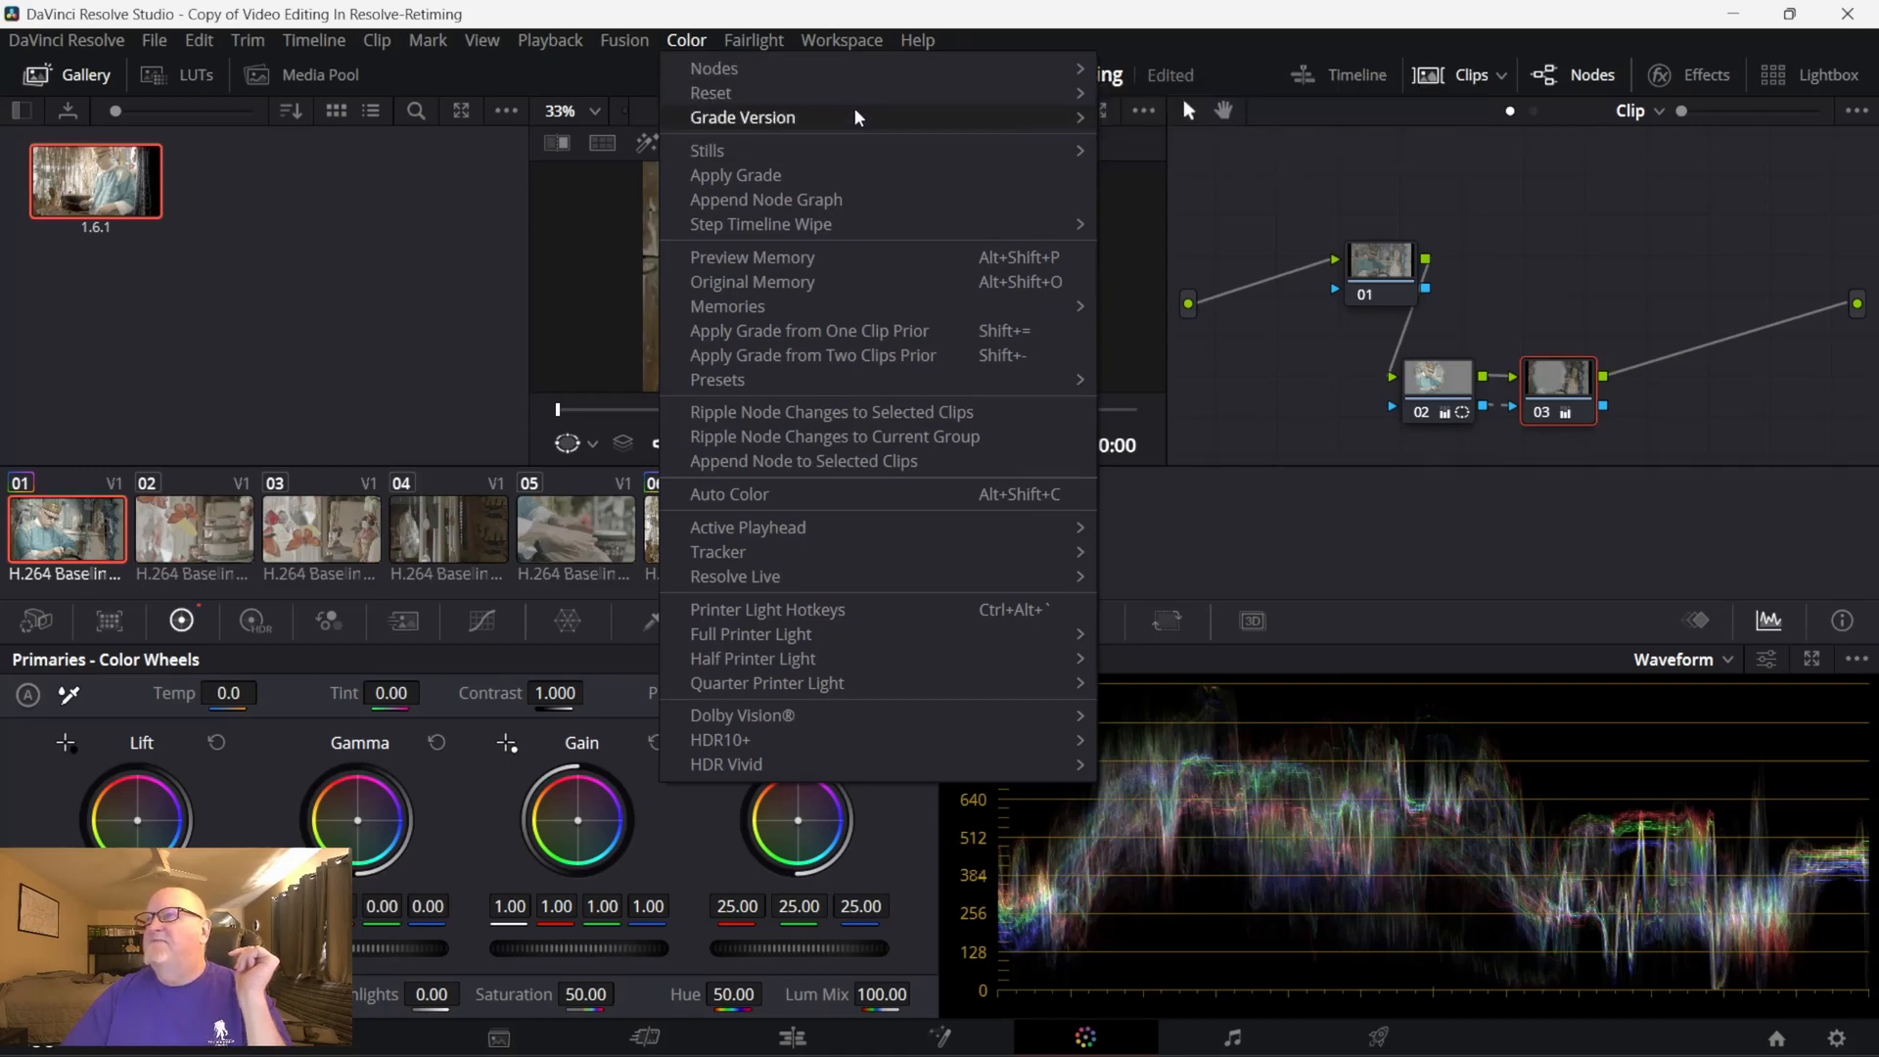
mouse_move(848, 92)
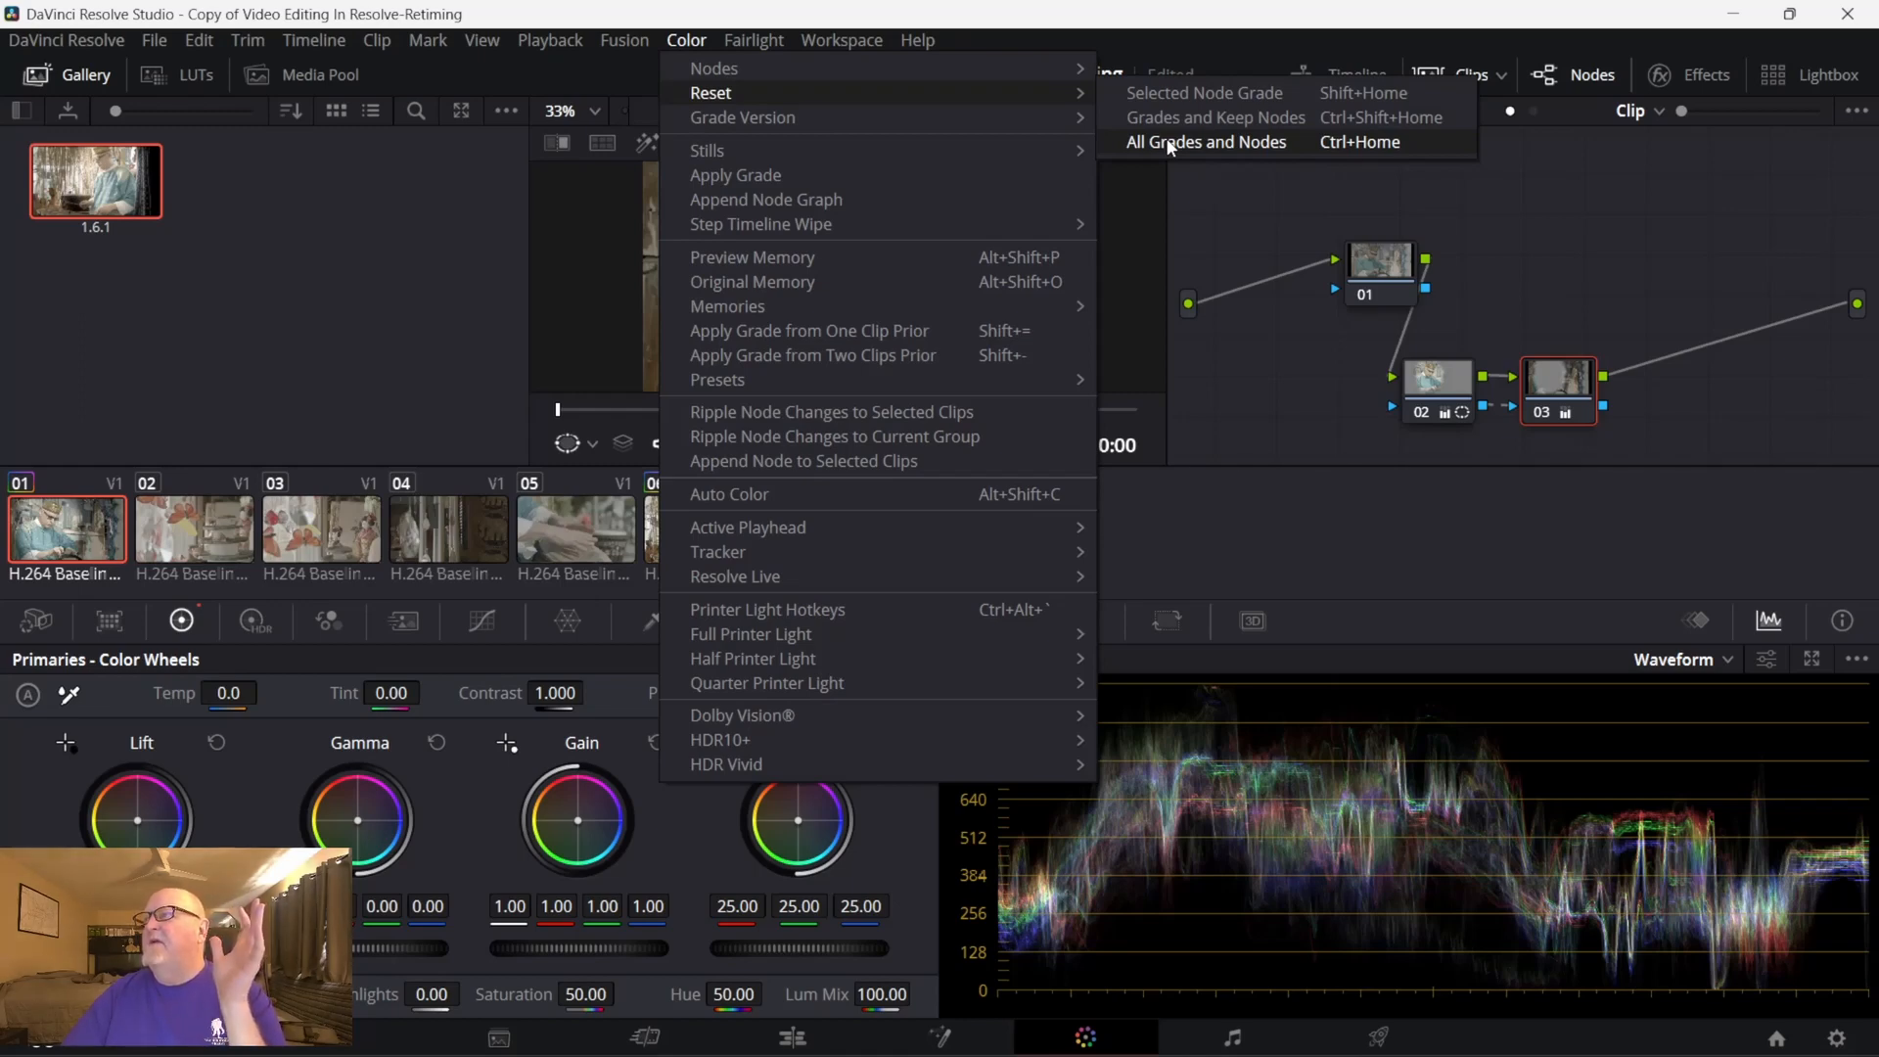
click(1169, 144)
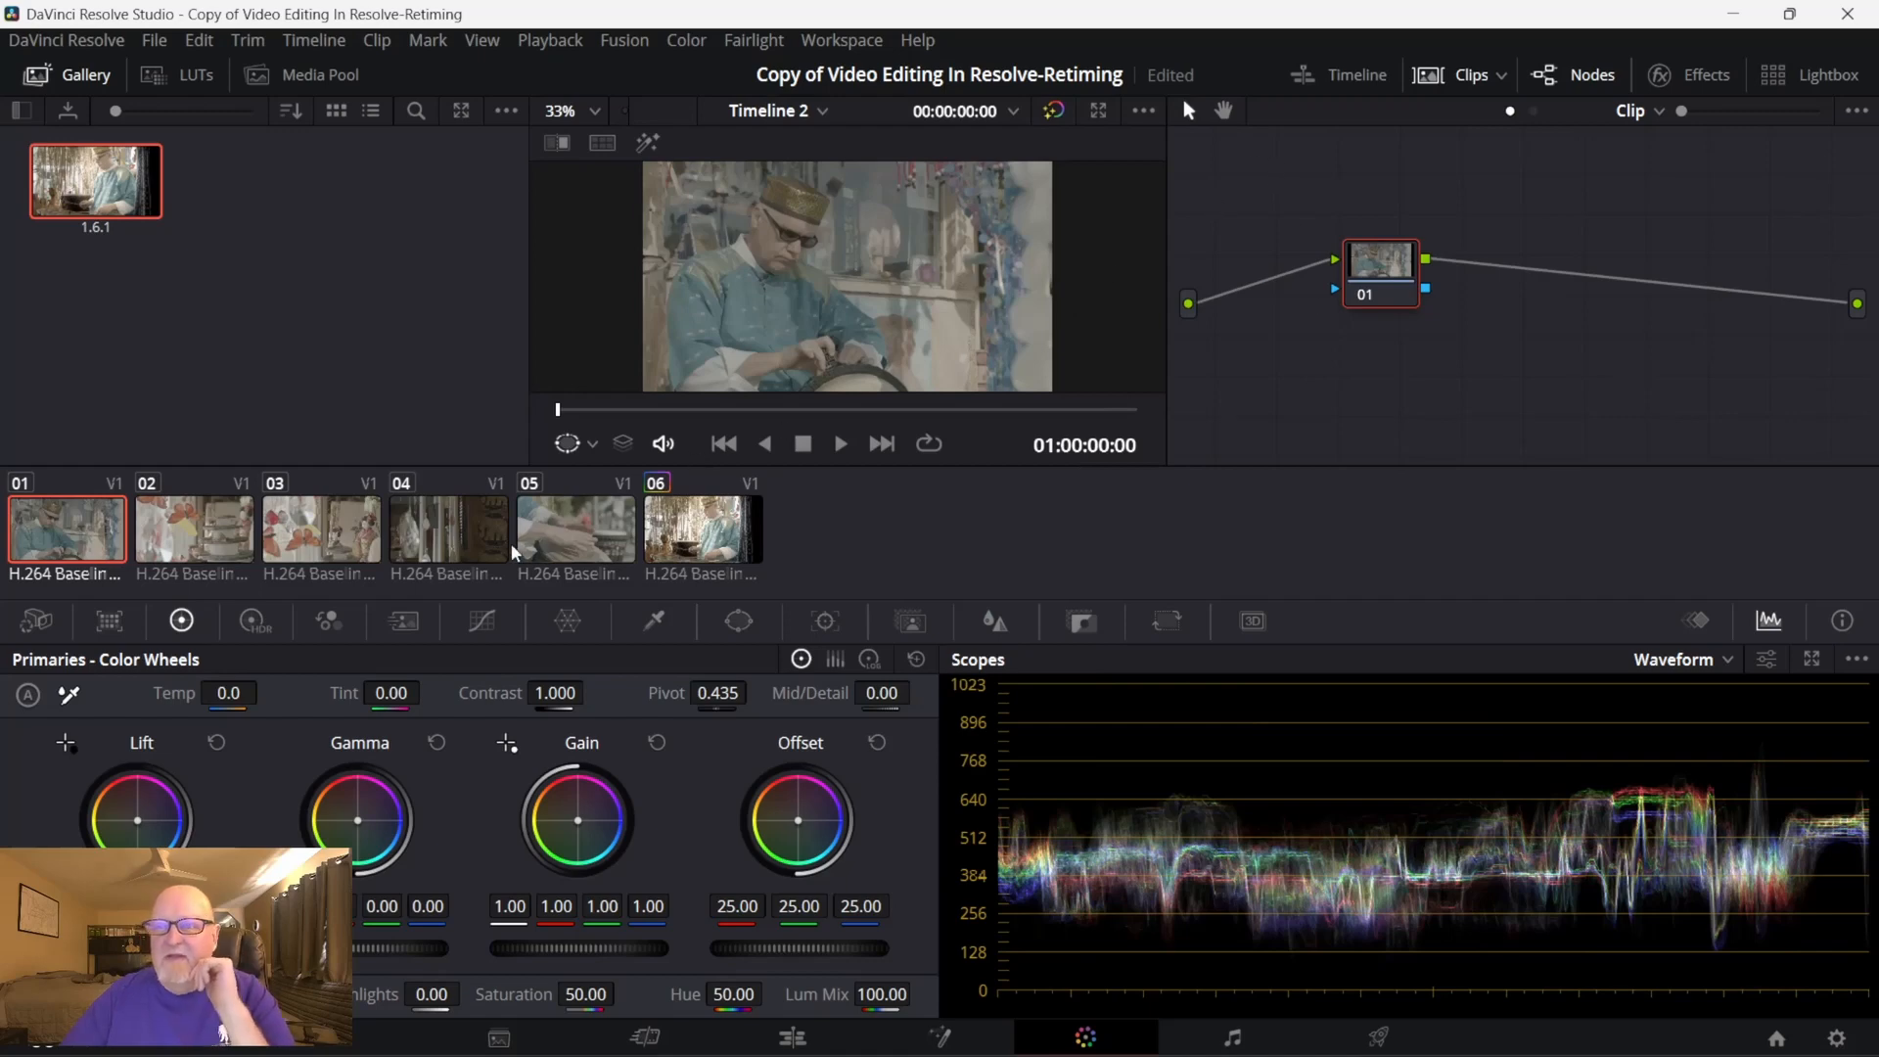
- Reset all grades and nodes on clip 06, the drummer shot
click(702, 545)
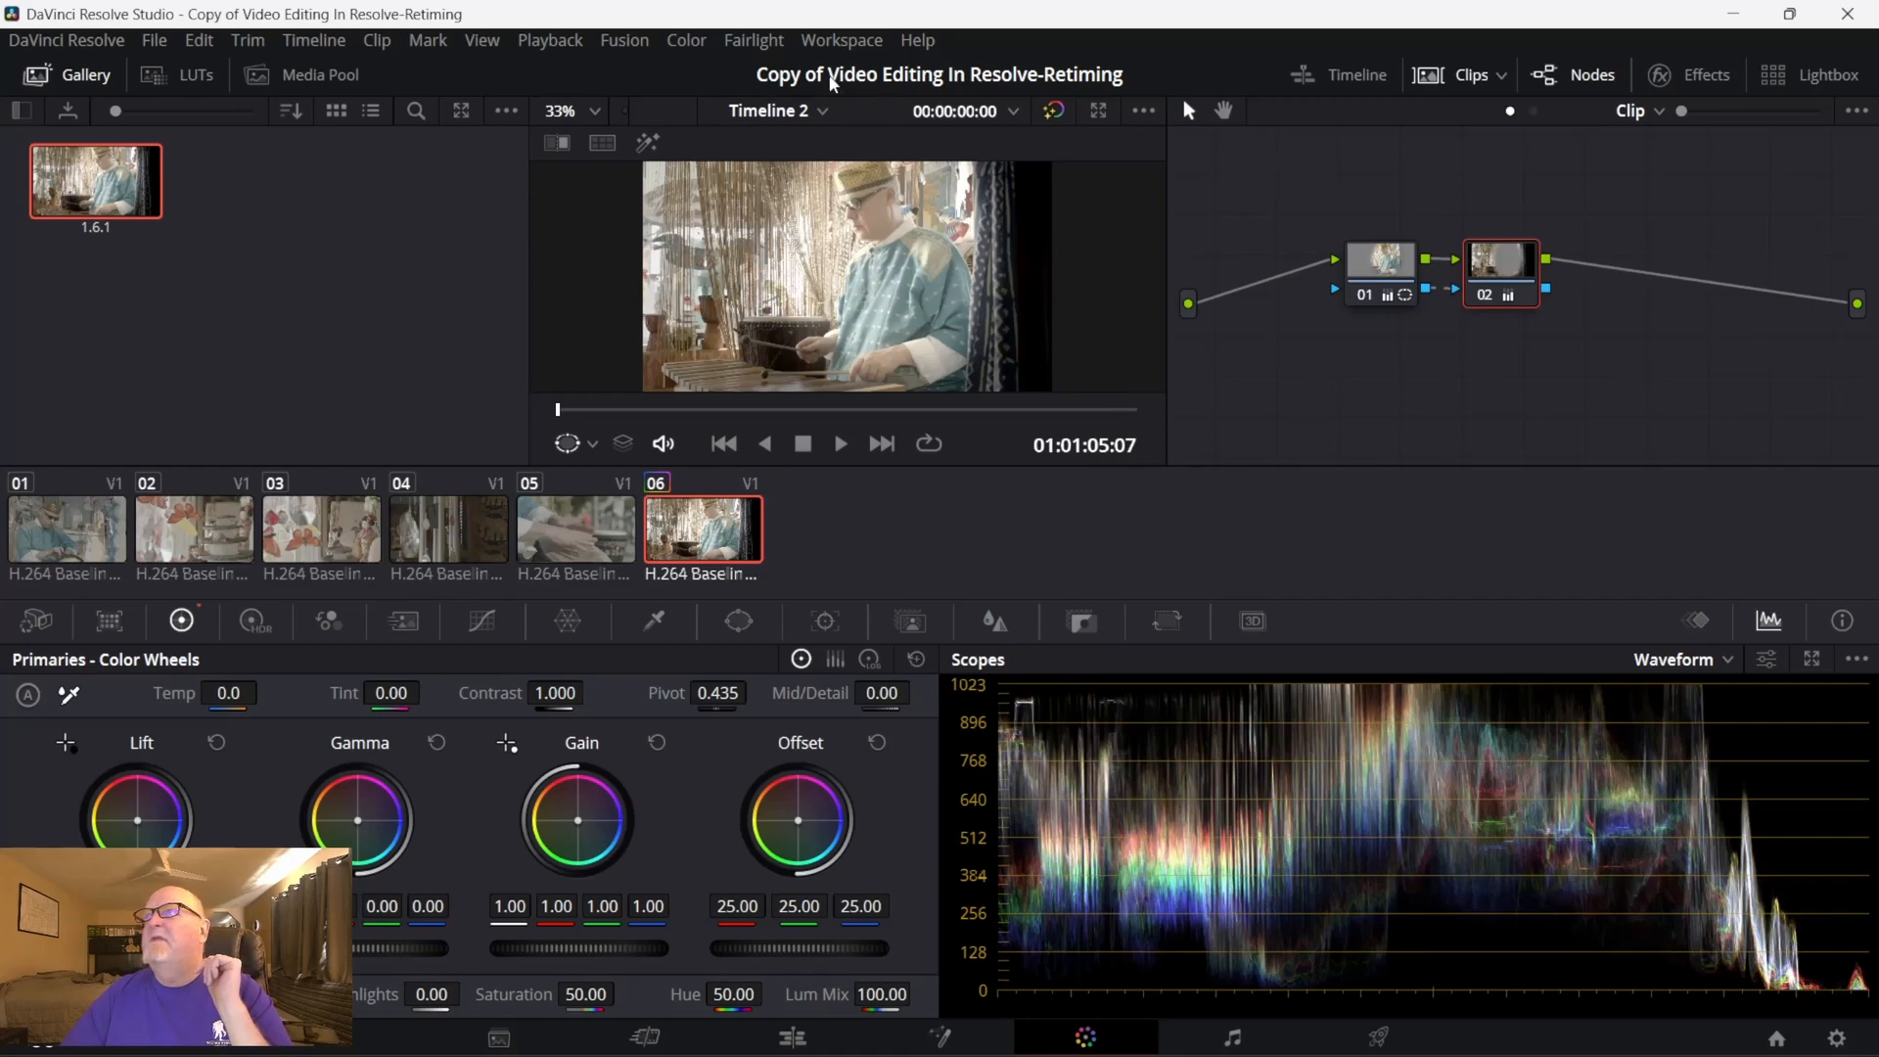
click(703, 37)
mouse_move(731, 97)
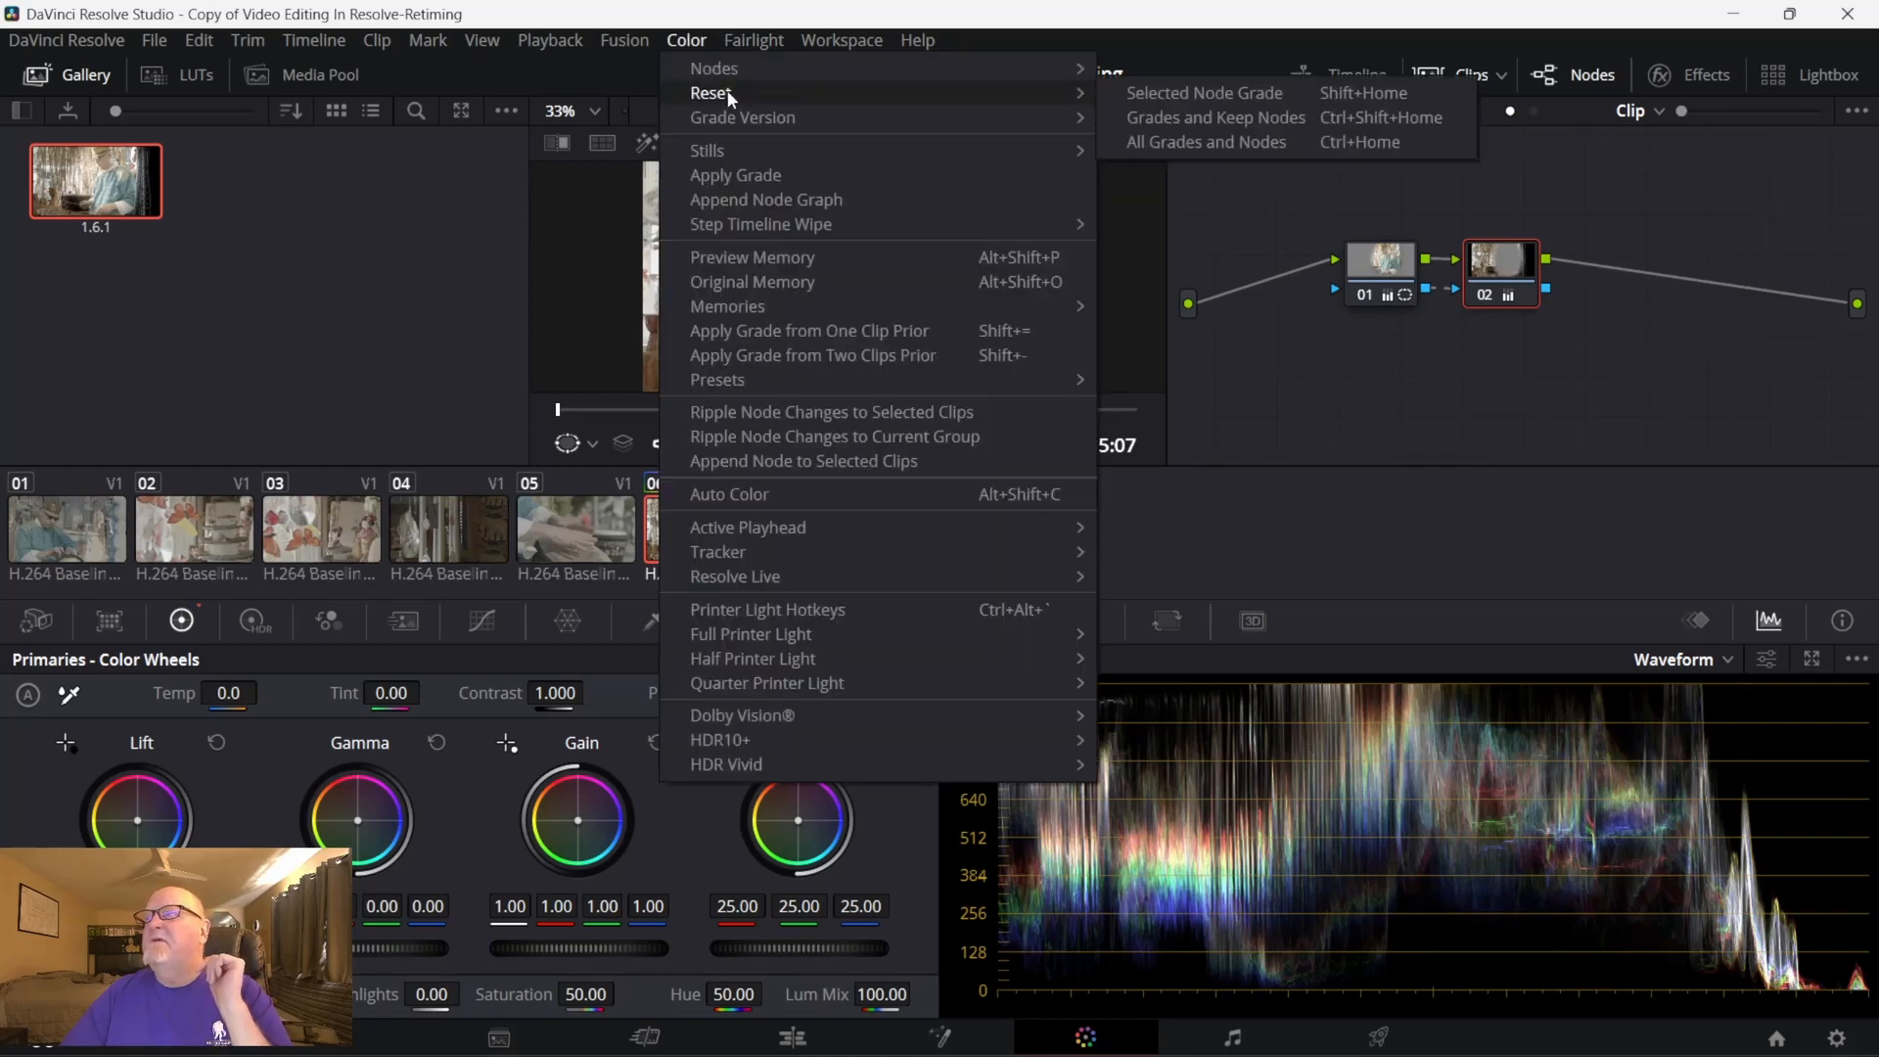
click(1172, 144)
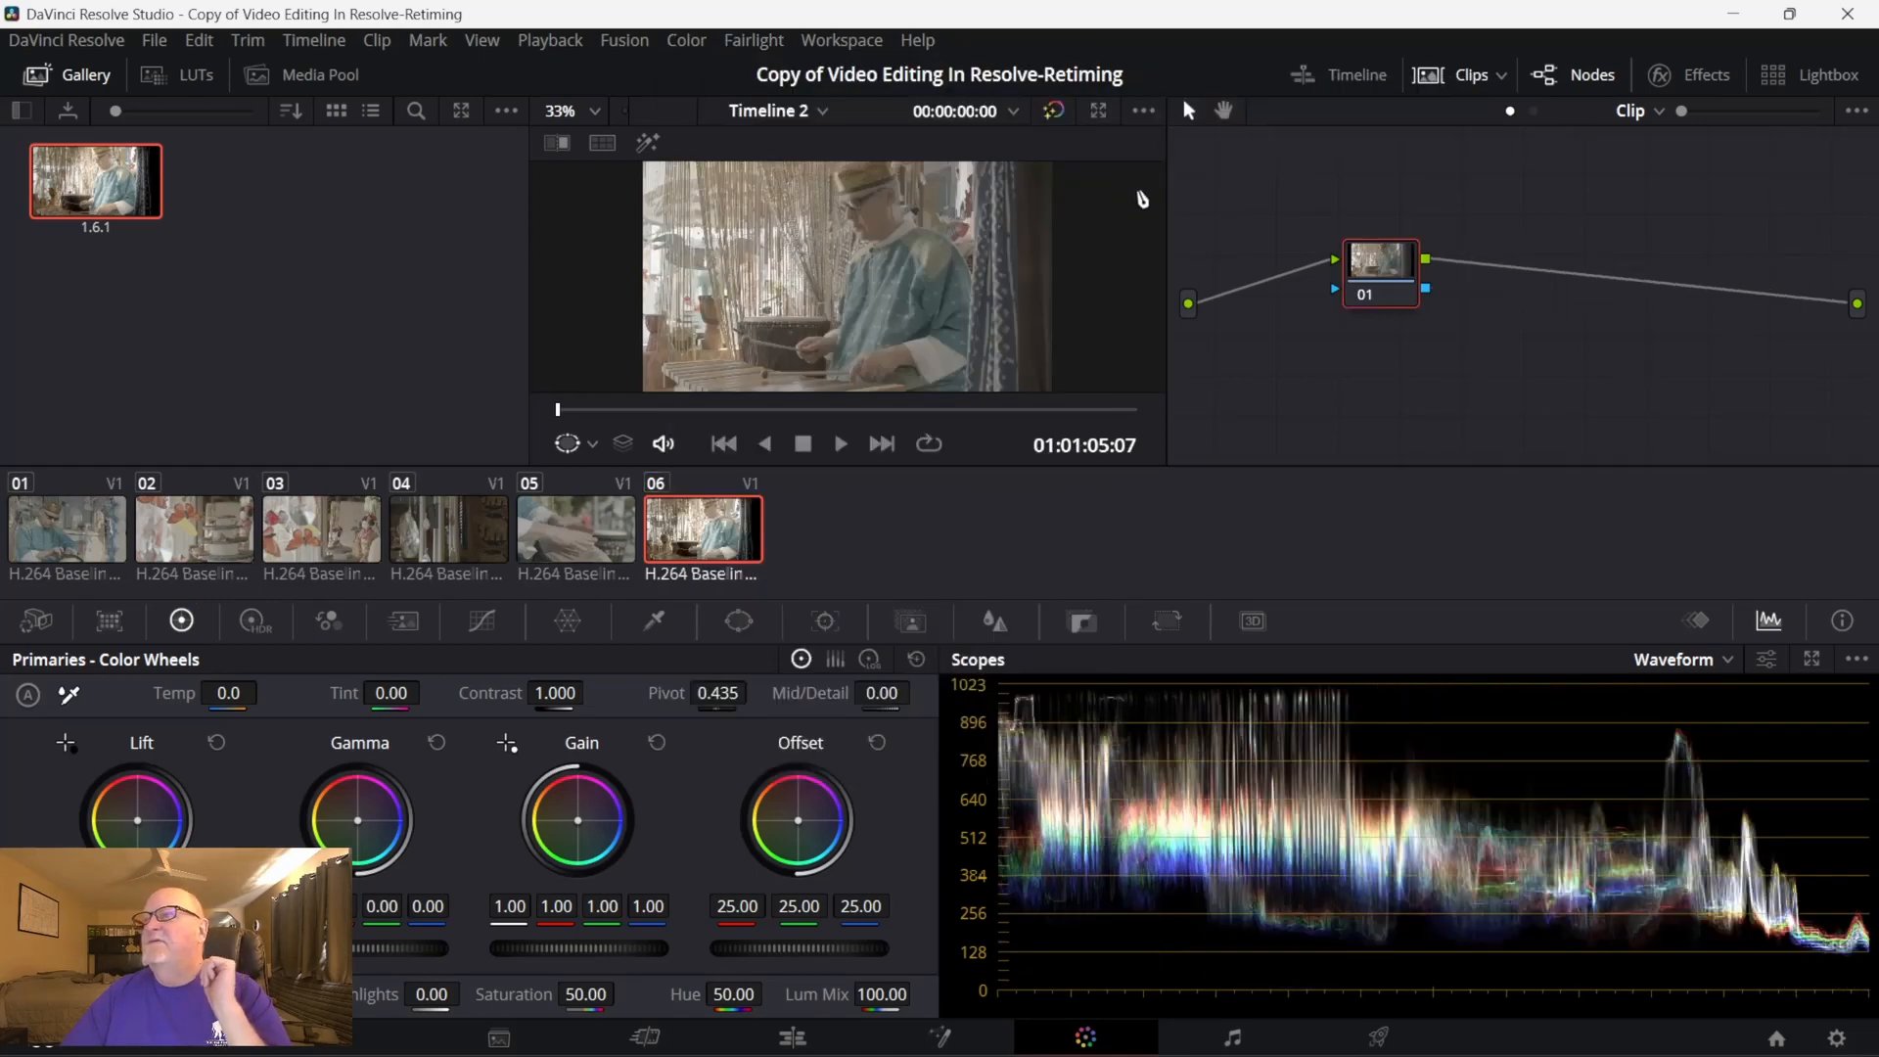
- Hide the clip thumbnails and move node 01 closer to the source input in the node graph
click(1479, 79)
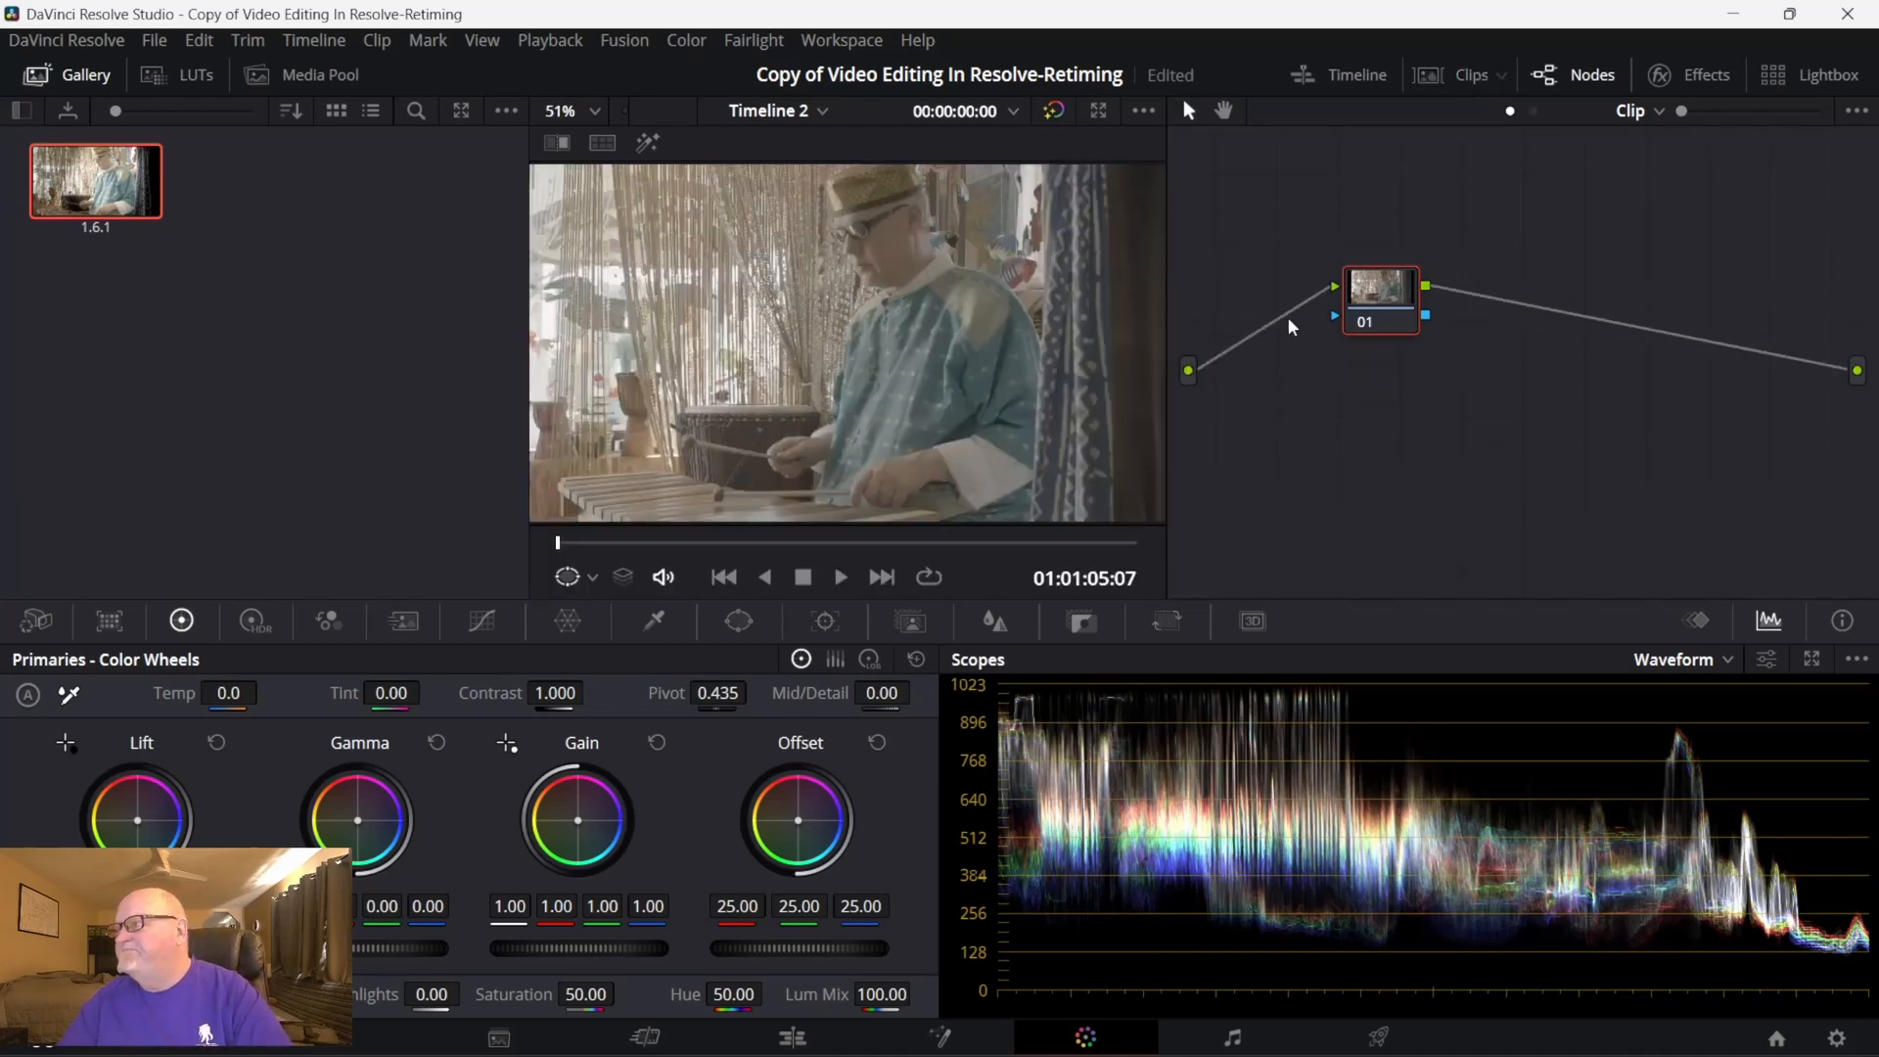
drag(1361, 309, 1270, 362)
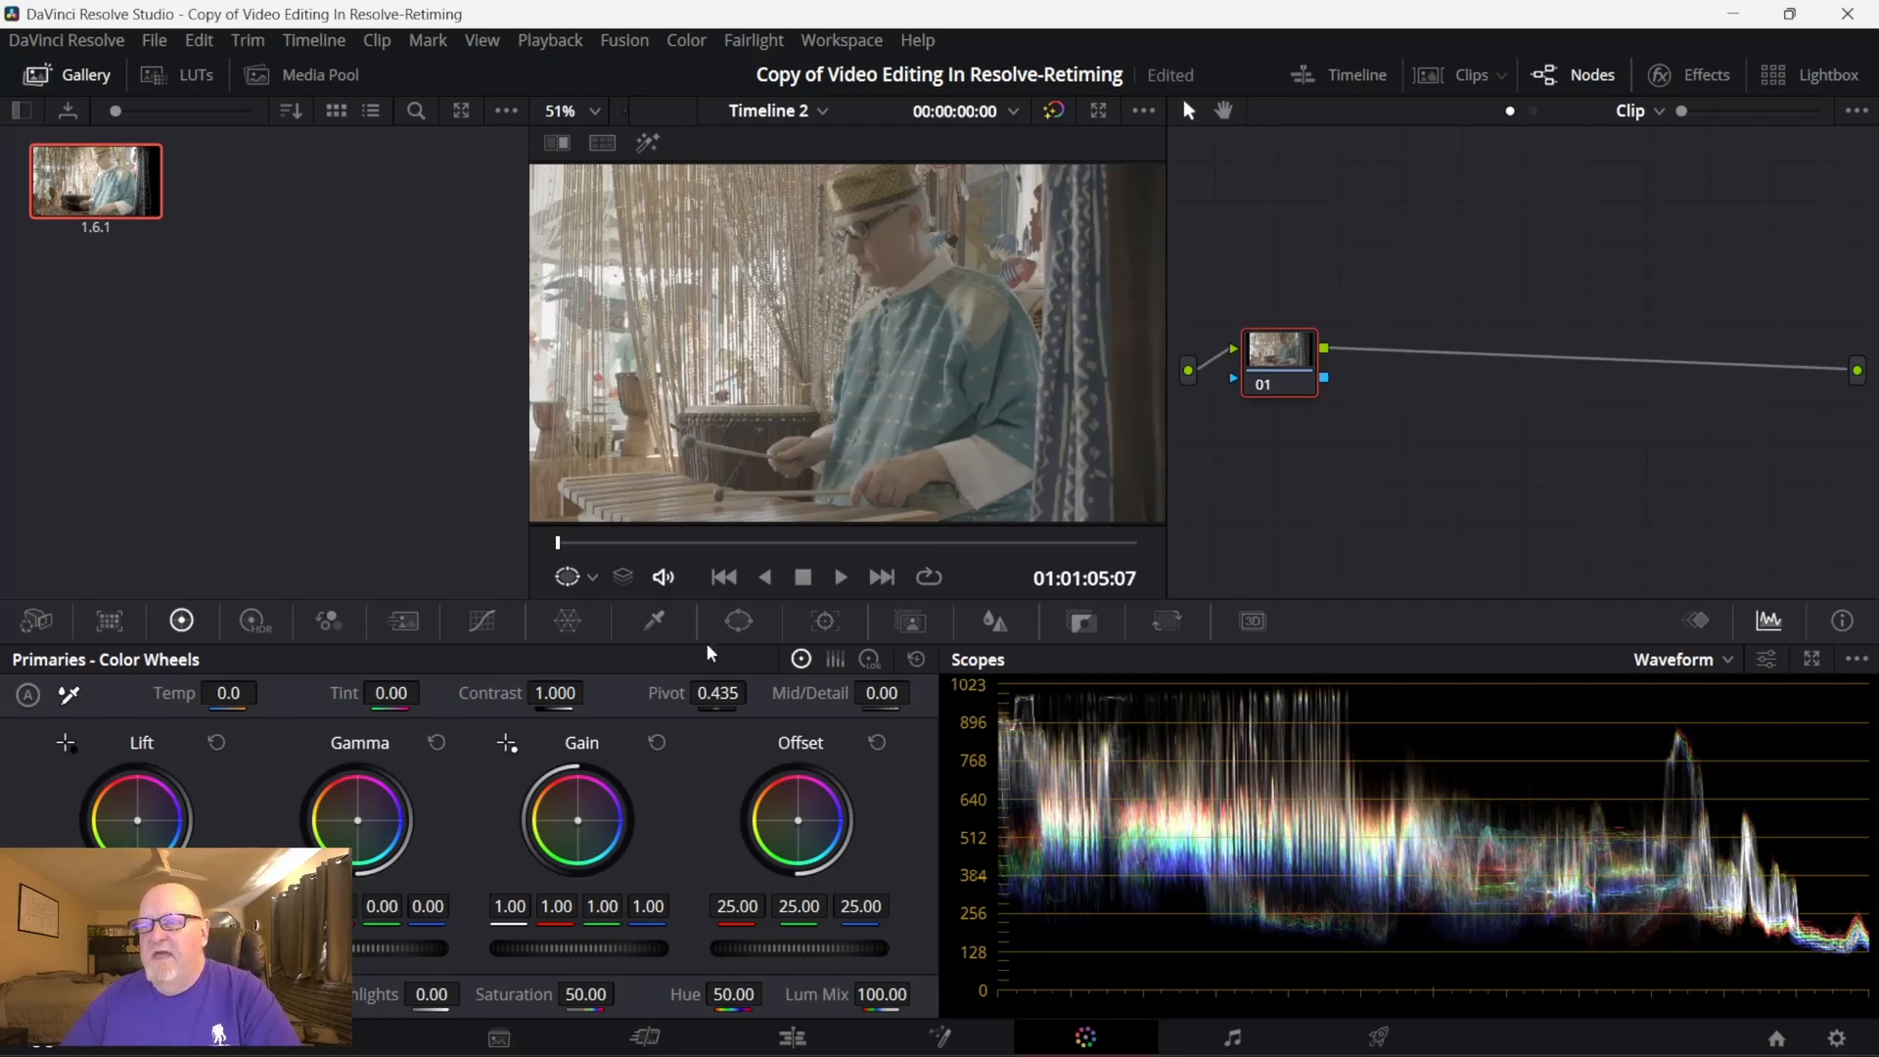
click(741, 618)
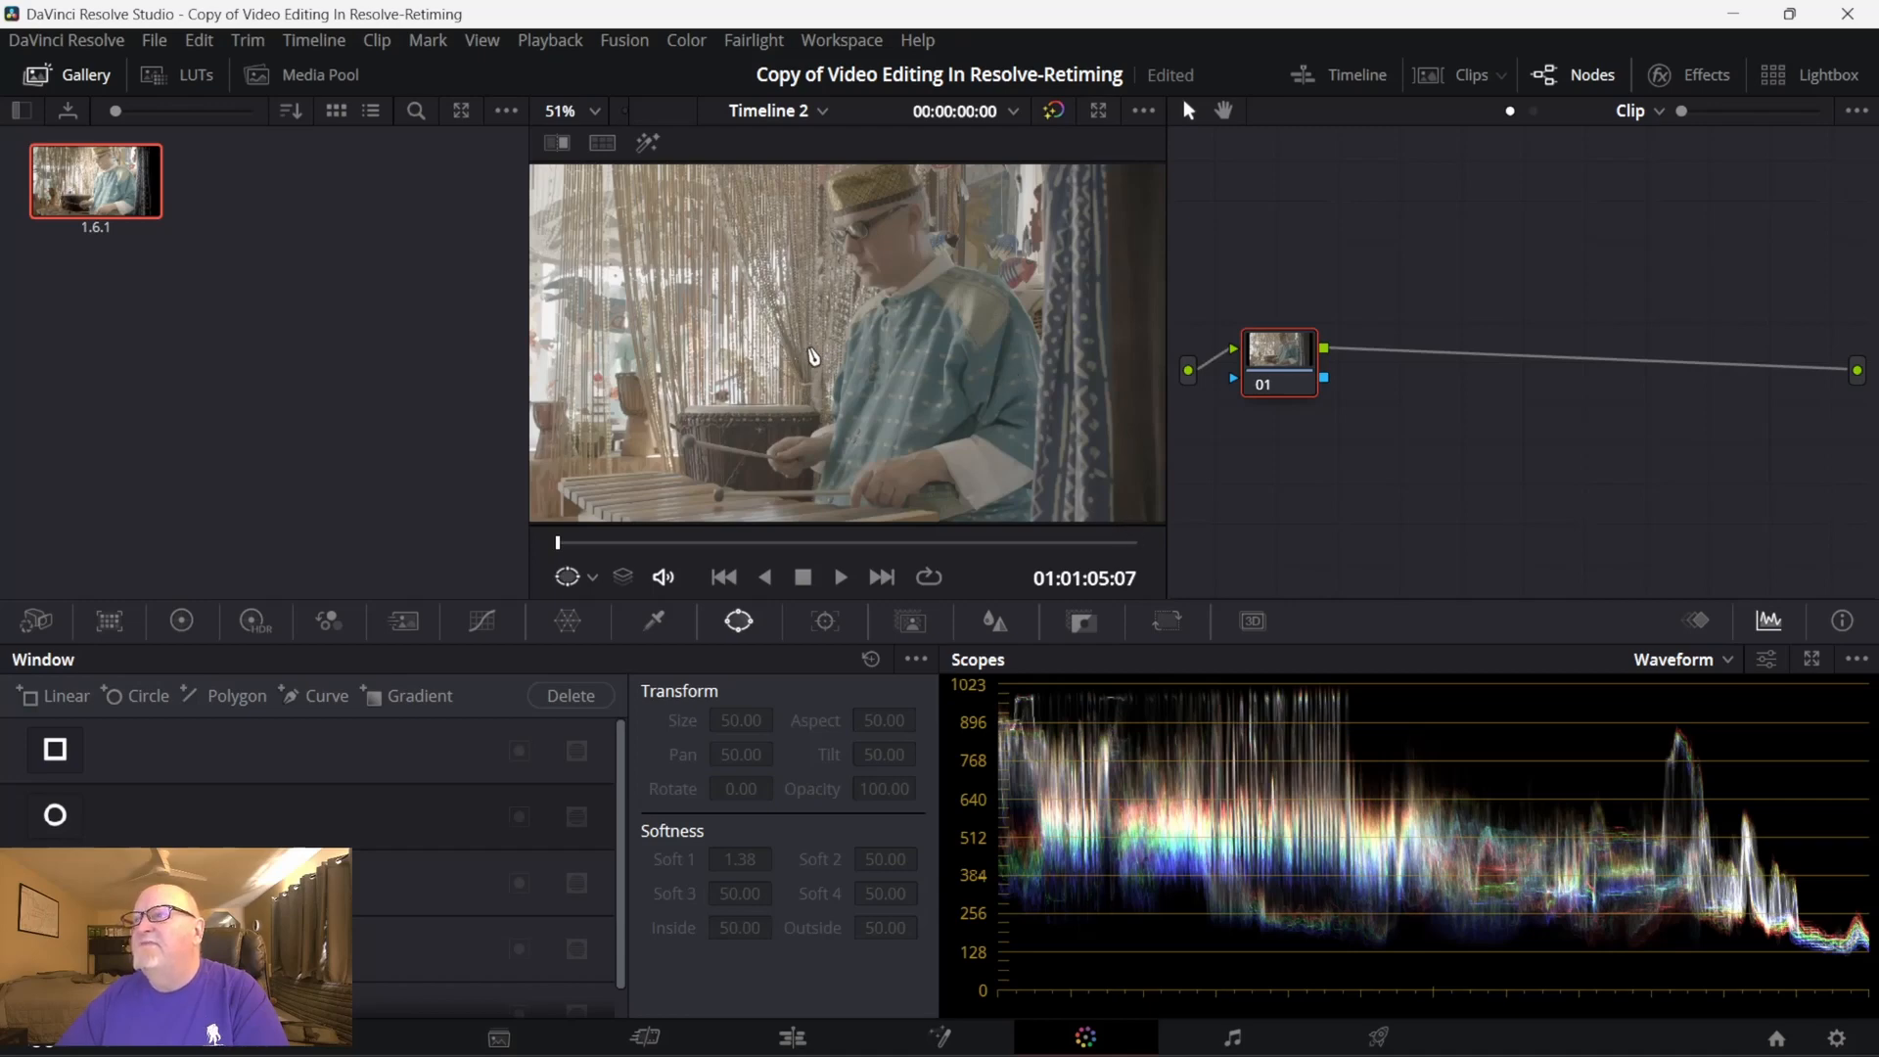
- Browse the ACES and Arri LUTs and apply the Arri Alexa LogC to Rec709 LUT to node 01 of clip 06
click(175, 68)
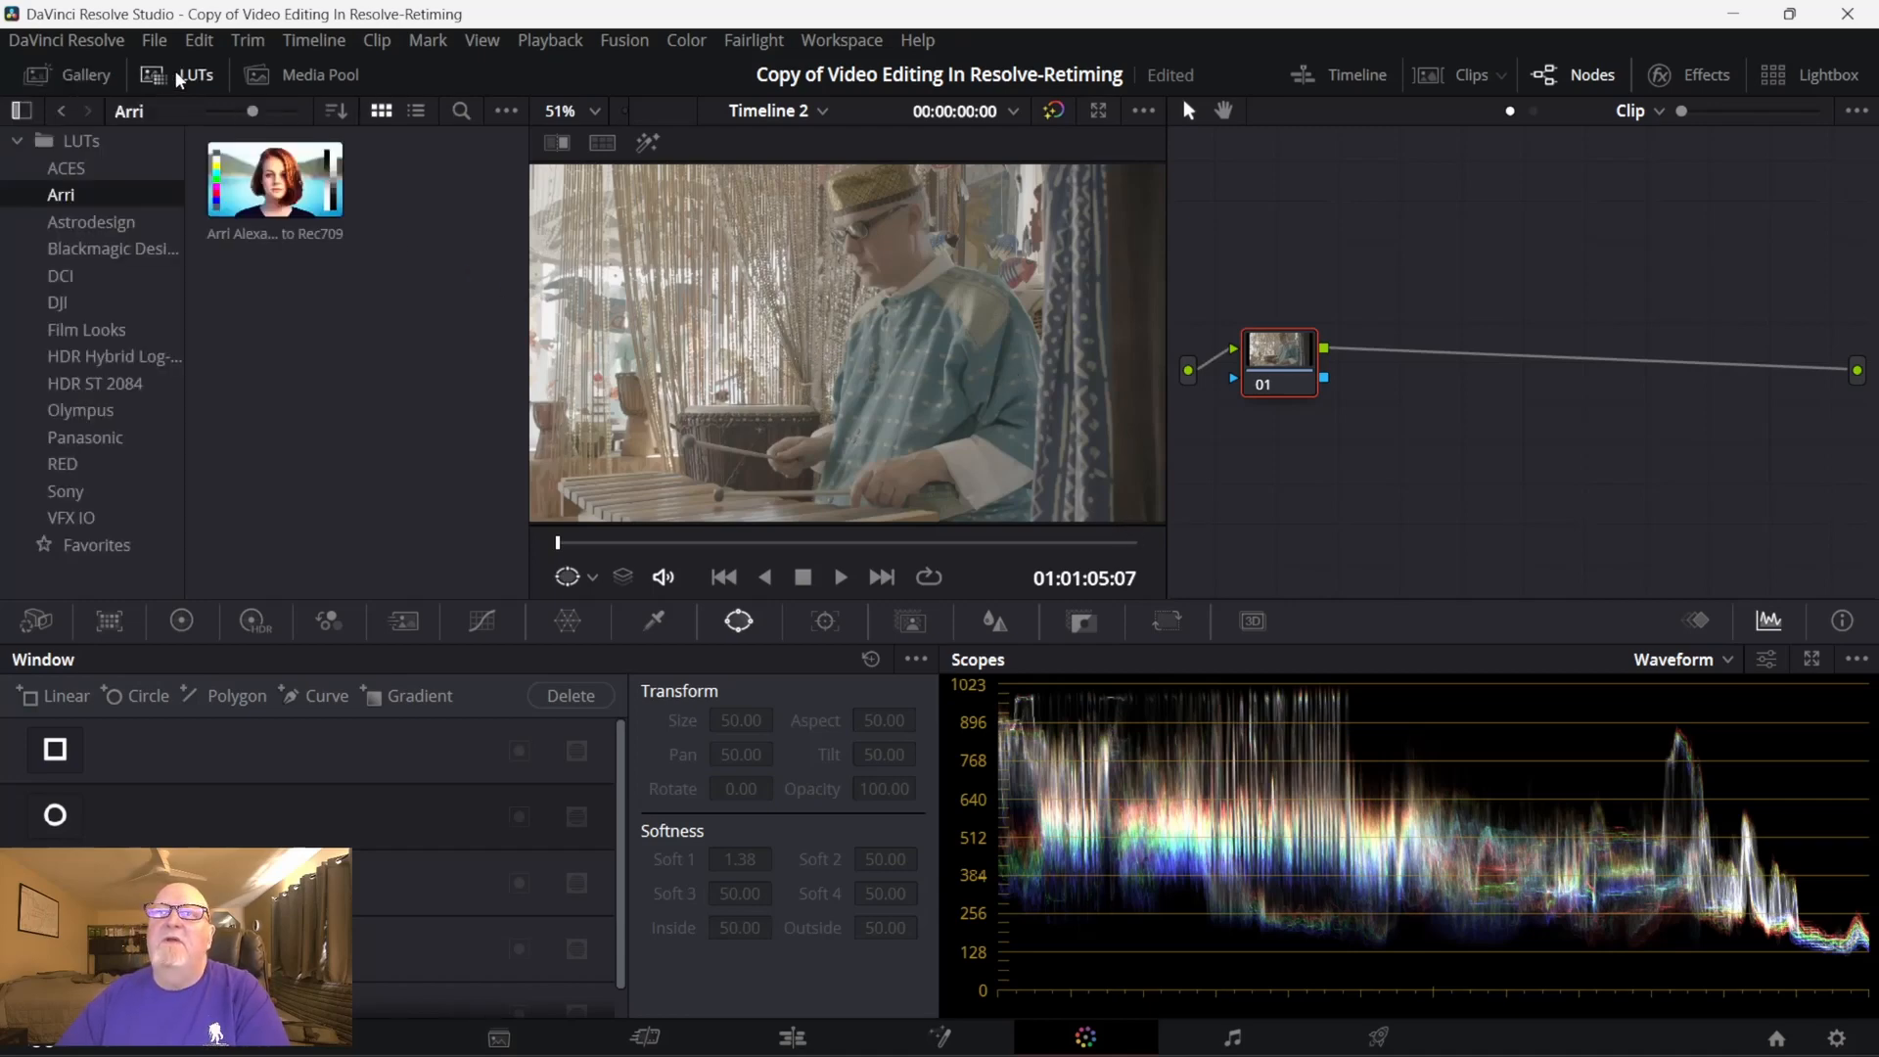
click(86, 168)
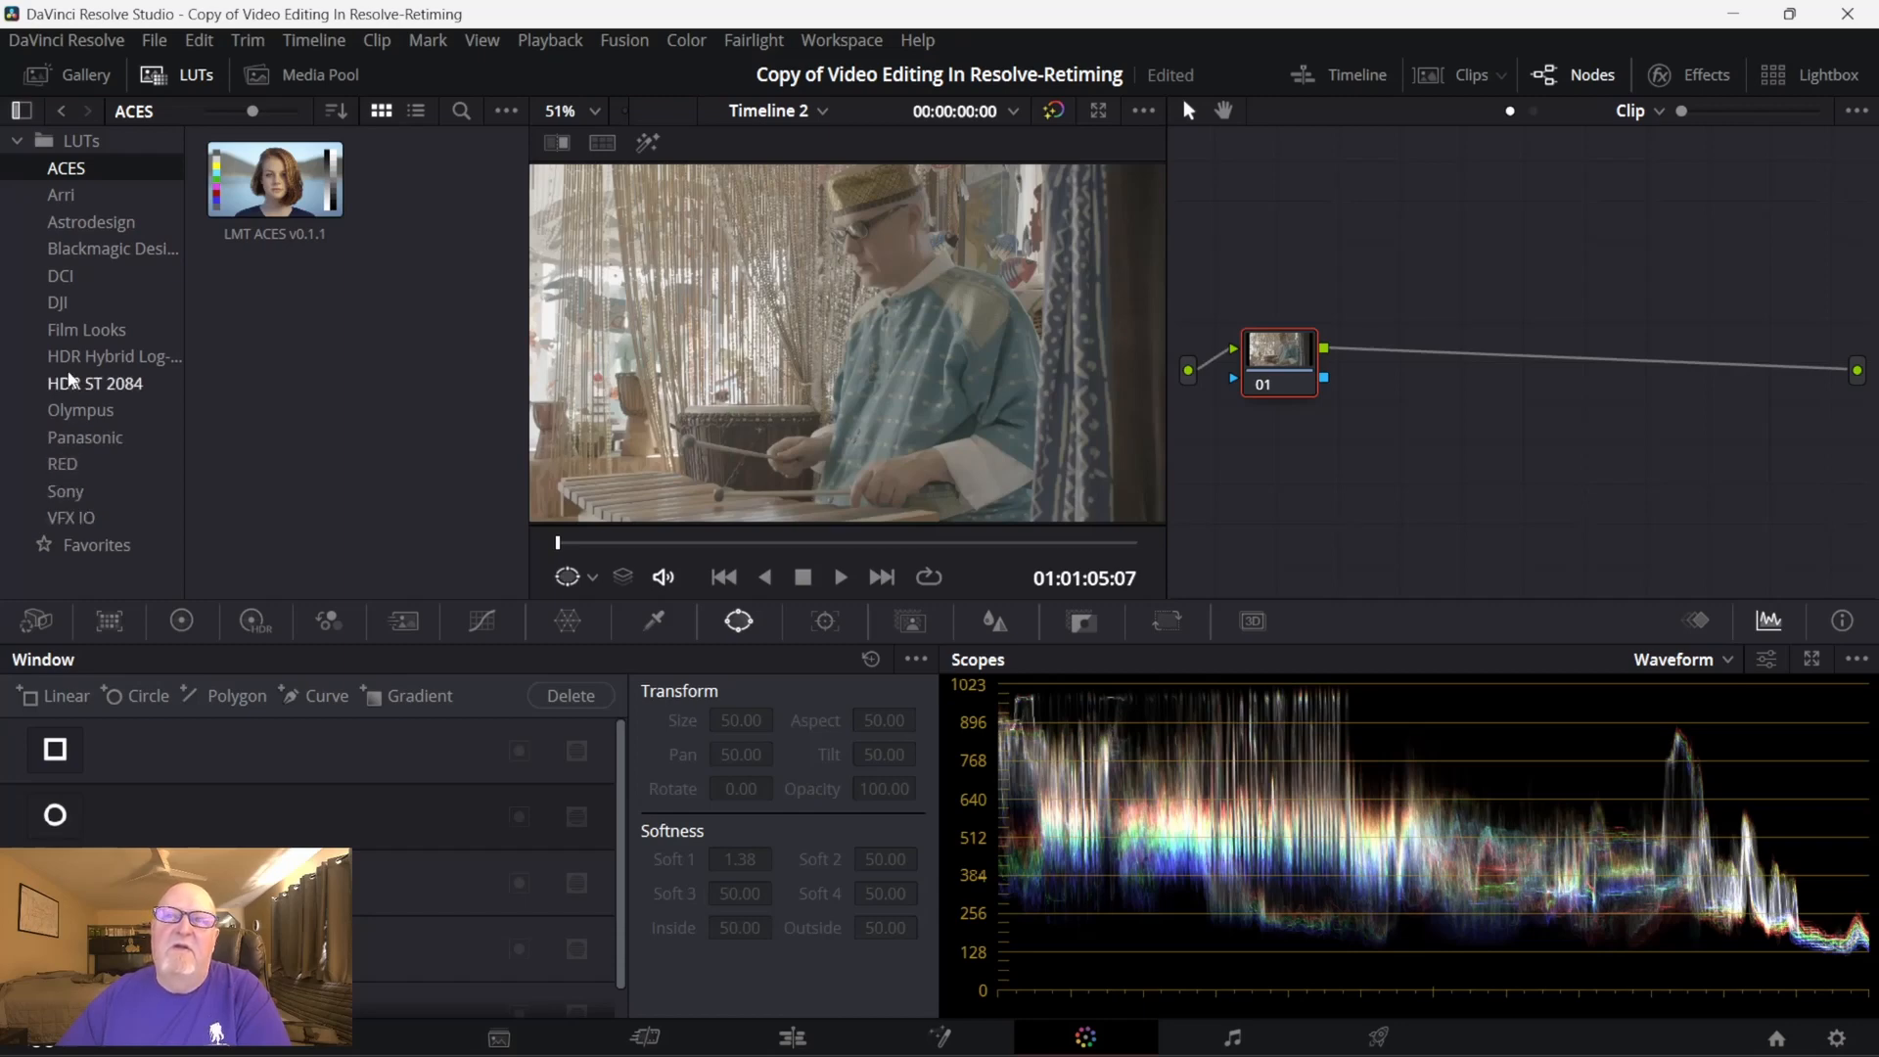
click(71, 195)
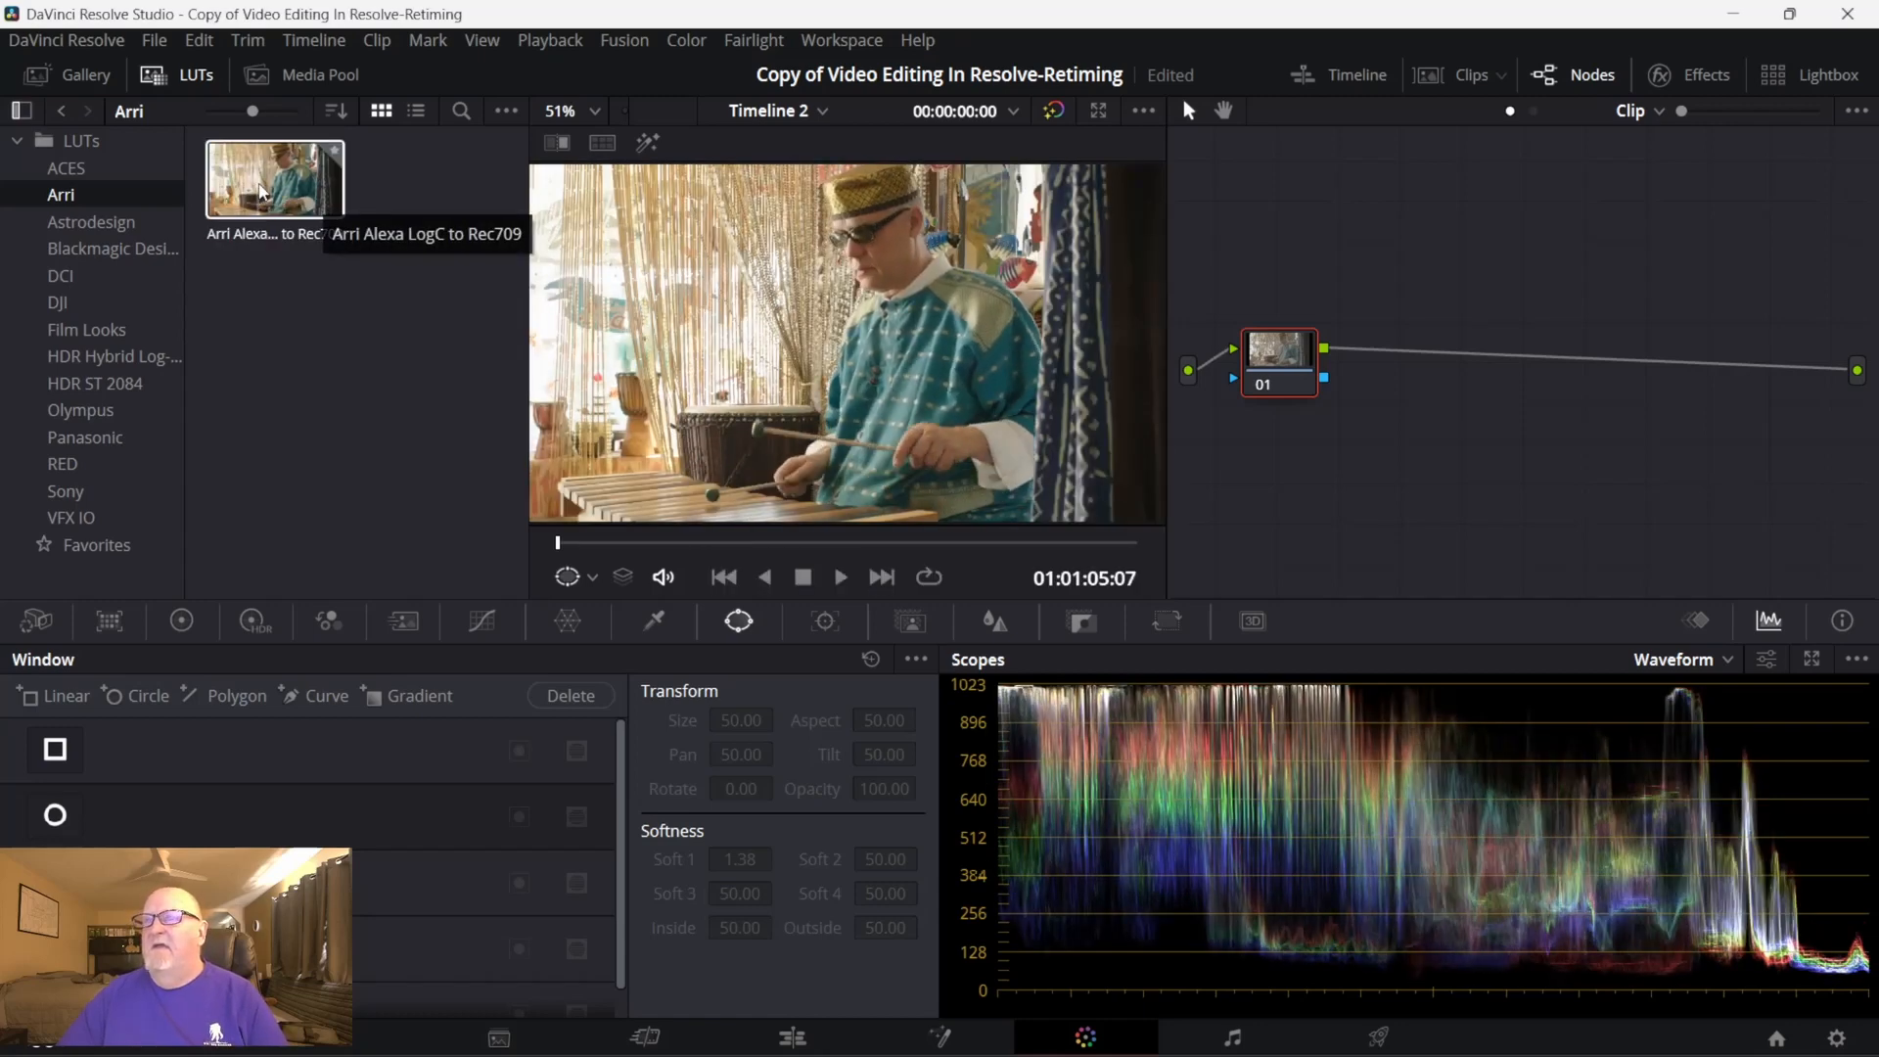
right_click(262, 192)
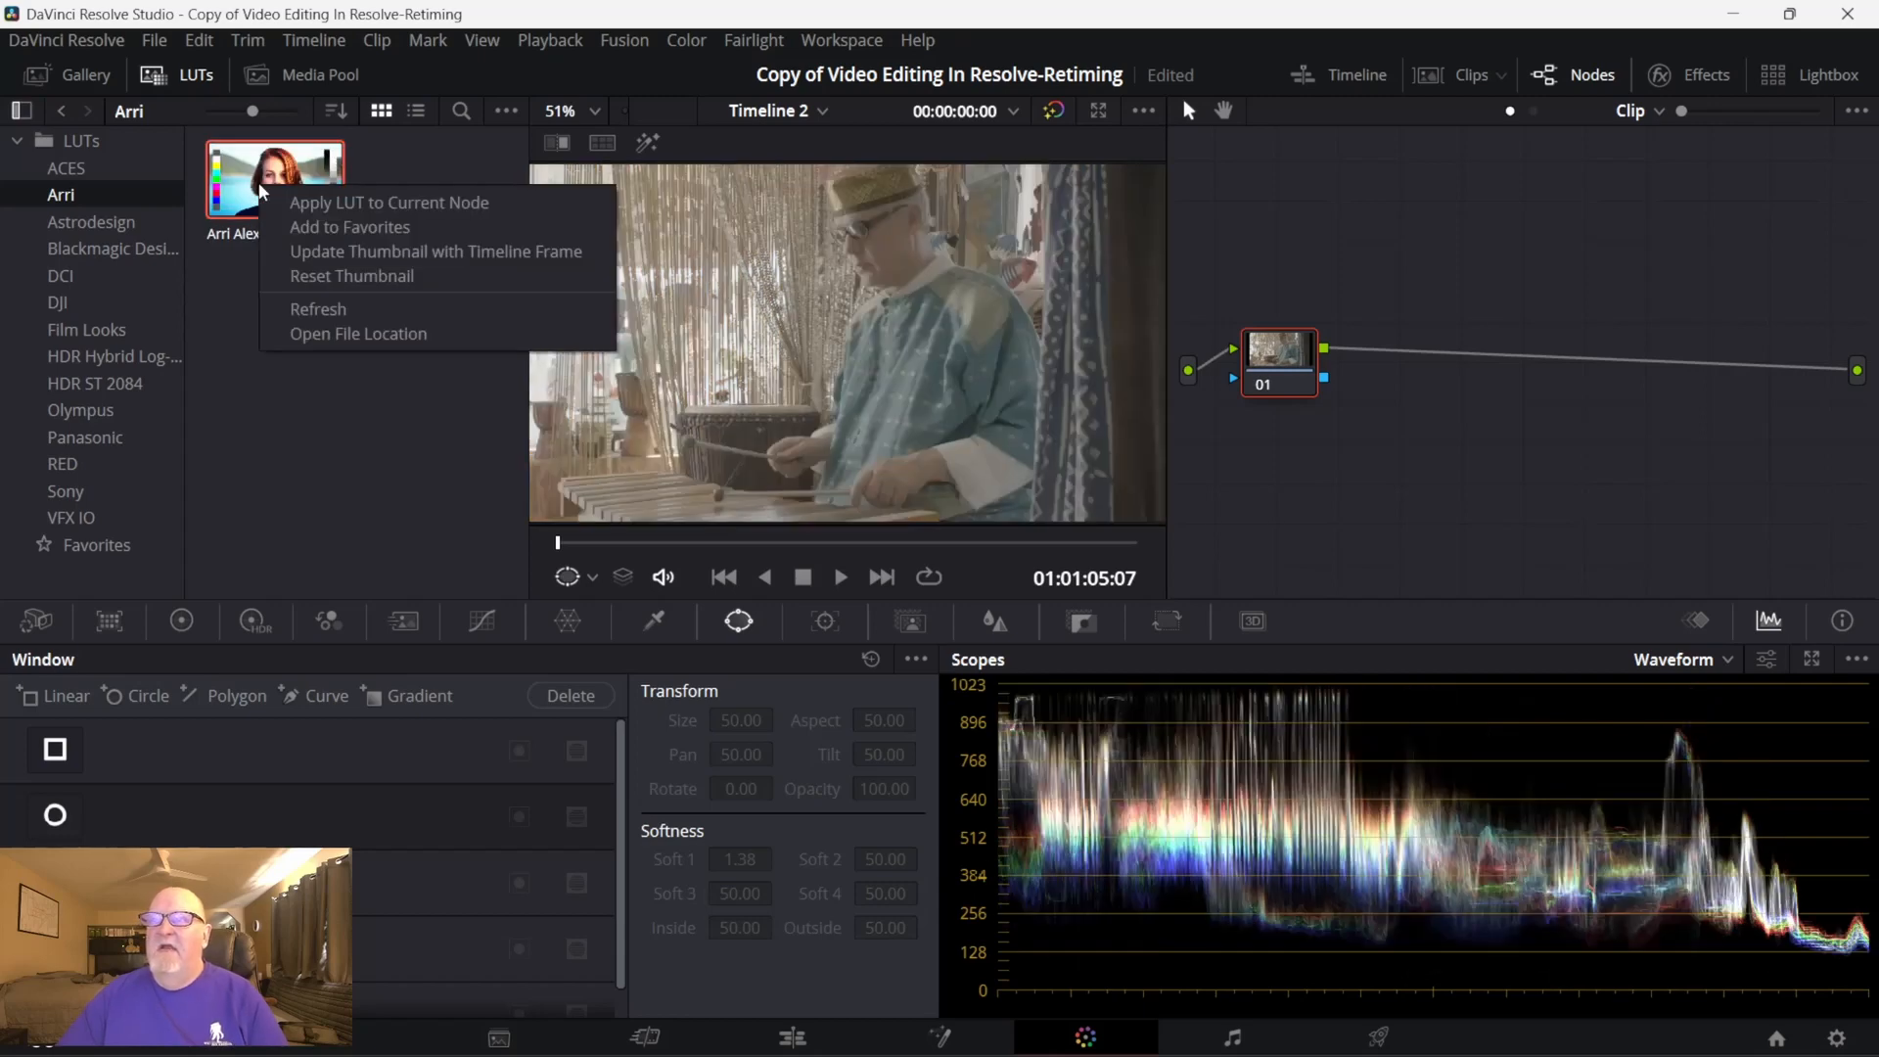
click(333, 205)
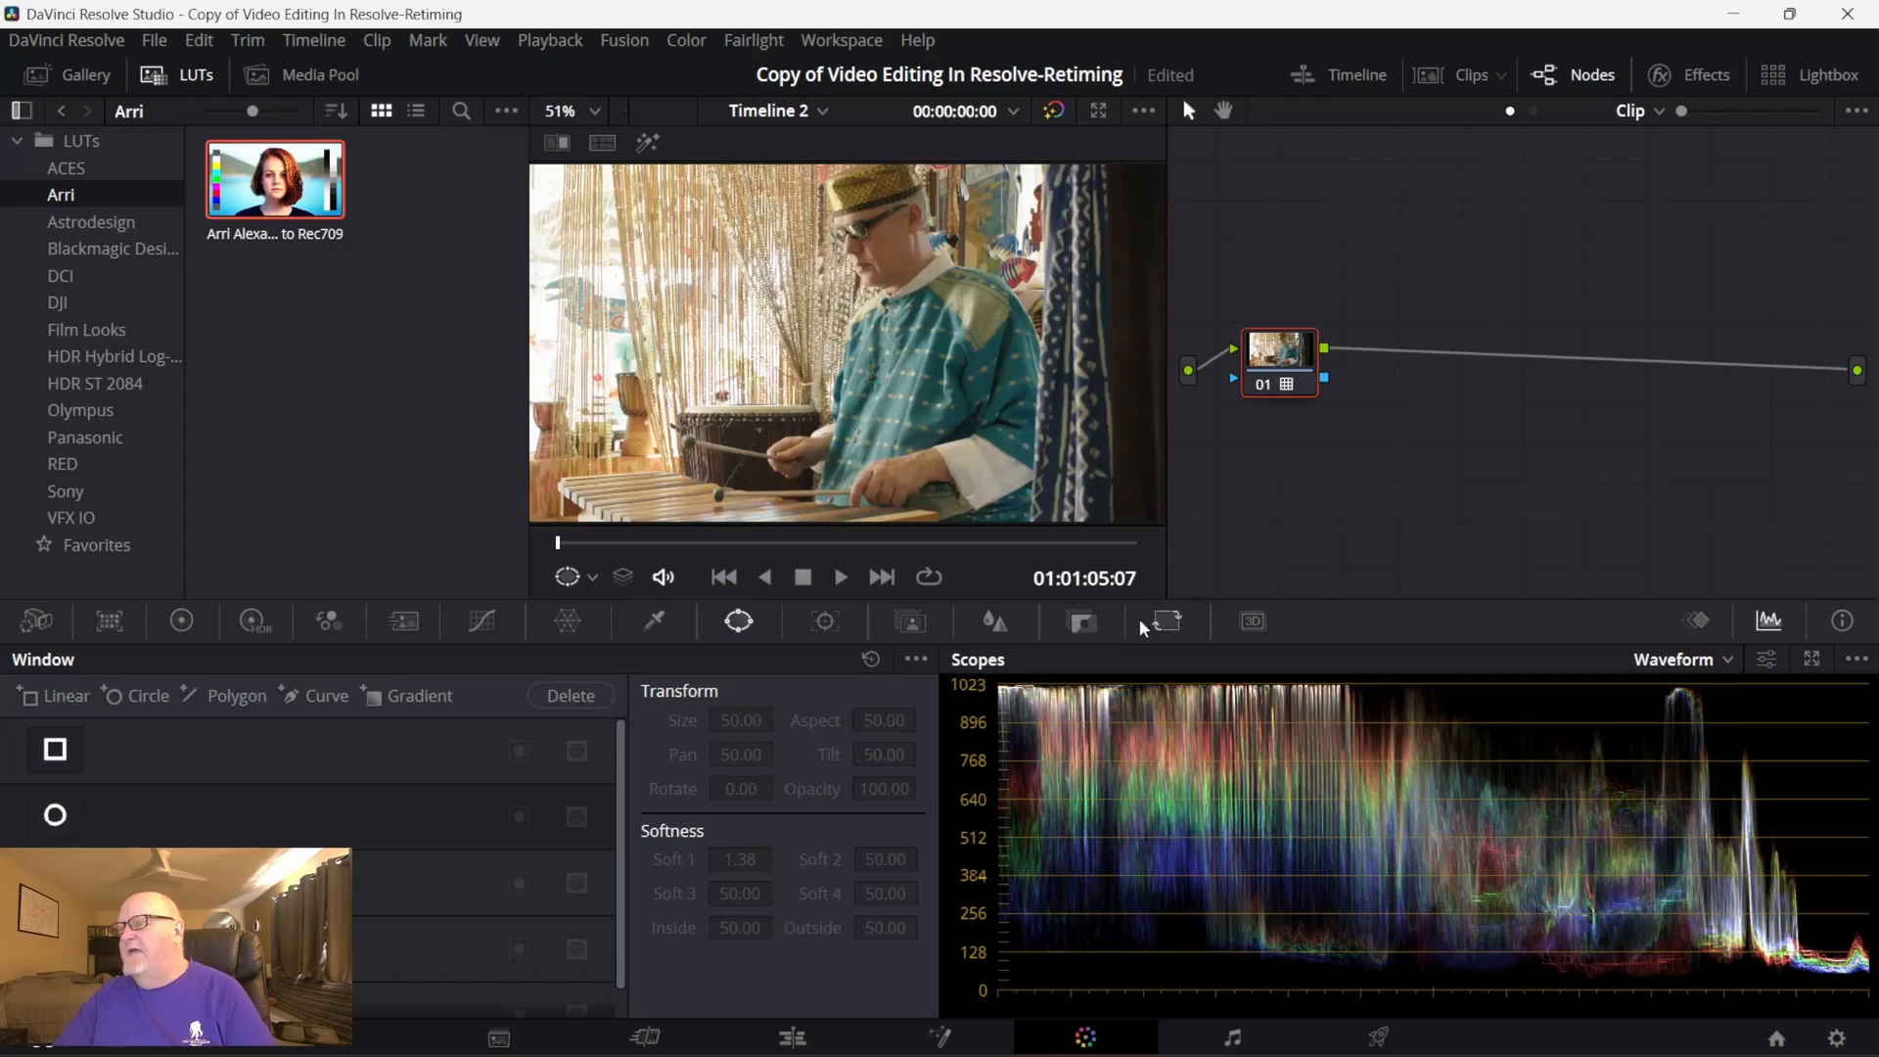
- Check the vectorscope, return to the waveform, and weaken the LUT by lowering node 01's Key Output Gain to 0.711
click(1083, 622)
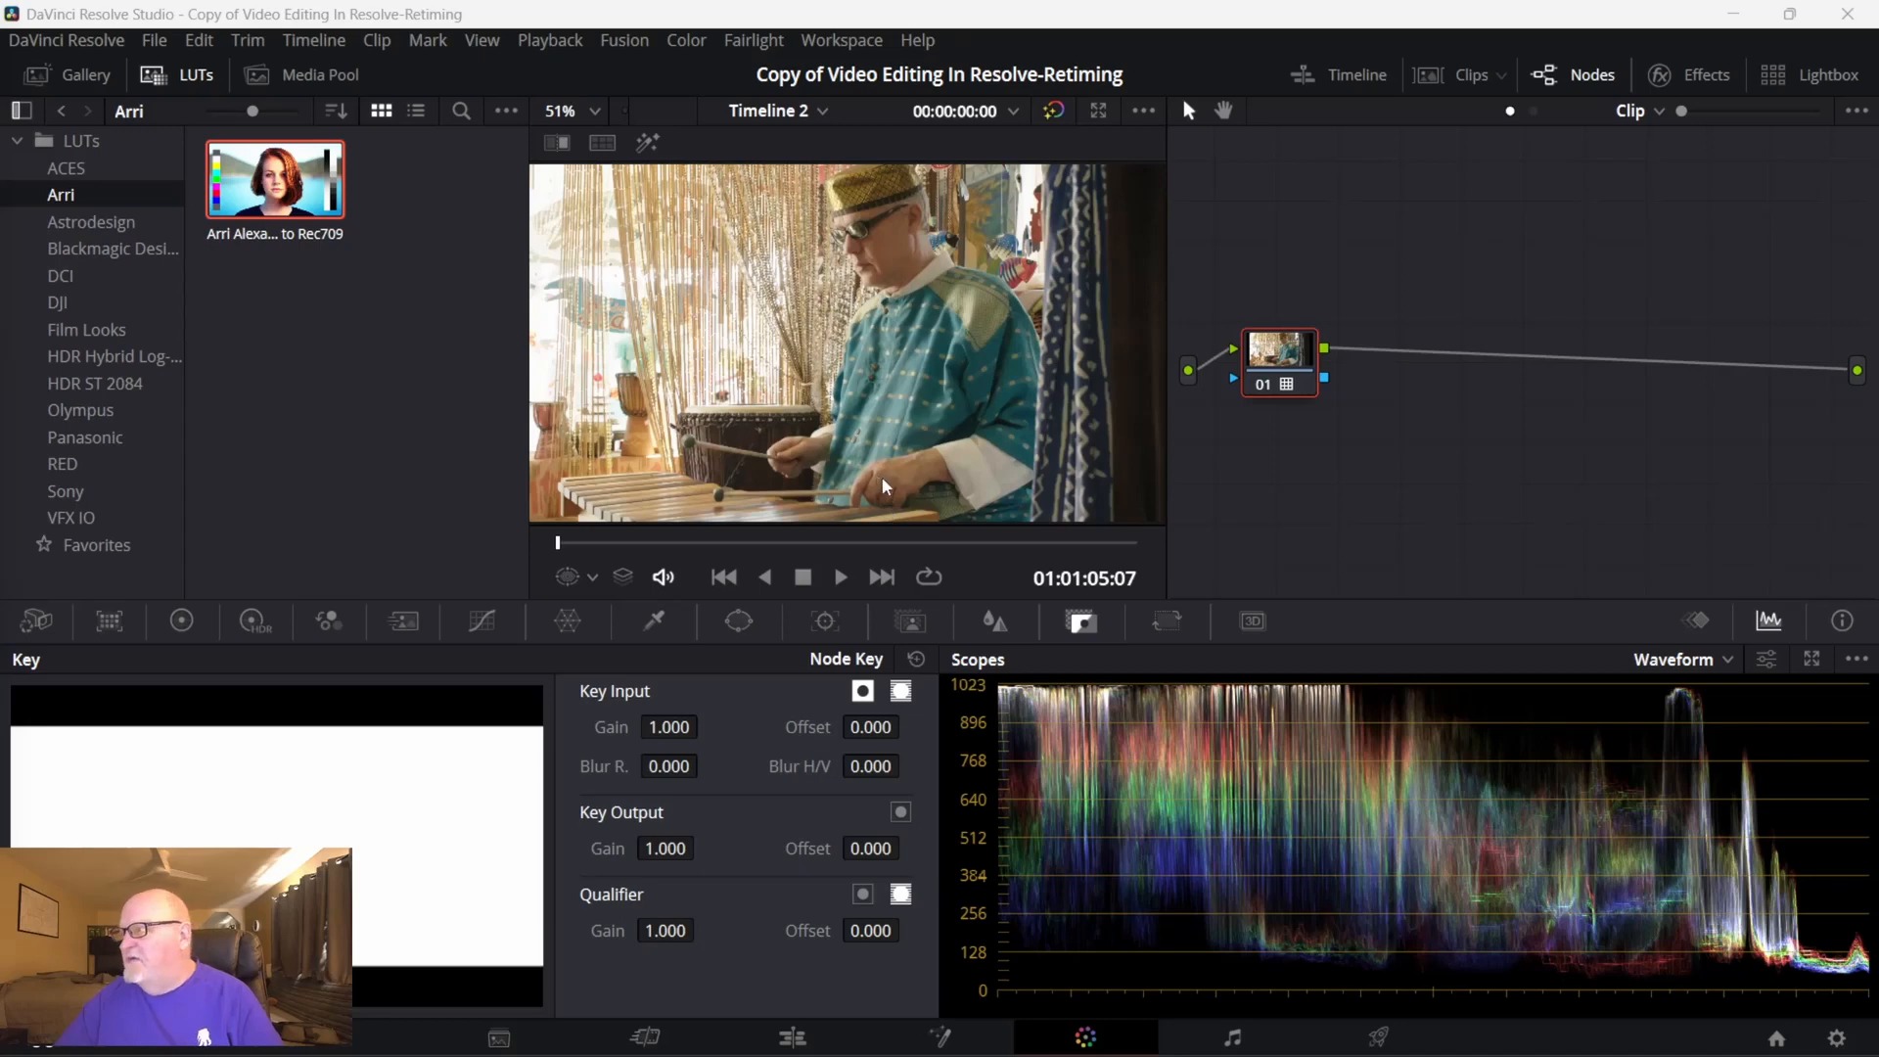
click(1722, 659)
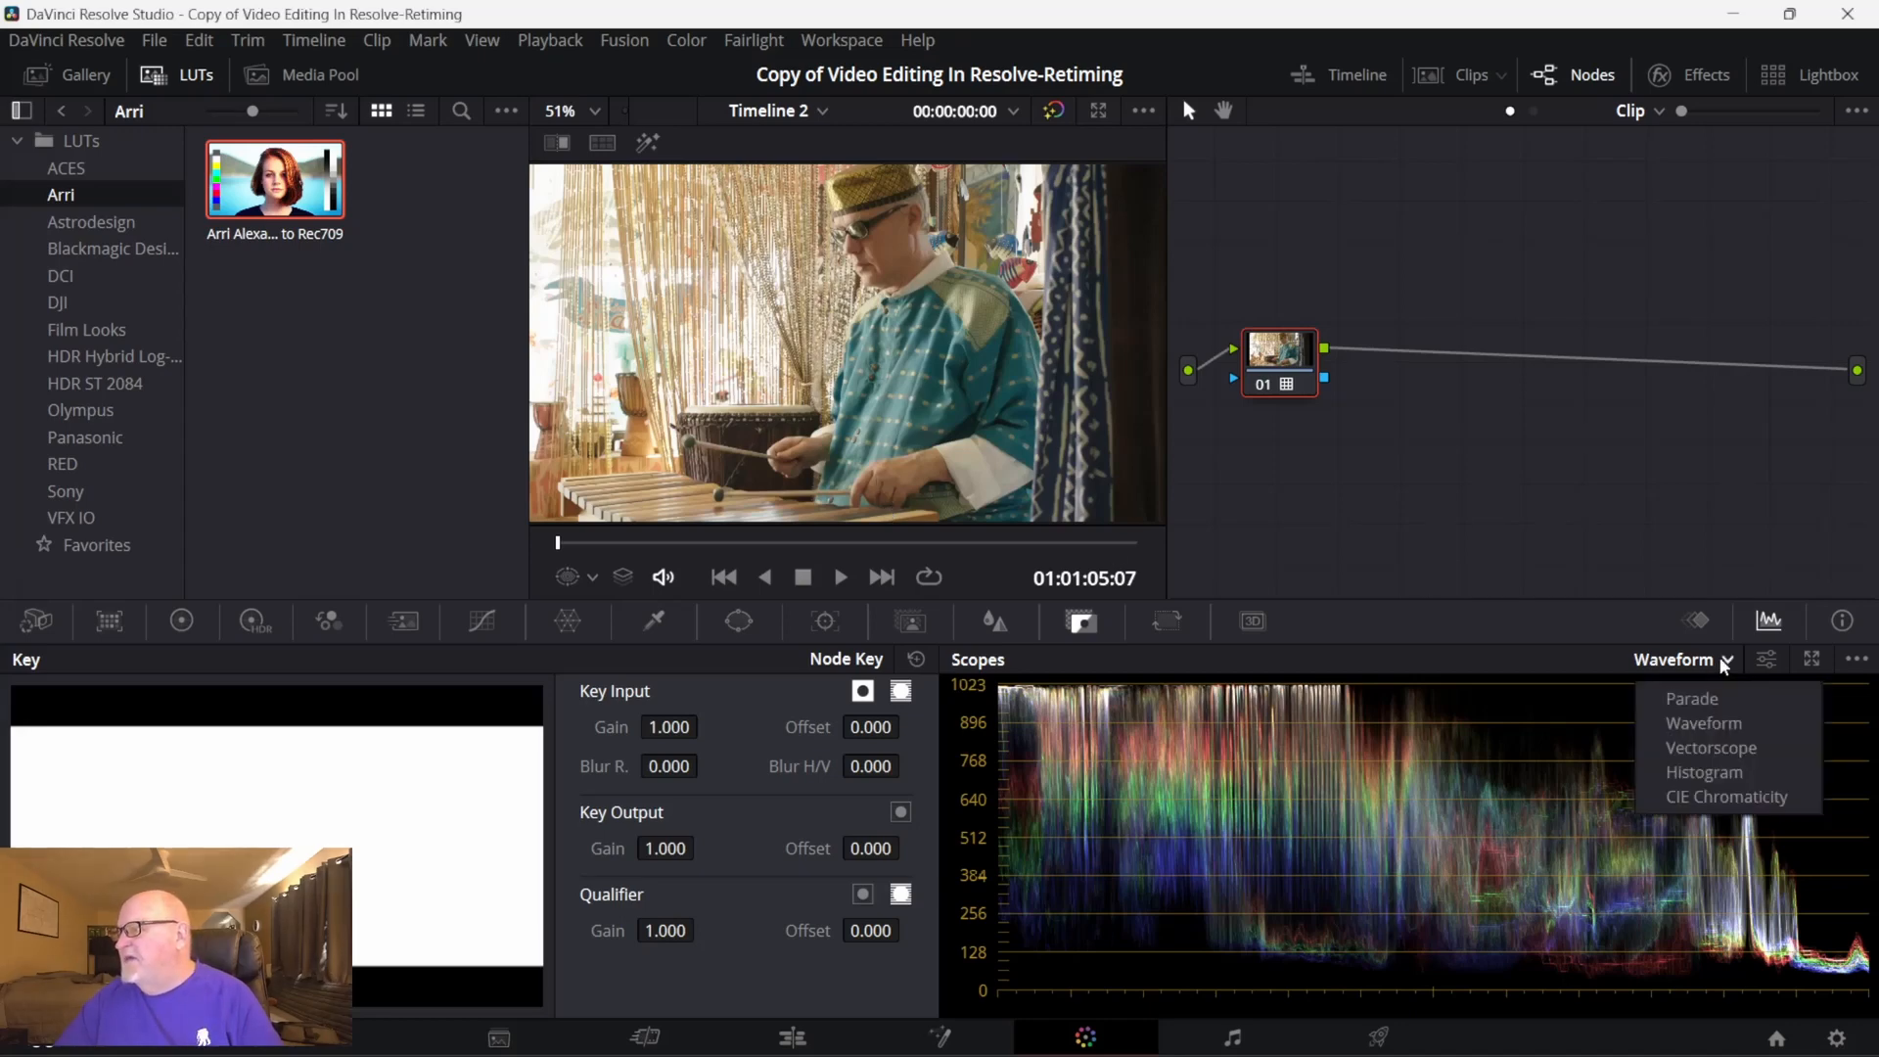
click(1710, 750)
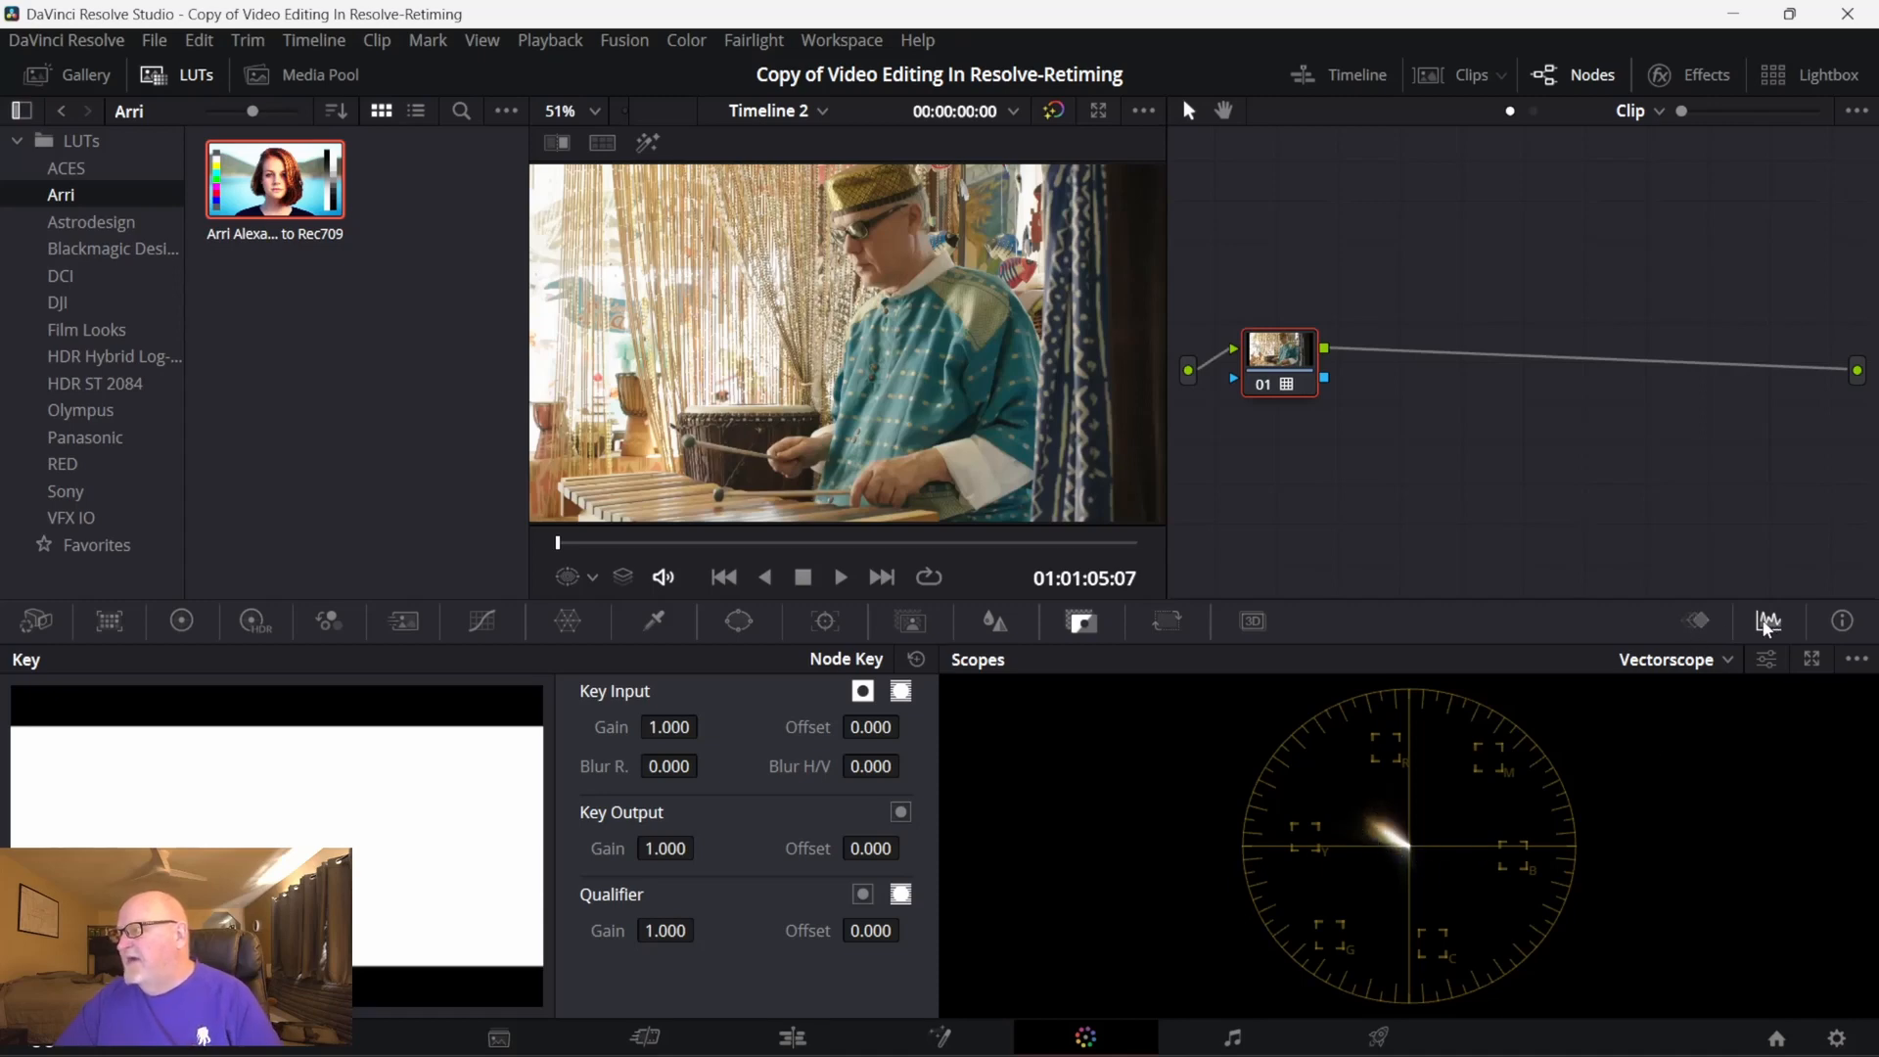
click(1729, 662)
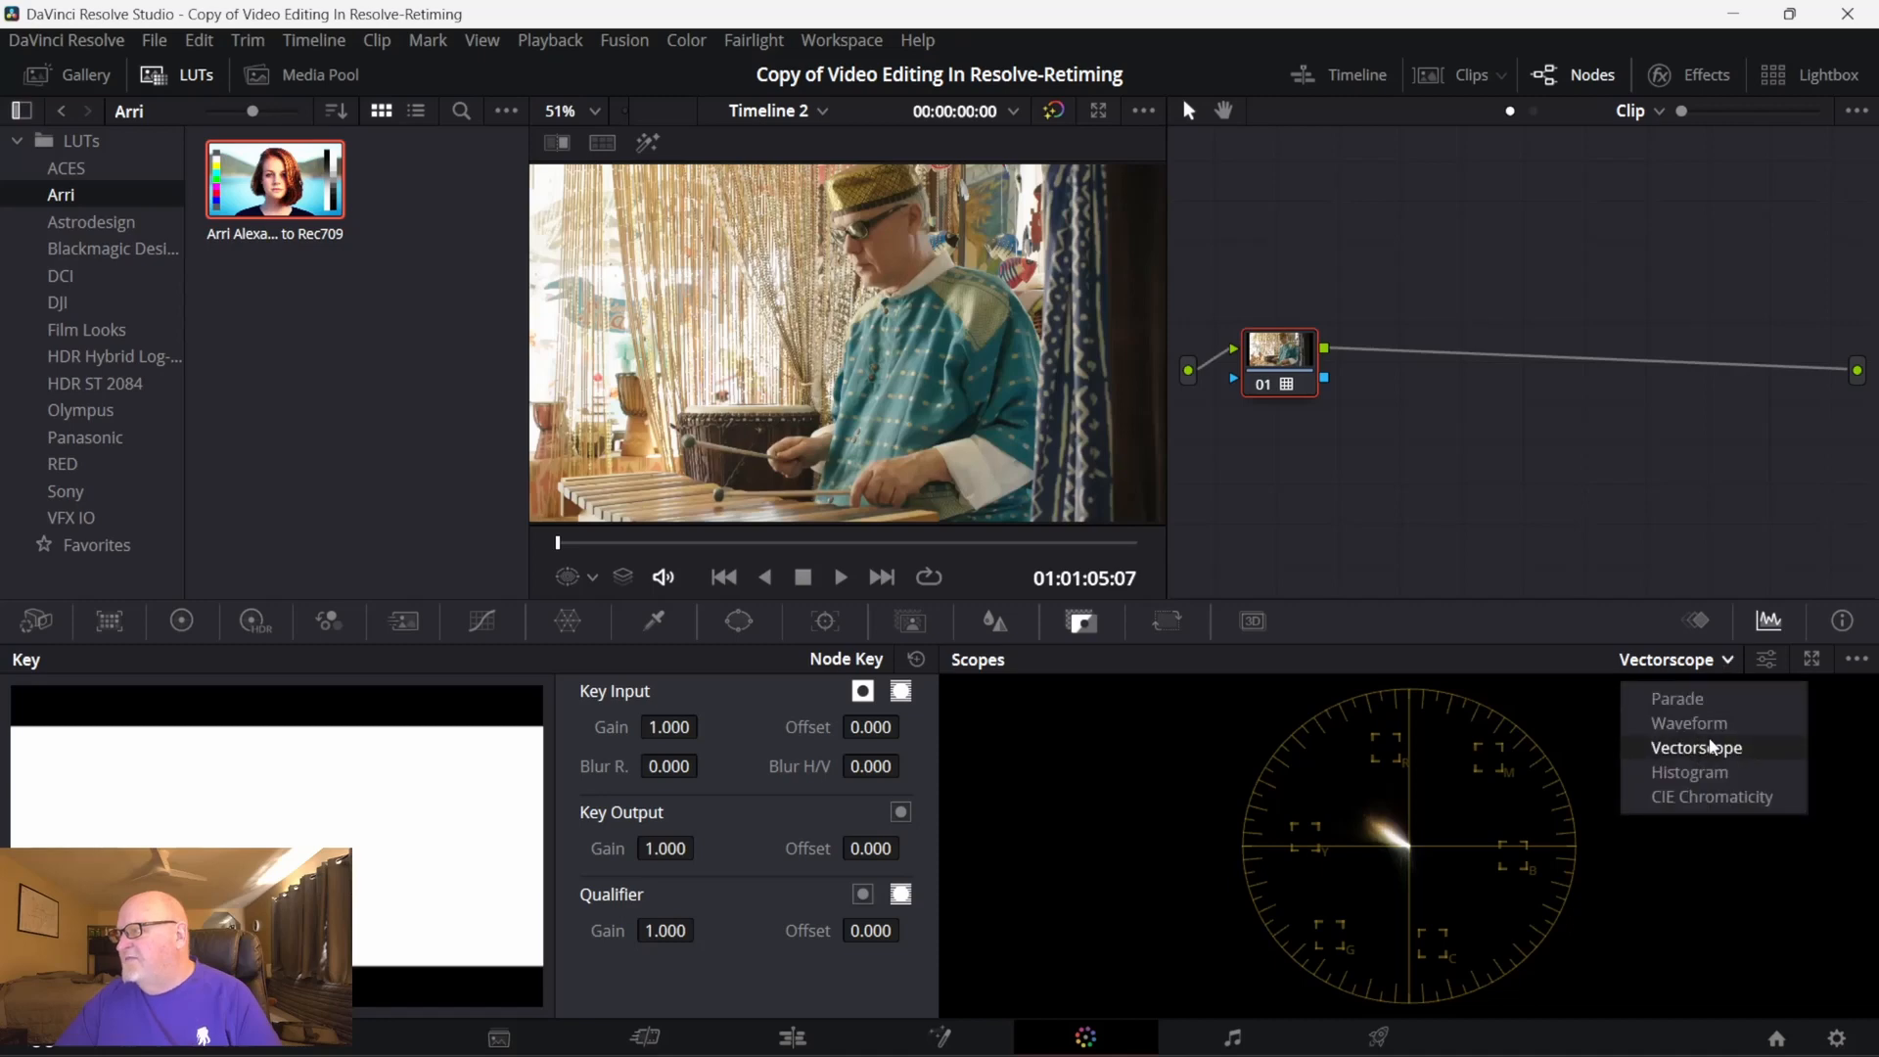
click(1710, 724)
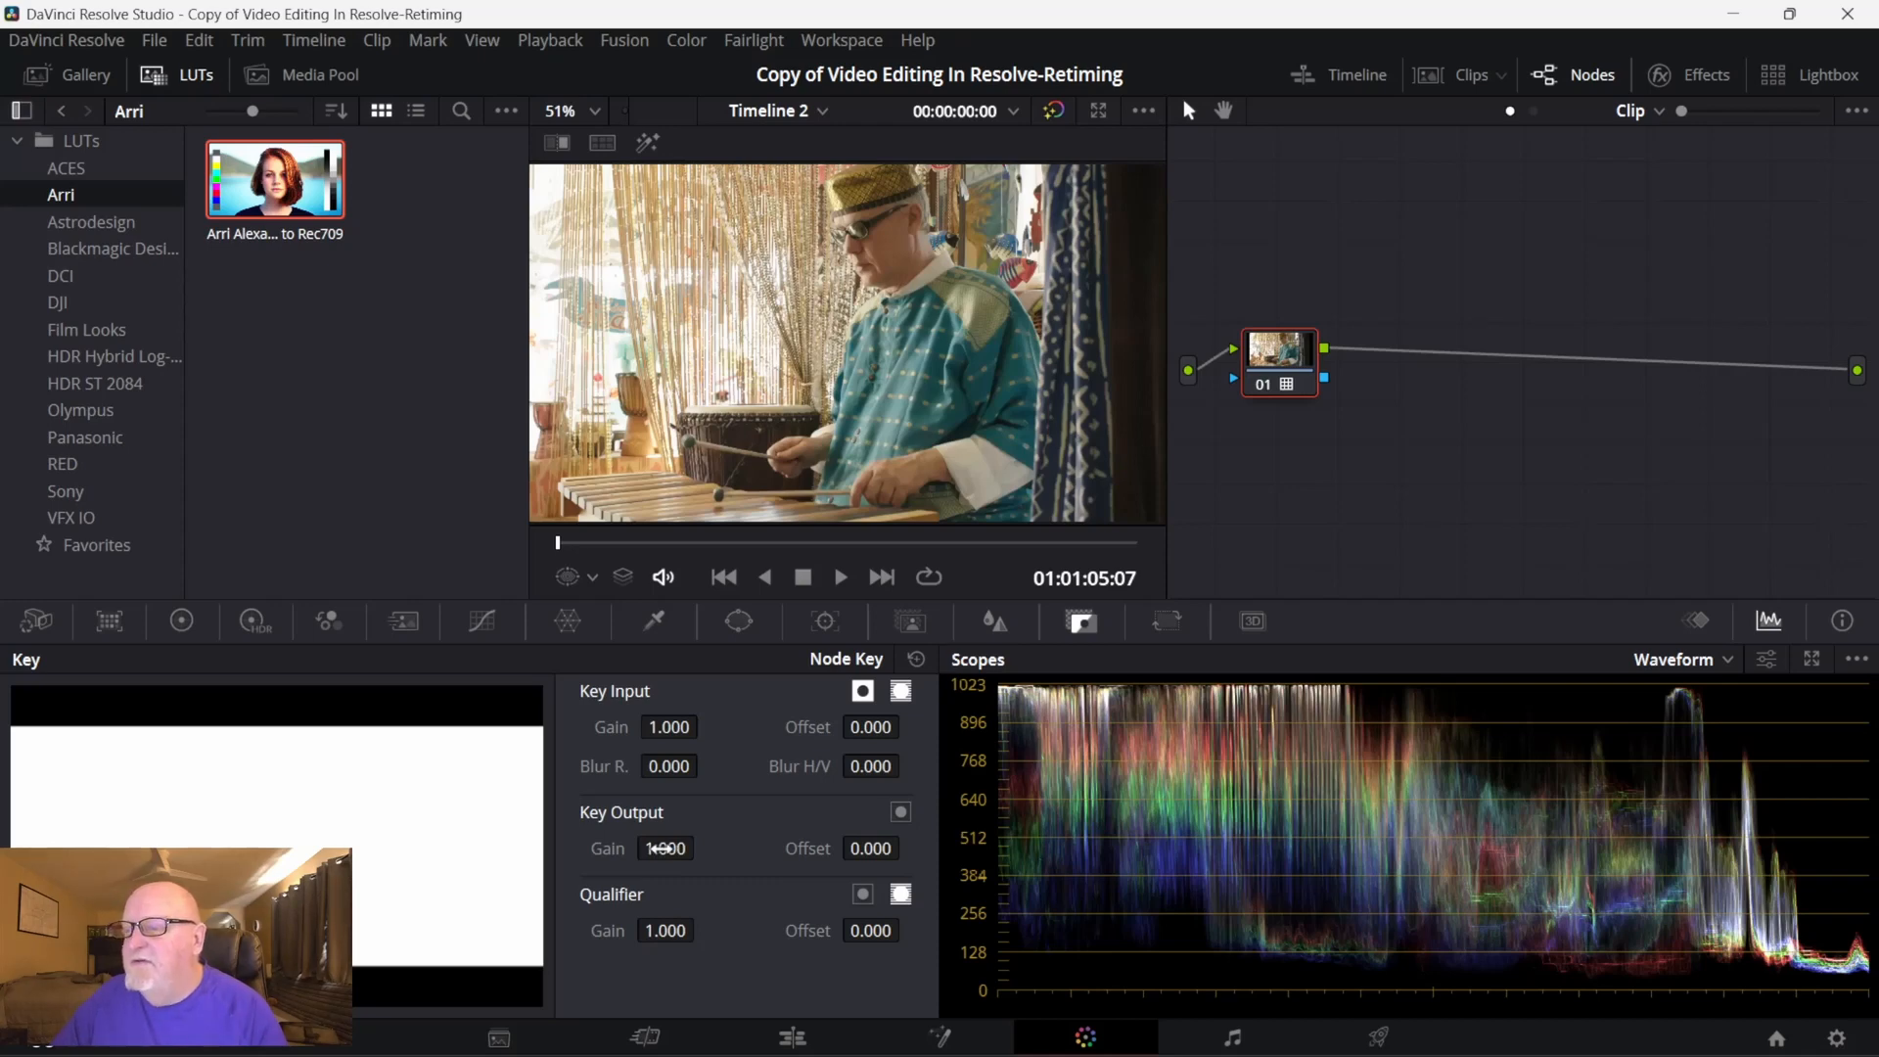
mouse_move(663, 848)
mouse_down()
mouse_move(582, 848)
mouse_move(701, 845)
mouse_move(660, 848)
mouse_up()
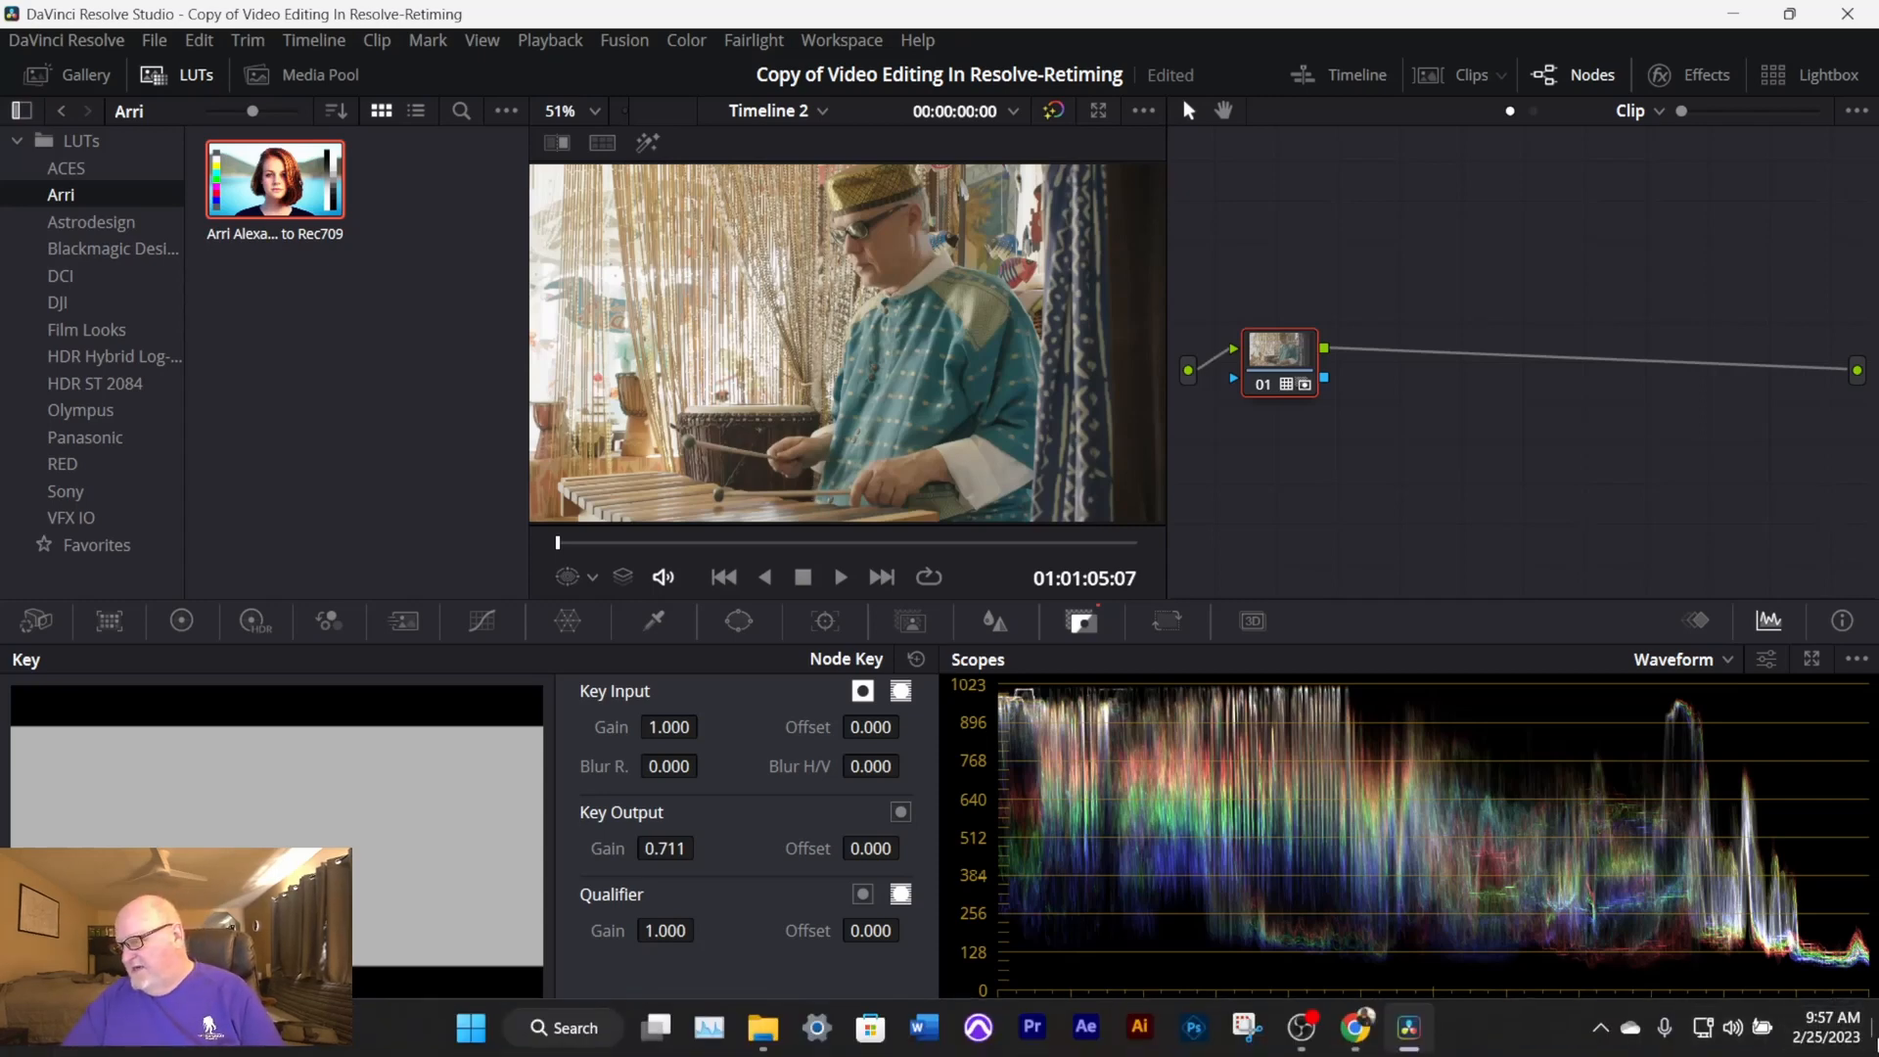
- Look at the Udemy course's lecture list in Chrome and return to DaVinci Resolve
click(1368, 1030)
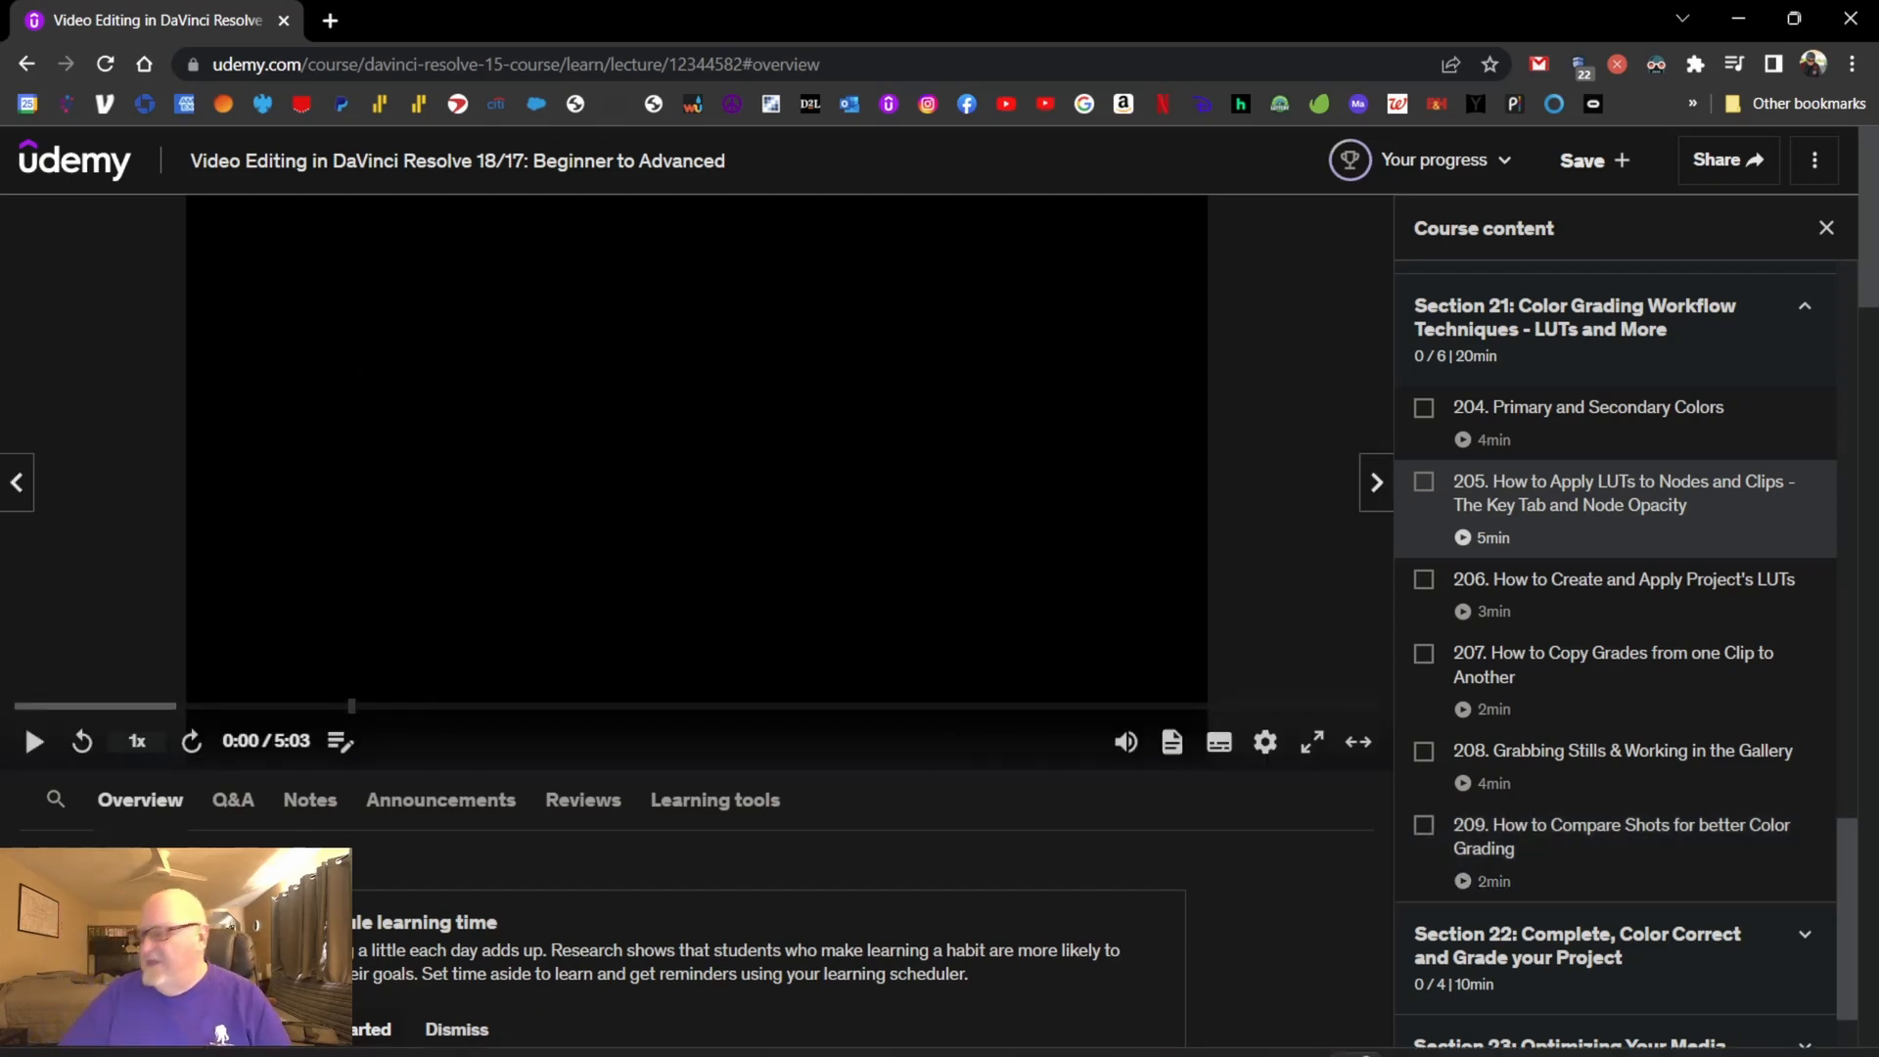
click(1419, 1028)
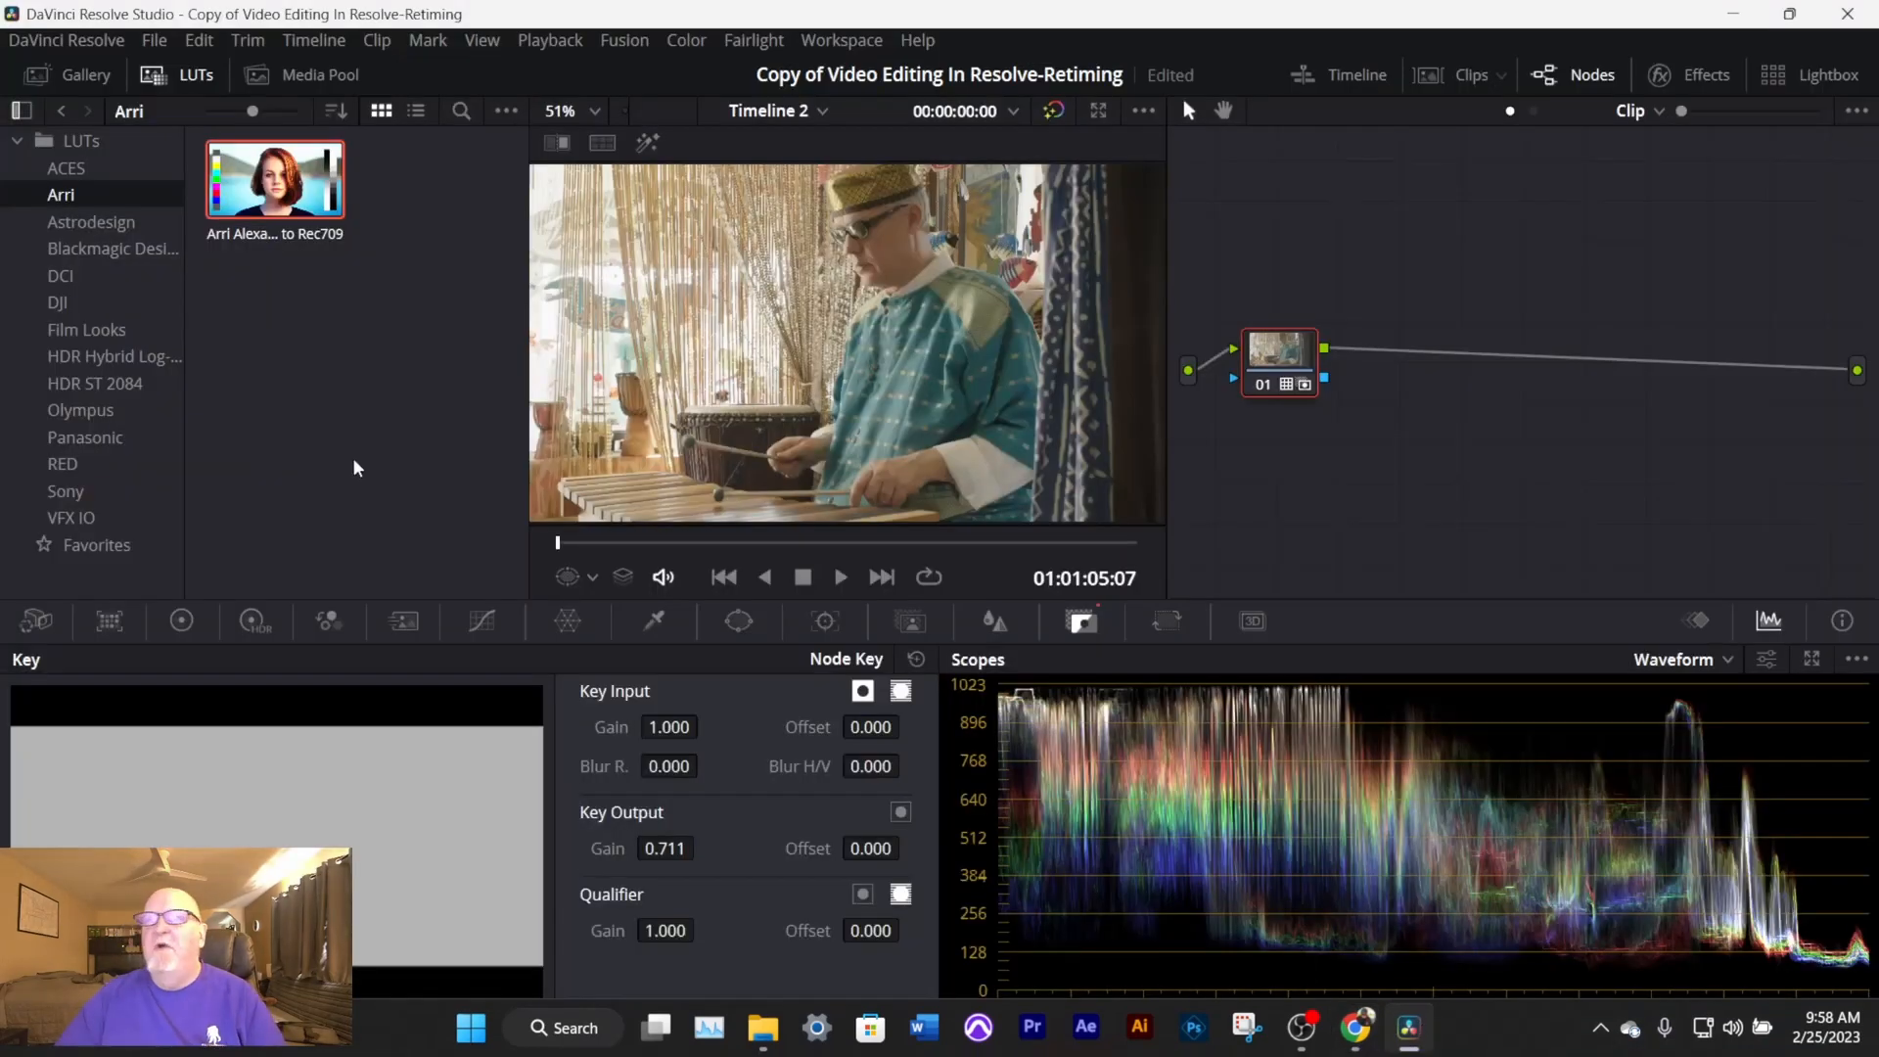
- Clear the LUT and key adjustment from clip 06 by resetting all its grades and nodes
click(686, 40)
mouse_move(715, 112)
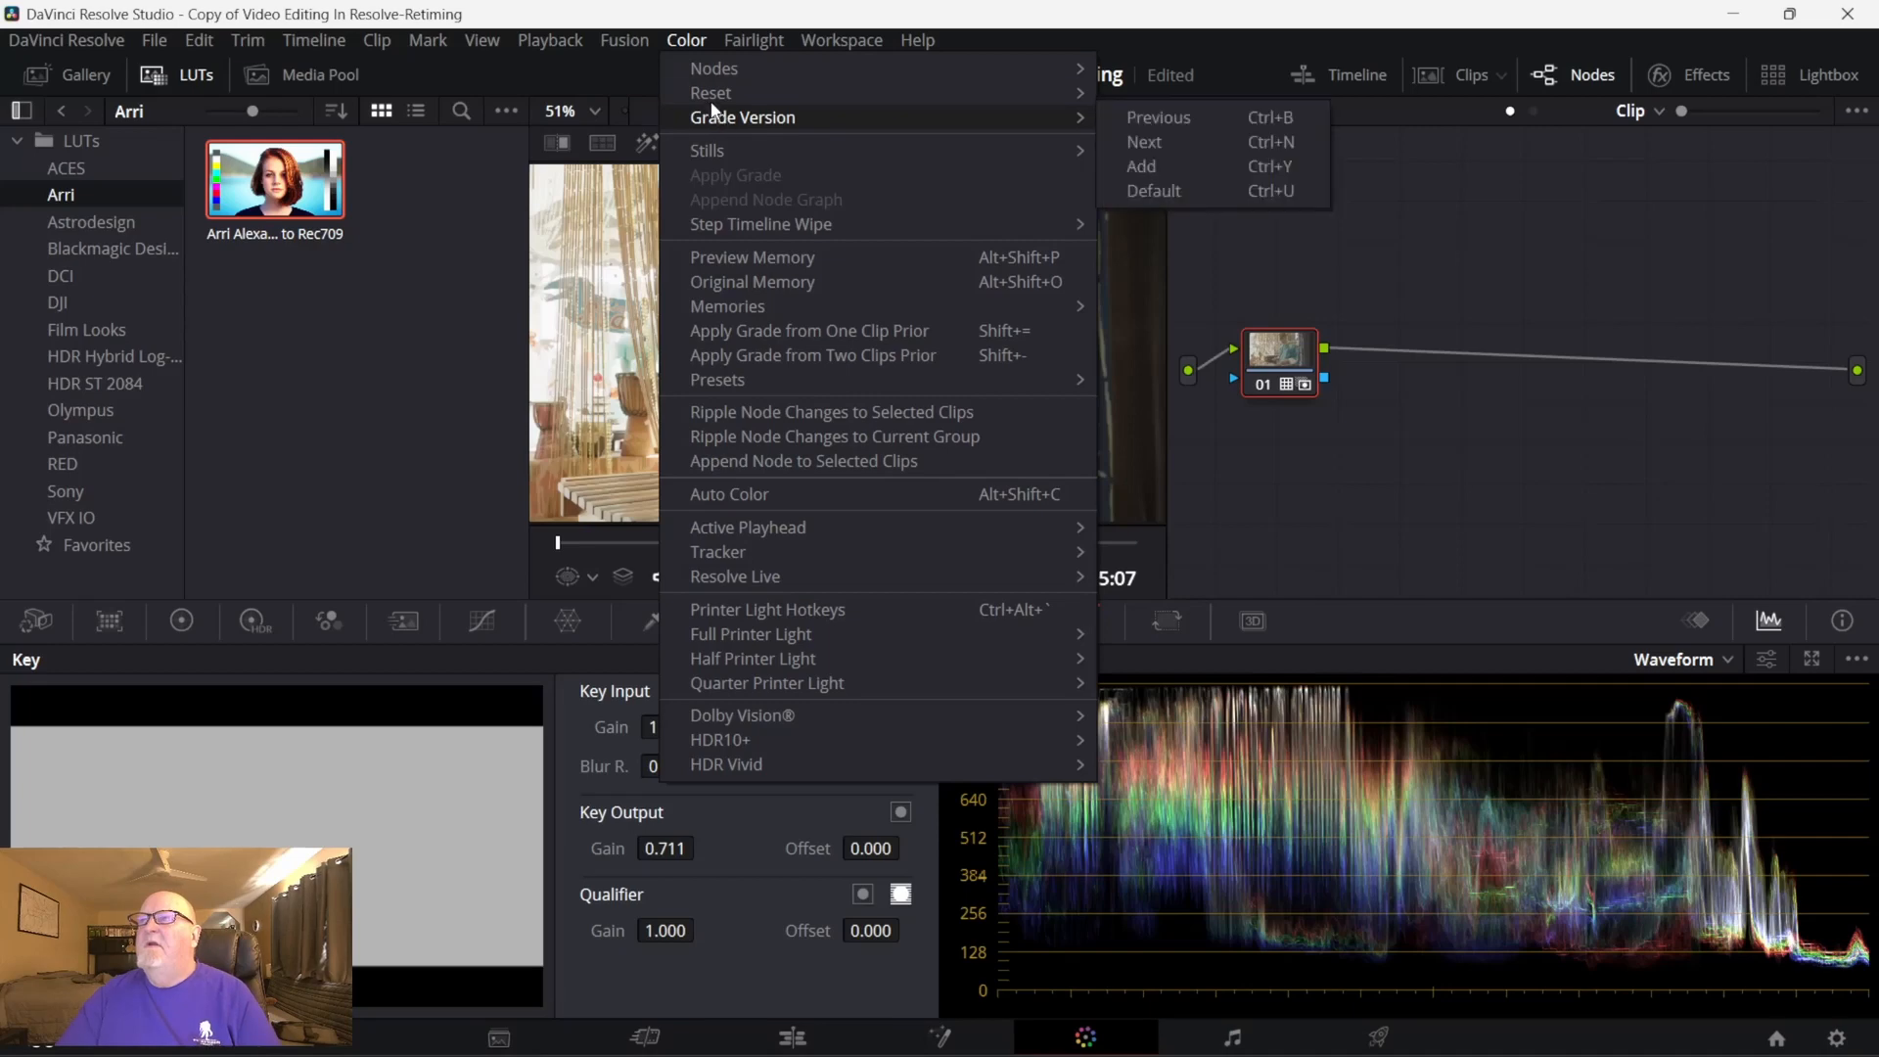
click(1195, 143)
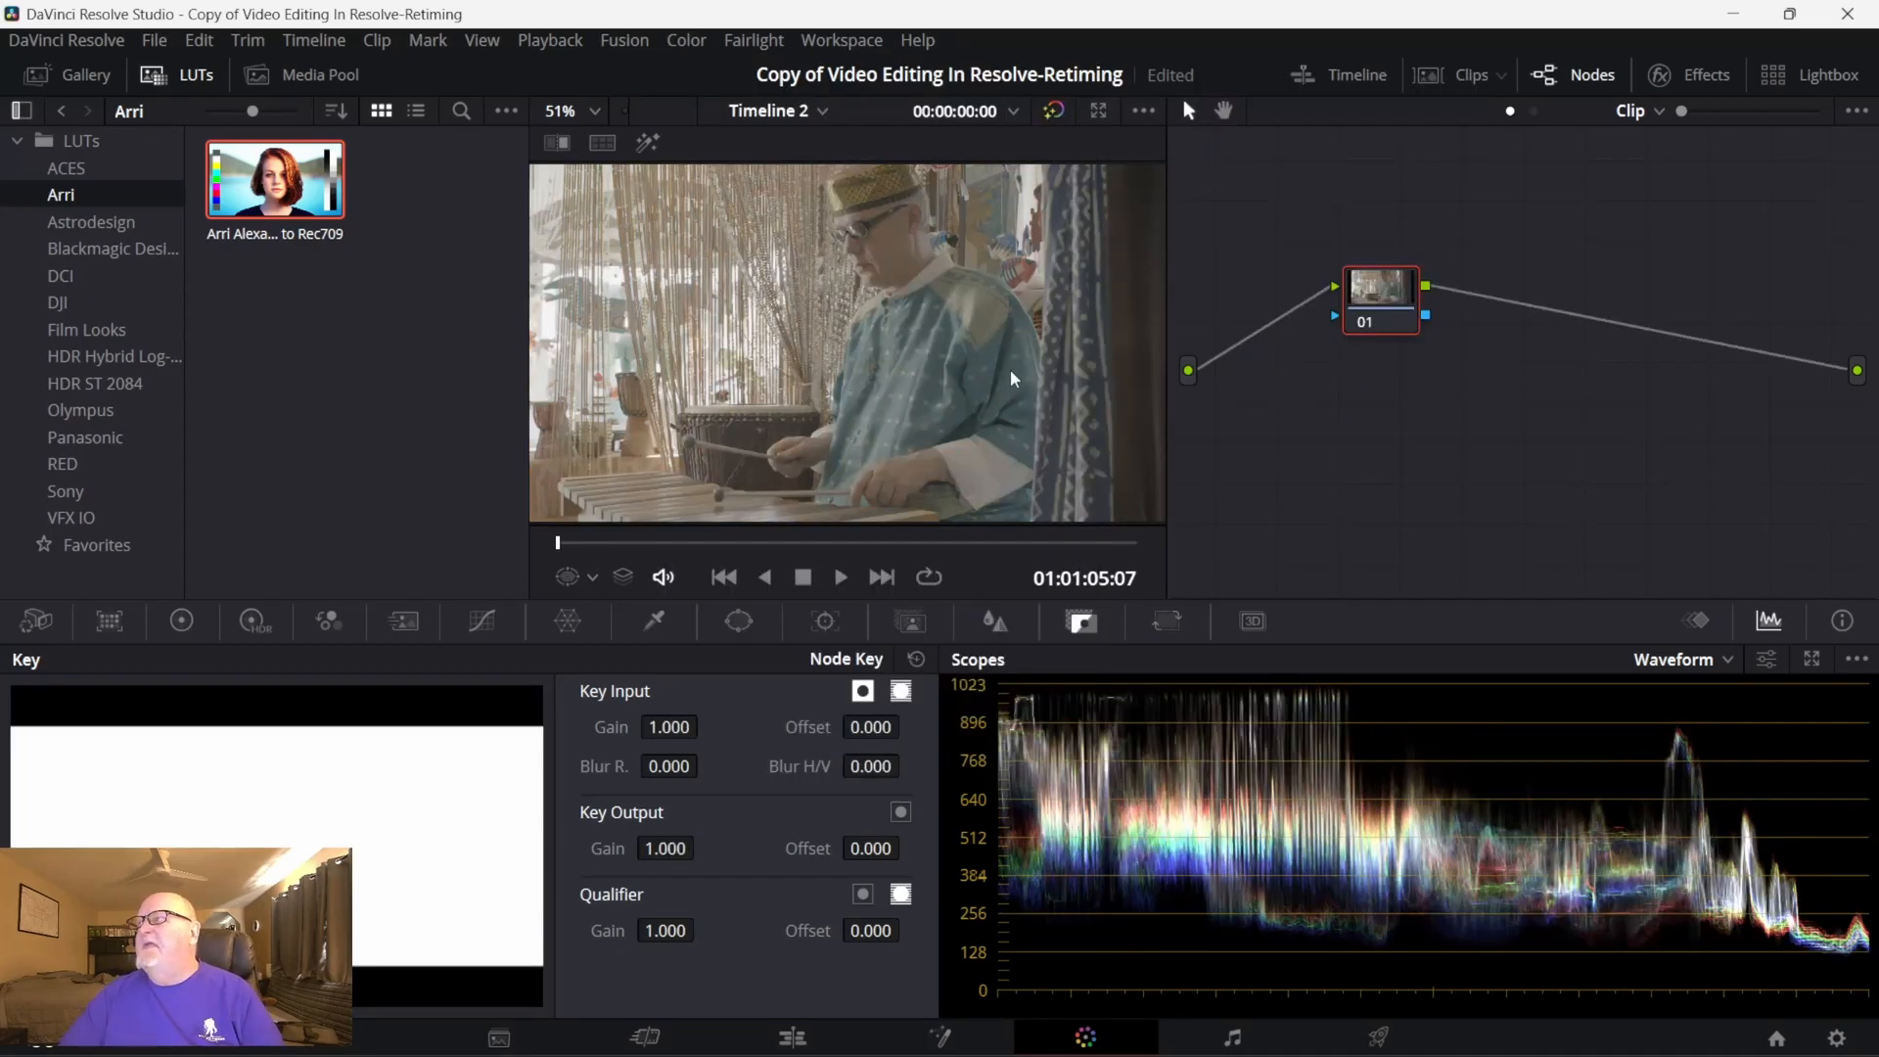
- Bring back the clip thumbnails and grab a still of the ungraded drummer frame into the Gallery
click(1429, 78)
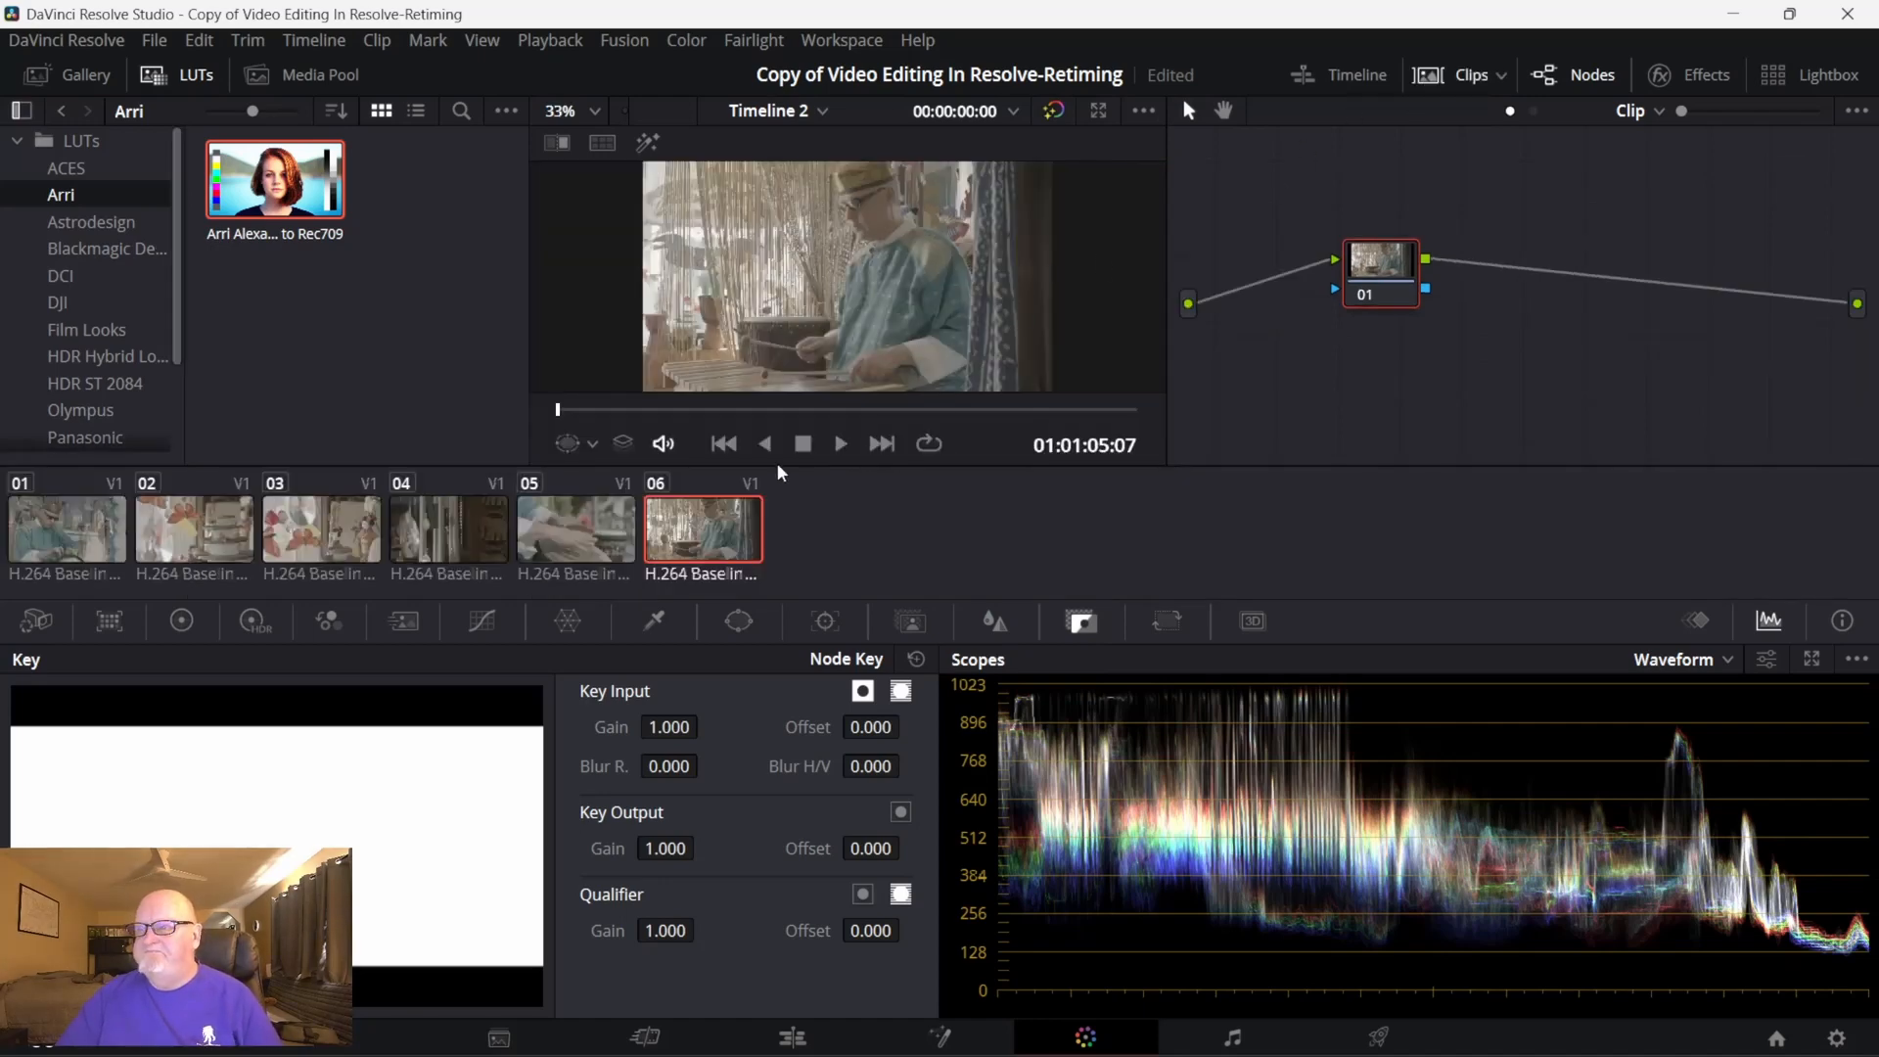
click(85, 84)
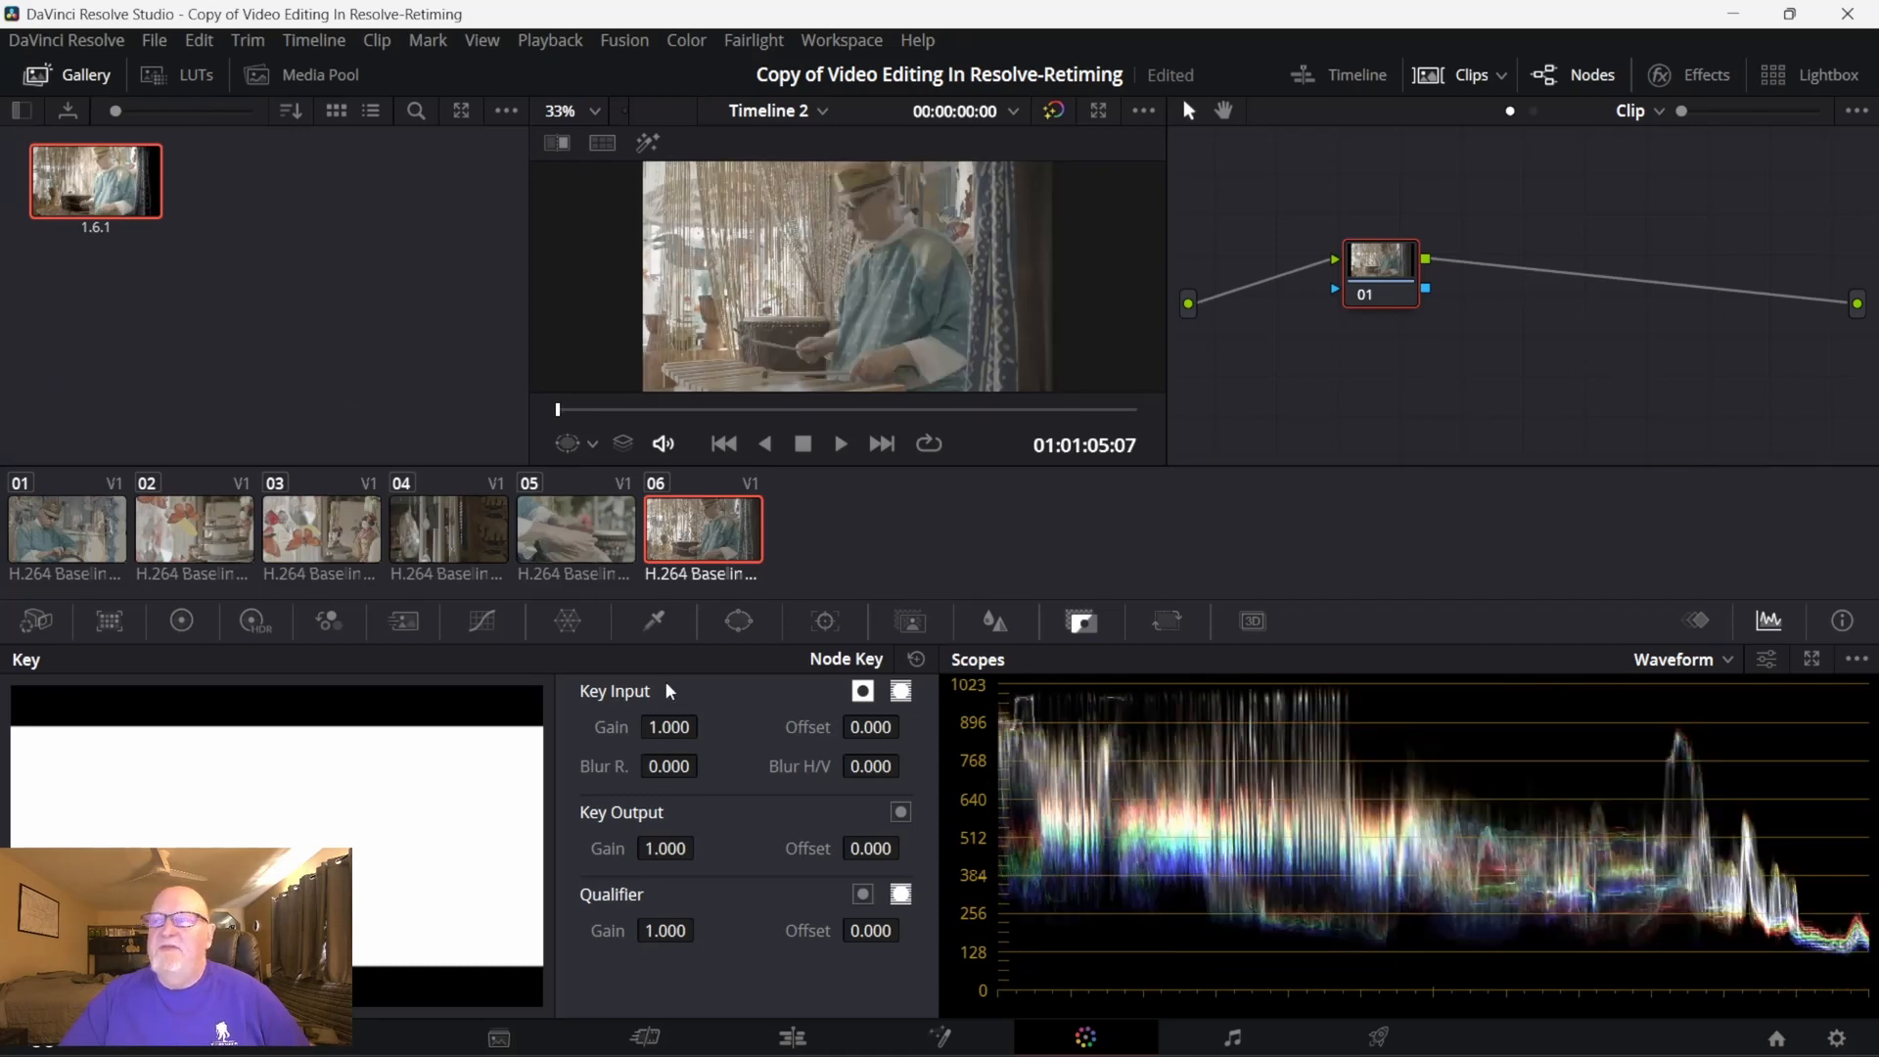
right_click(794, 272)
click(841, 290)
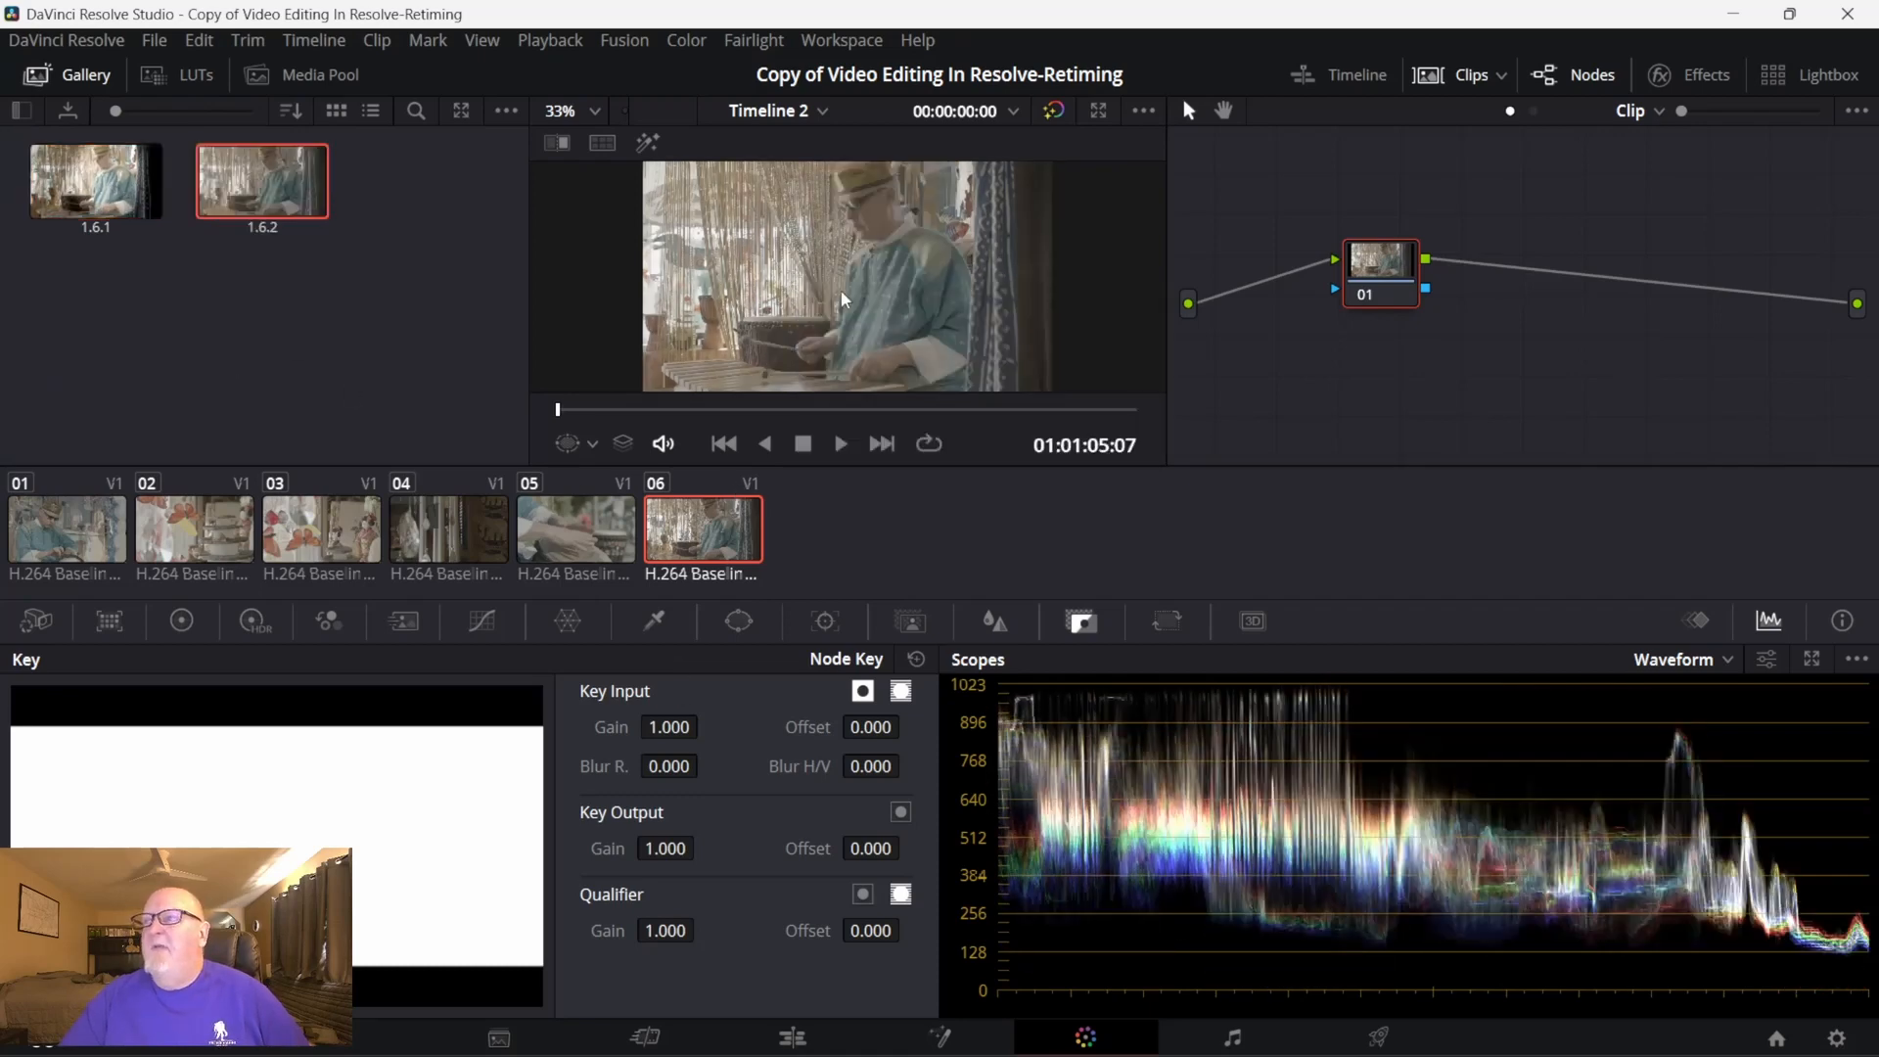
drag(296, 190, 76, 298)
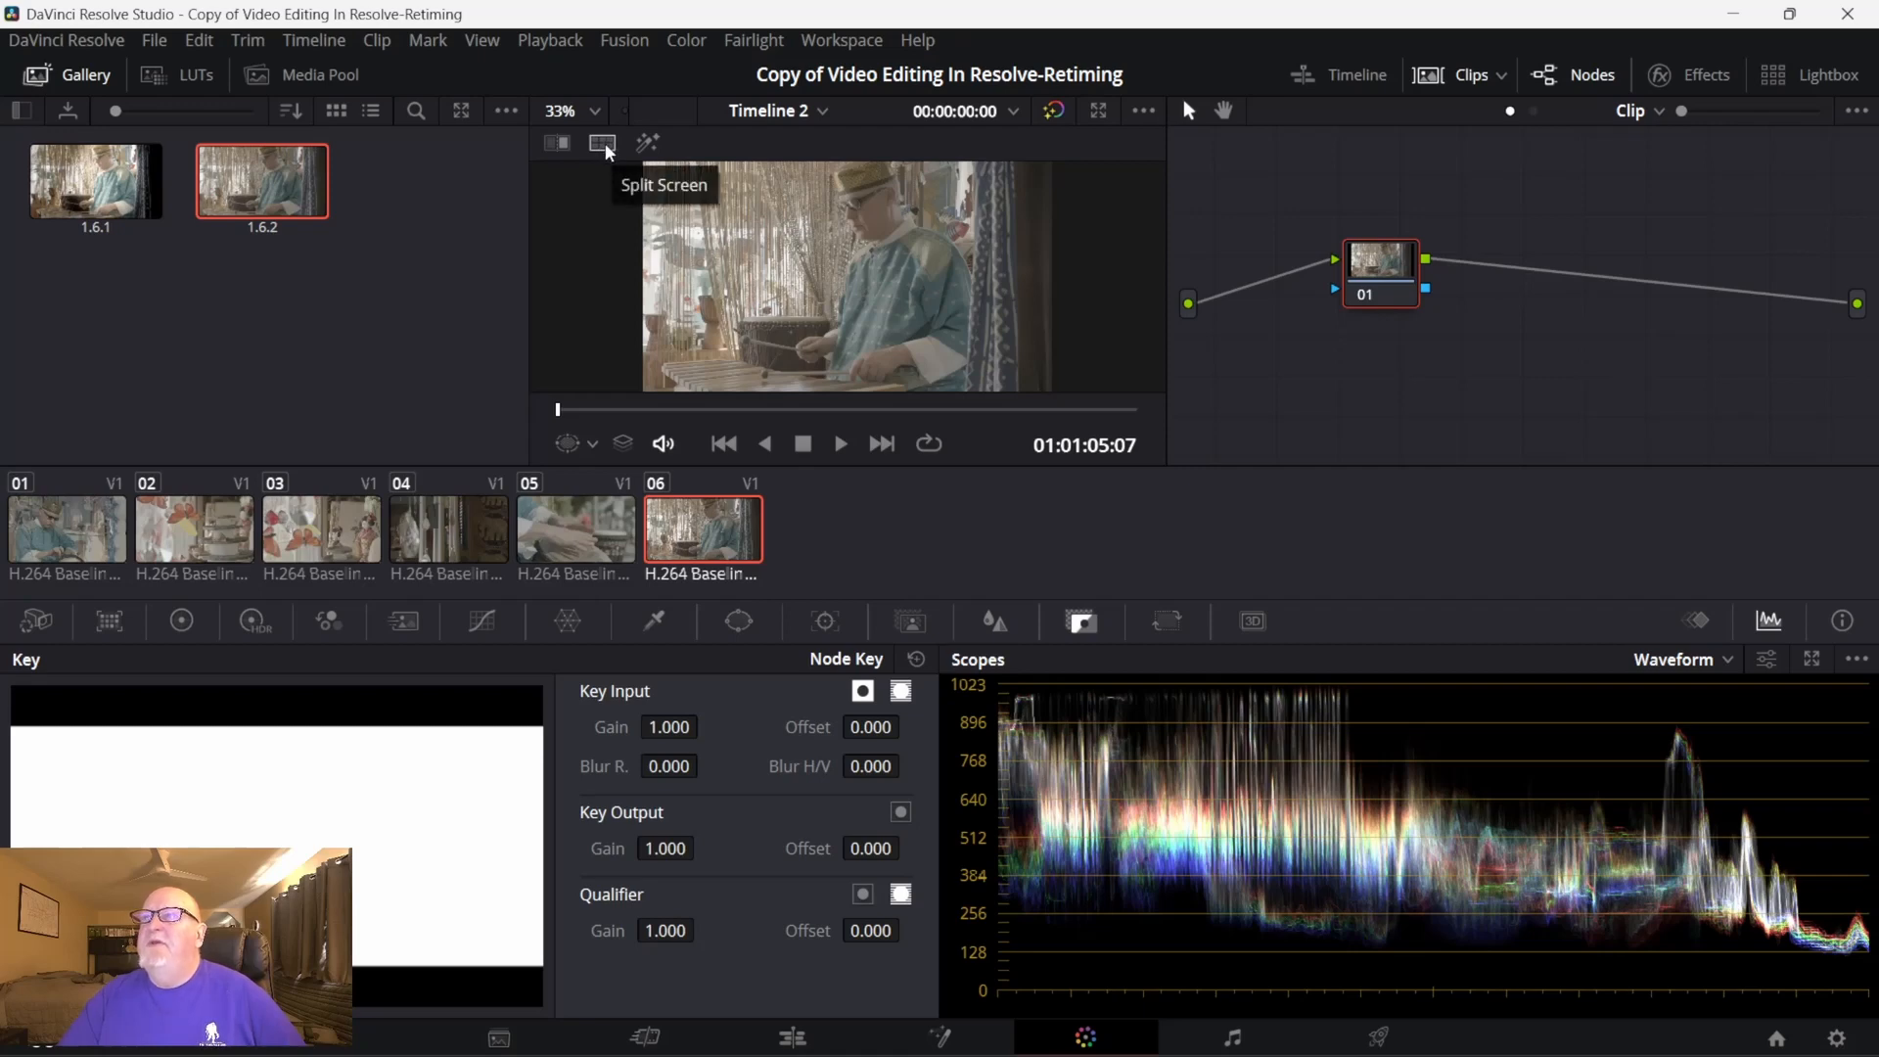
- Hide the clip thumbnails and turn on the viewer's split screen, trying its Selected Clips and Current Group modes
click(1467, 74)
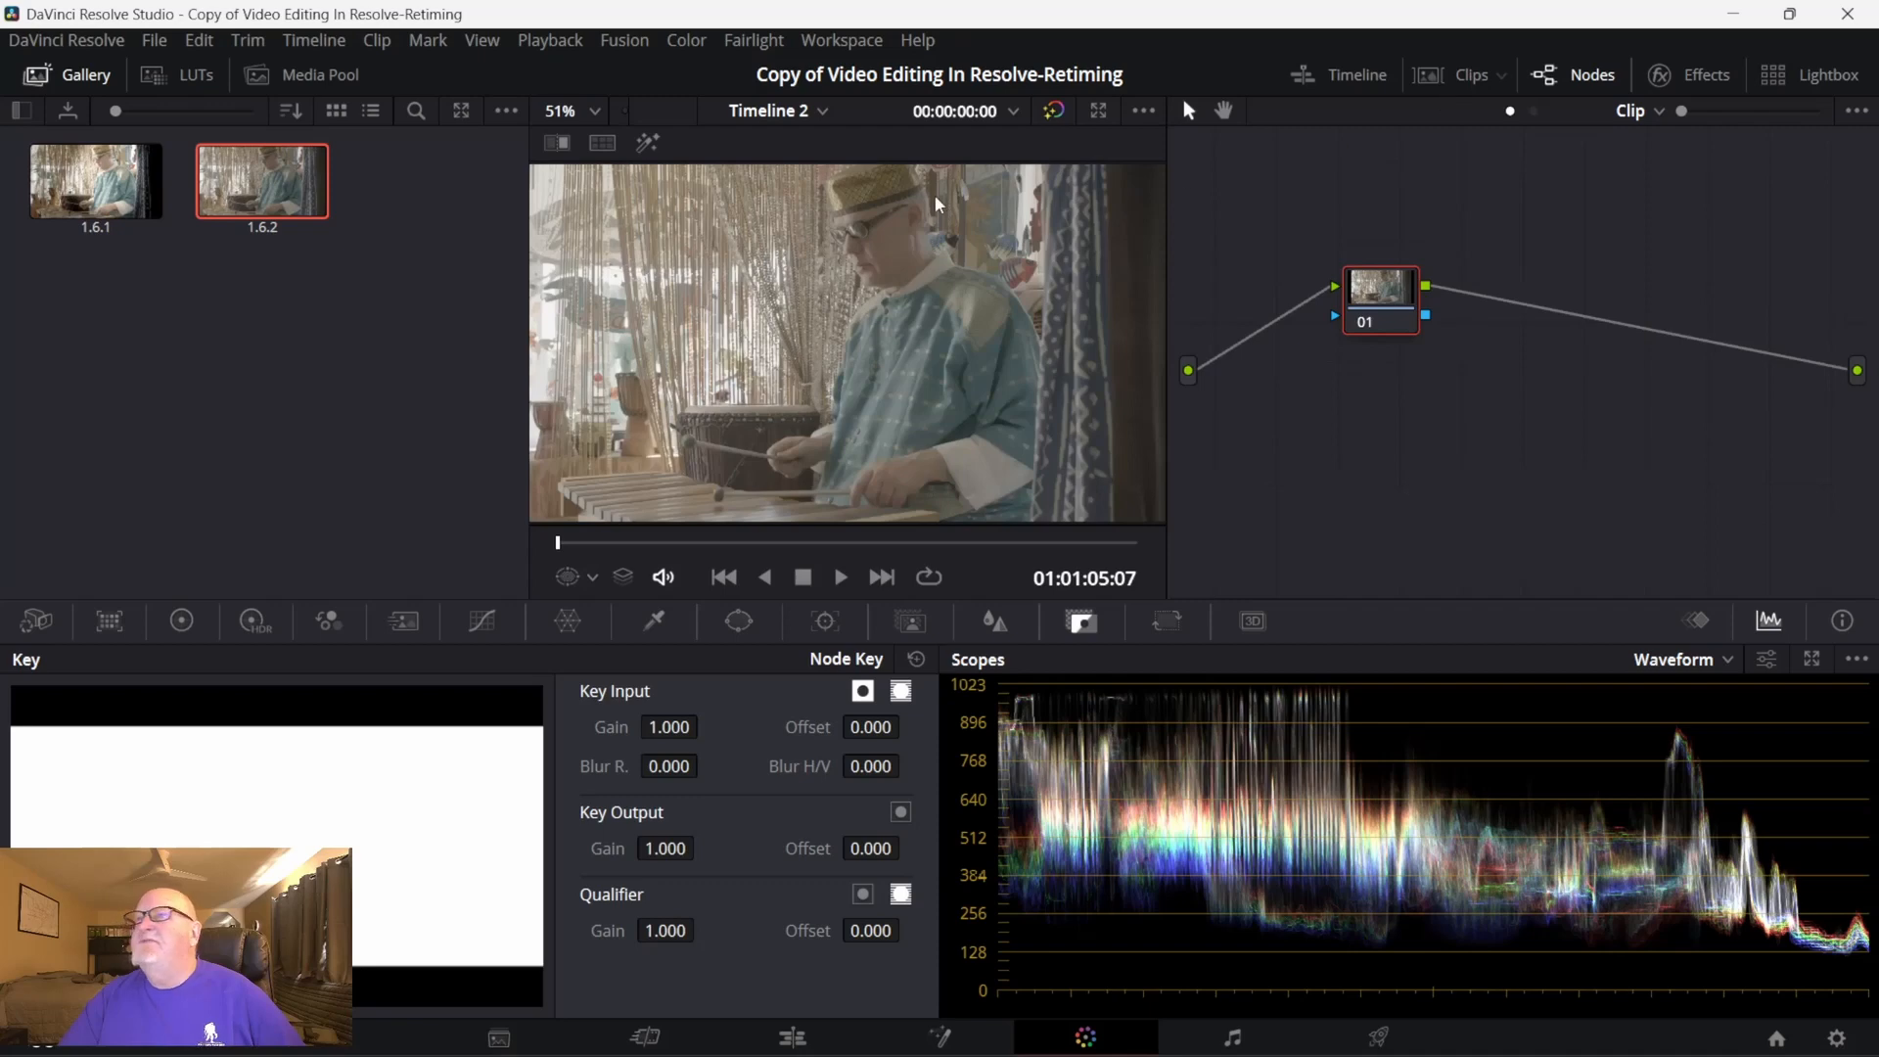
click(598, 143)
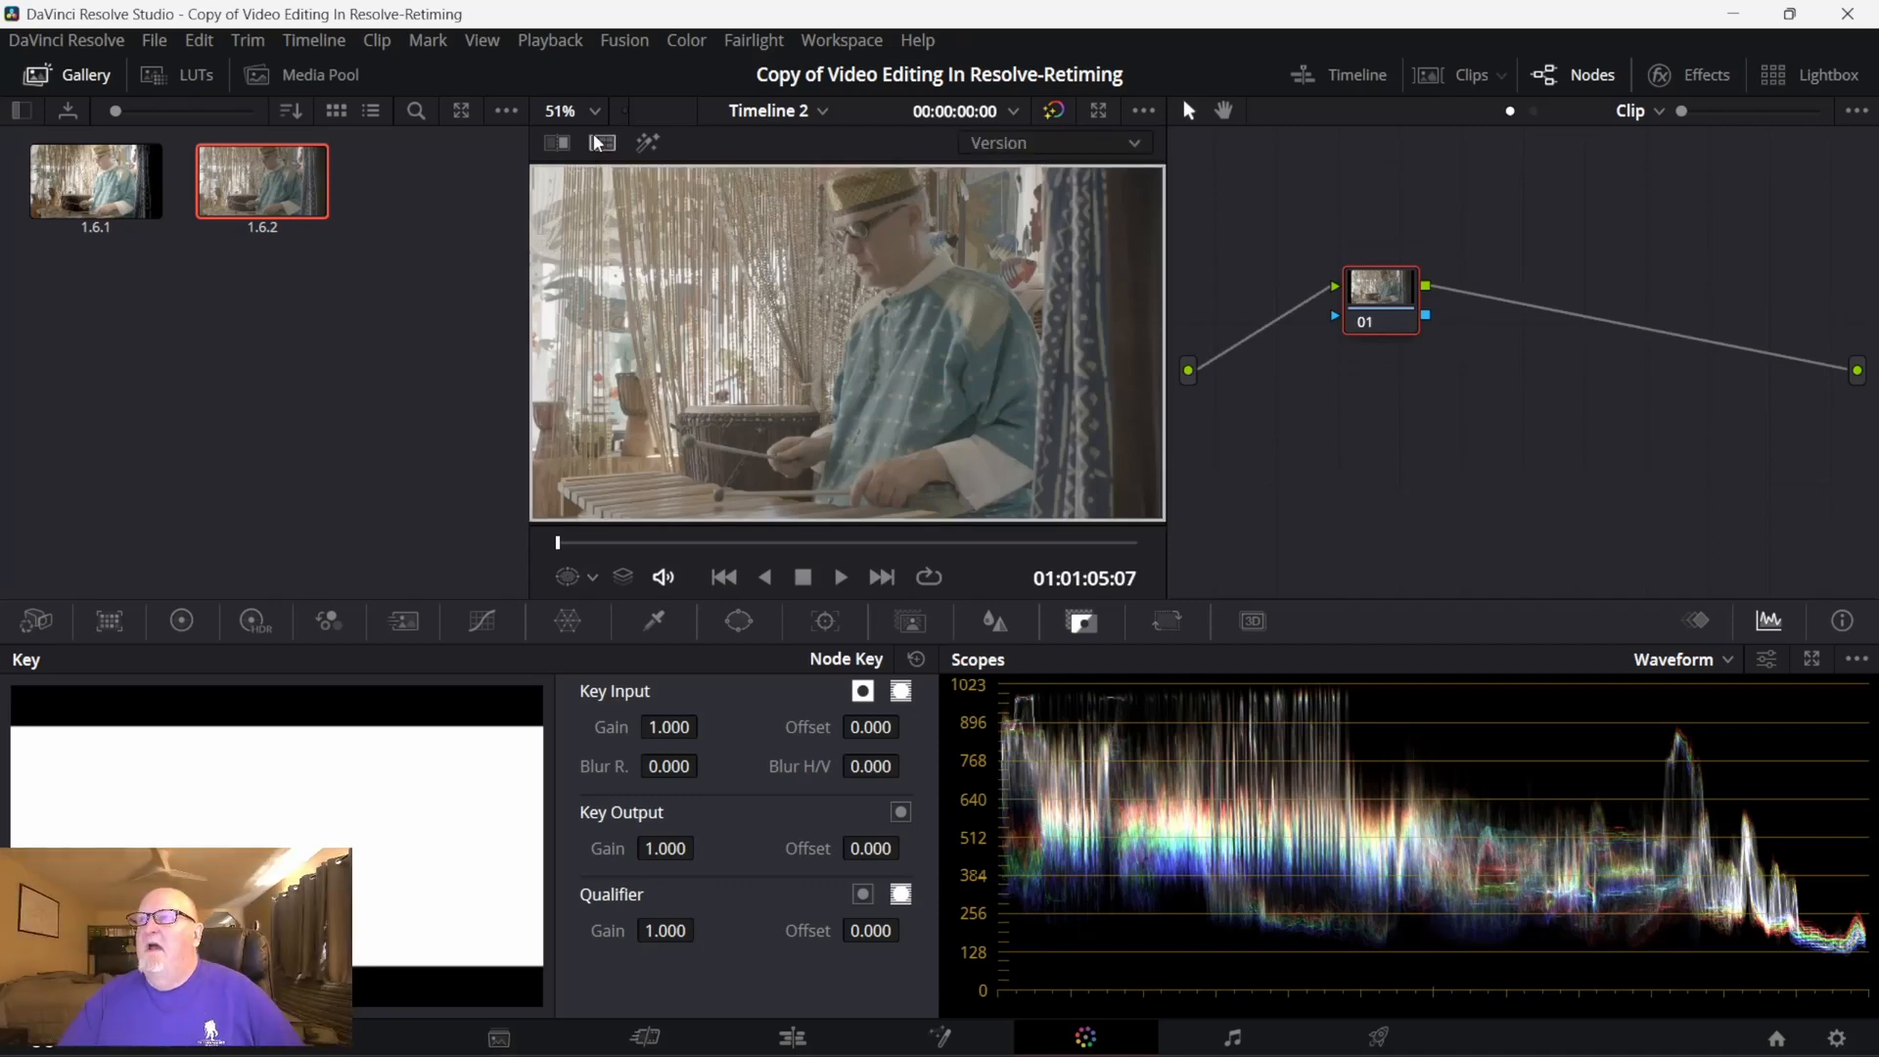
click(600, 144)
click(600, 145)
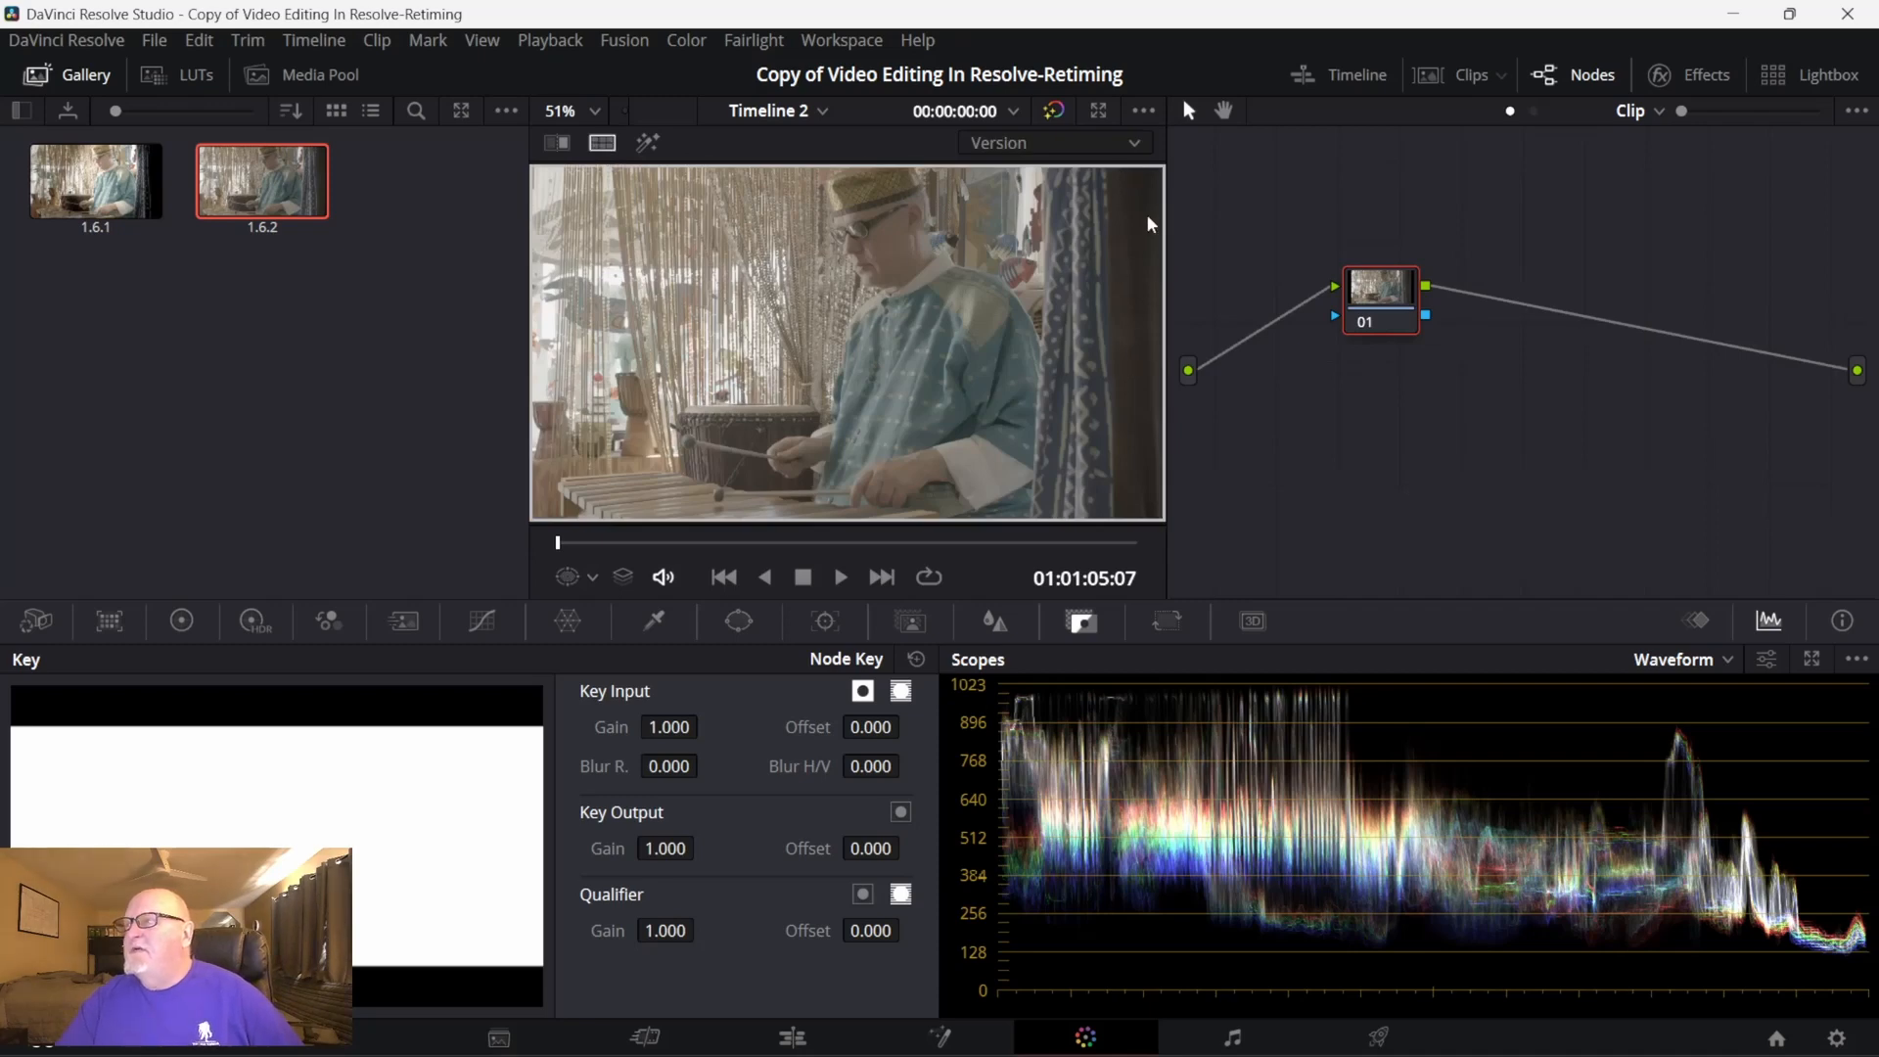
click(1131, 139)
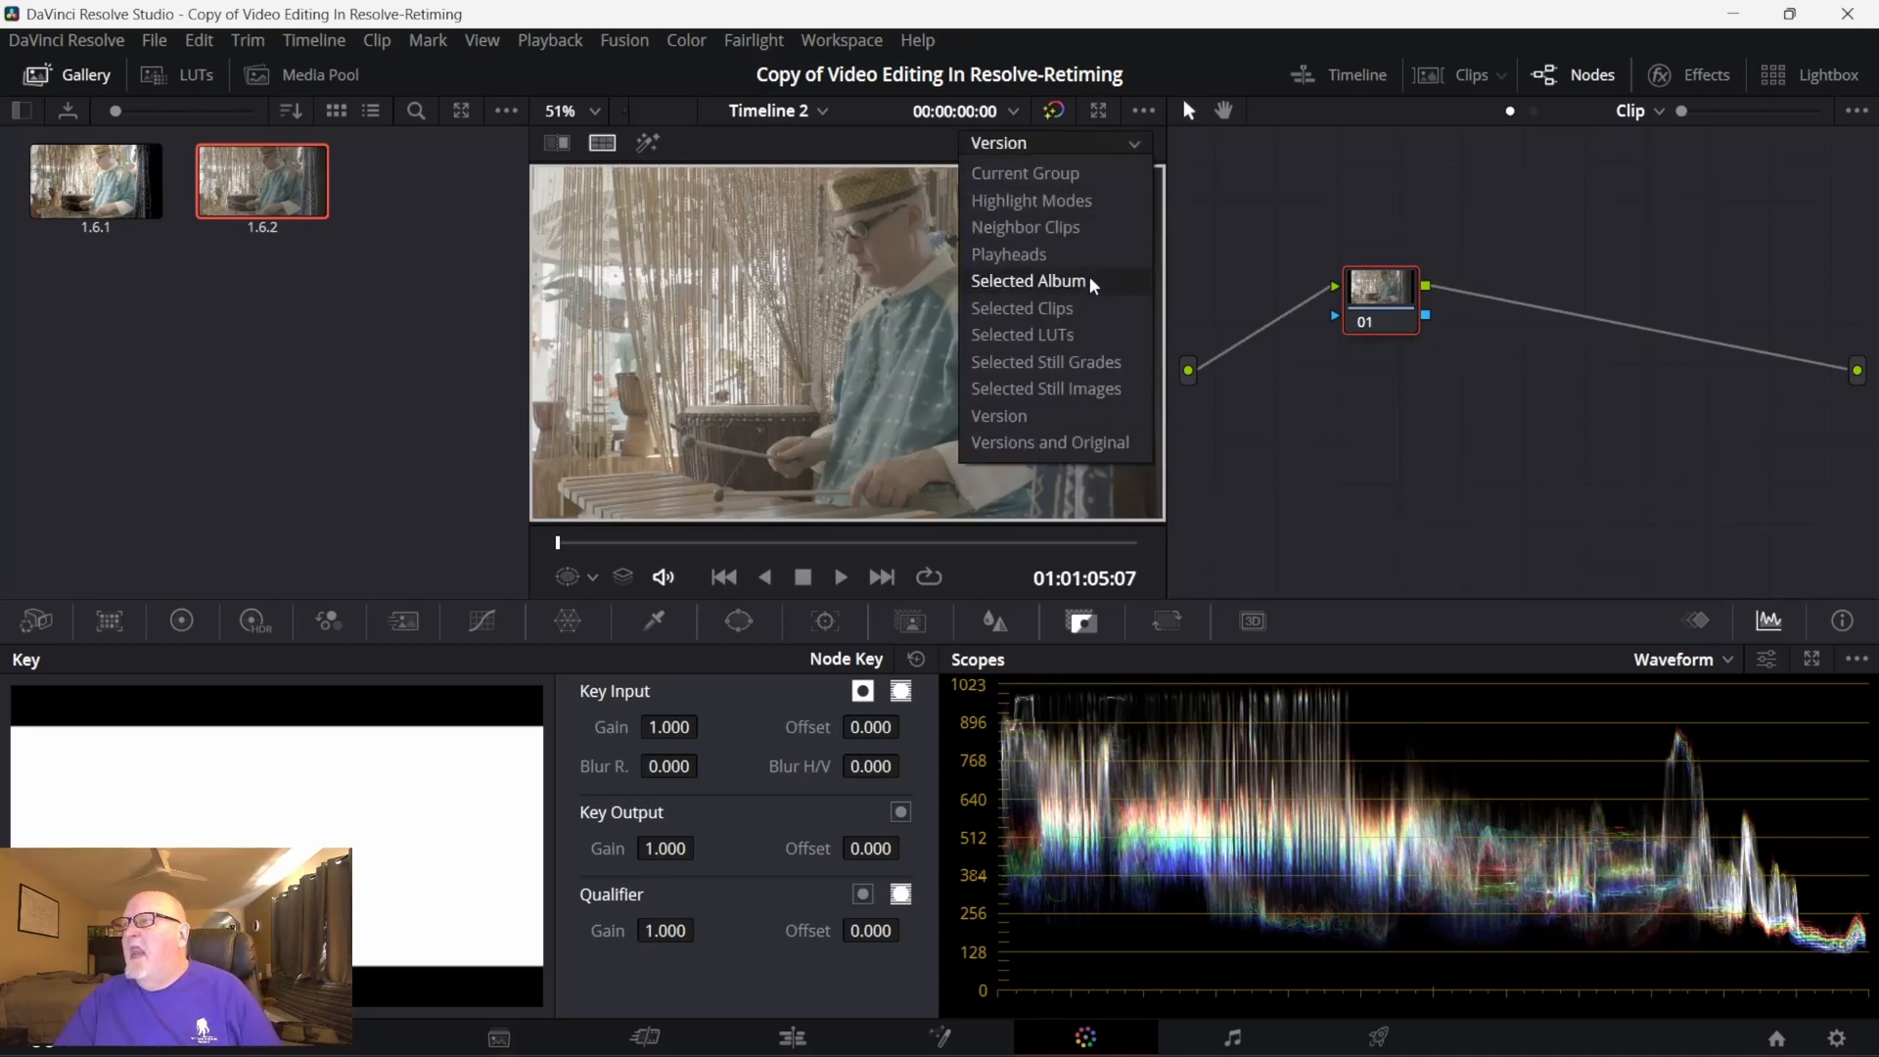
click(1093, 310)
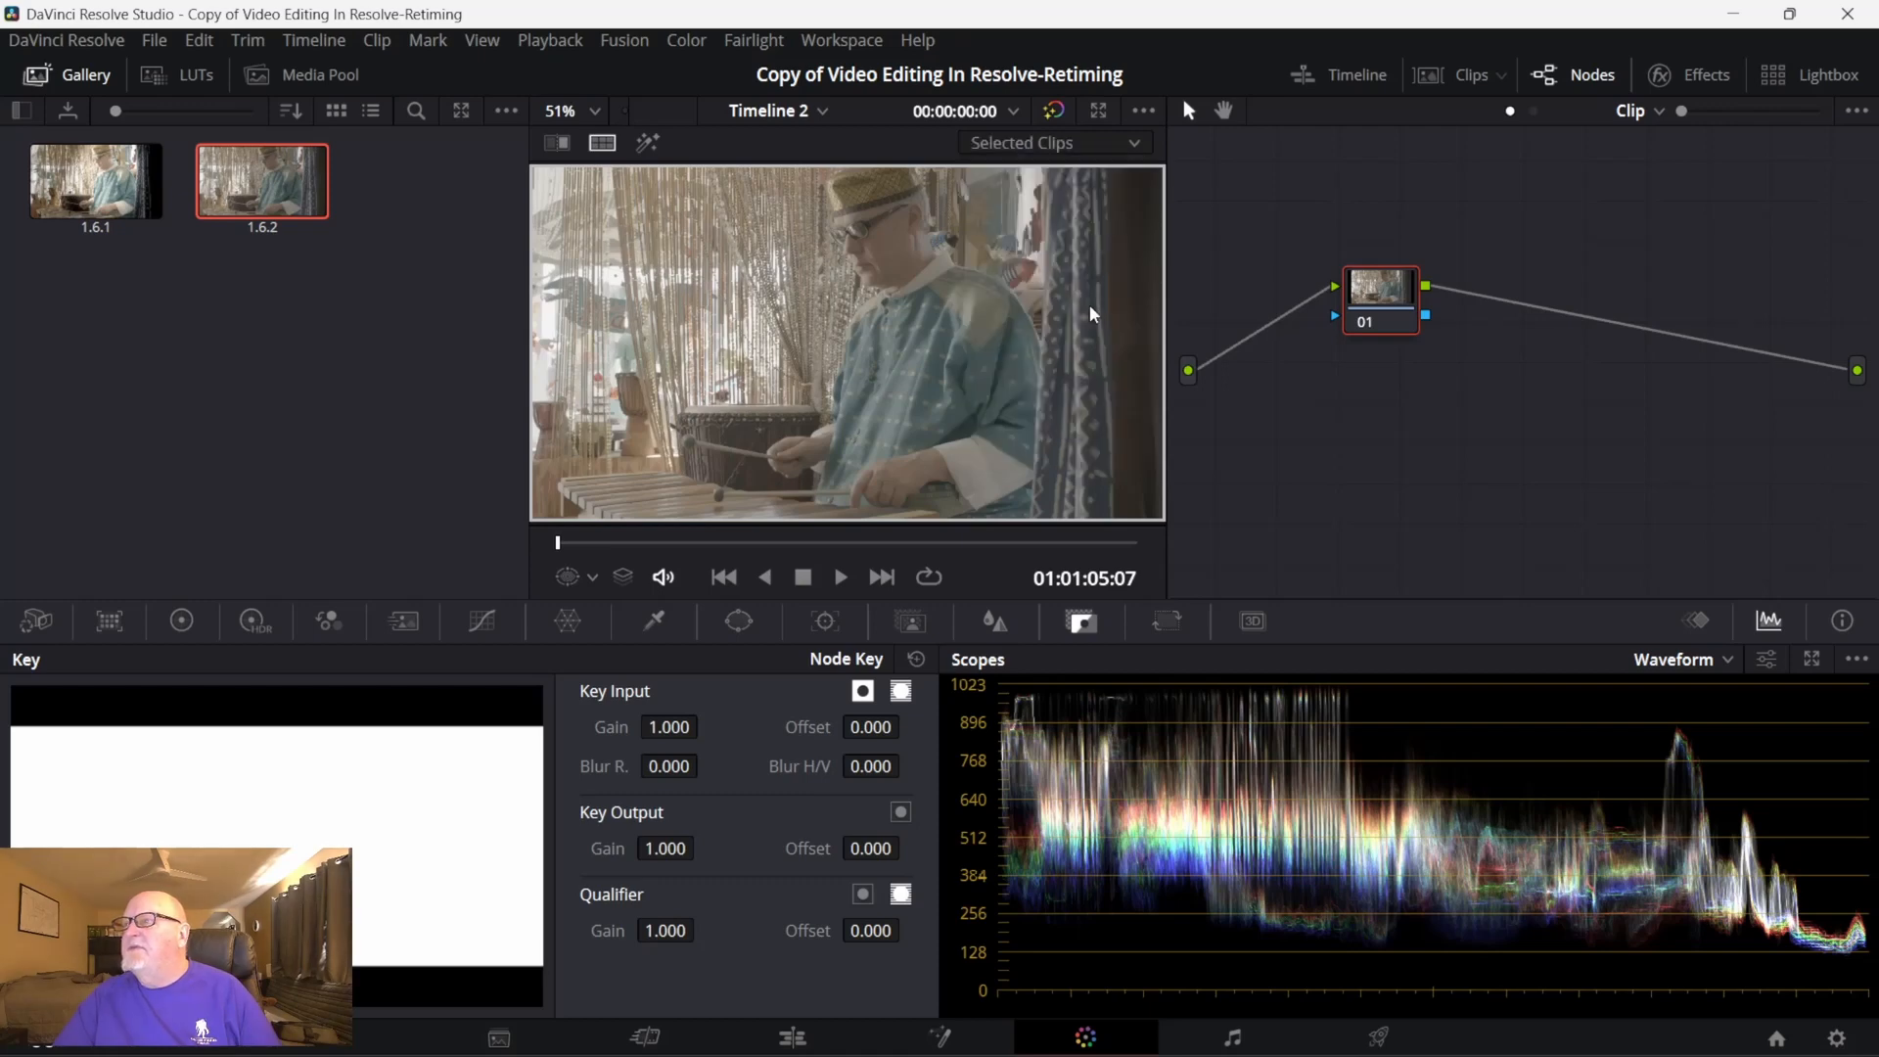
click(1133, 147)
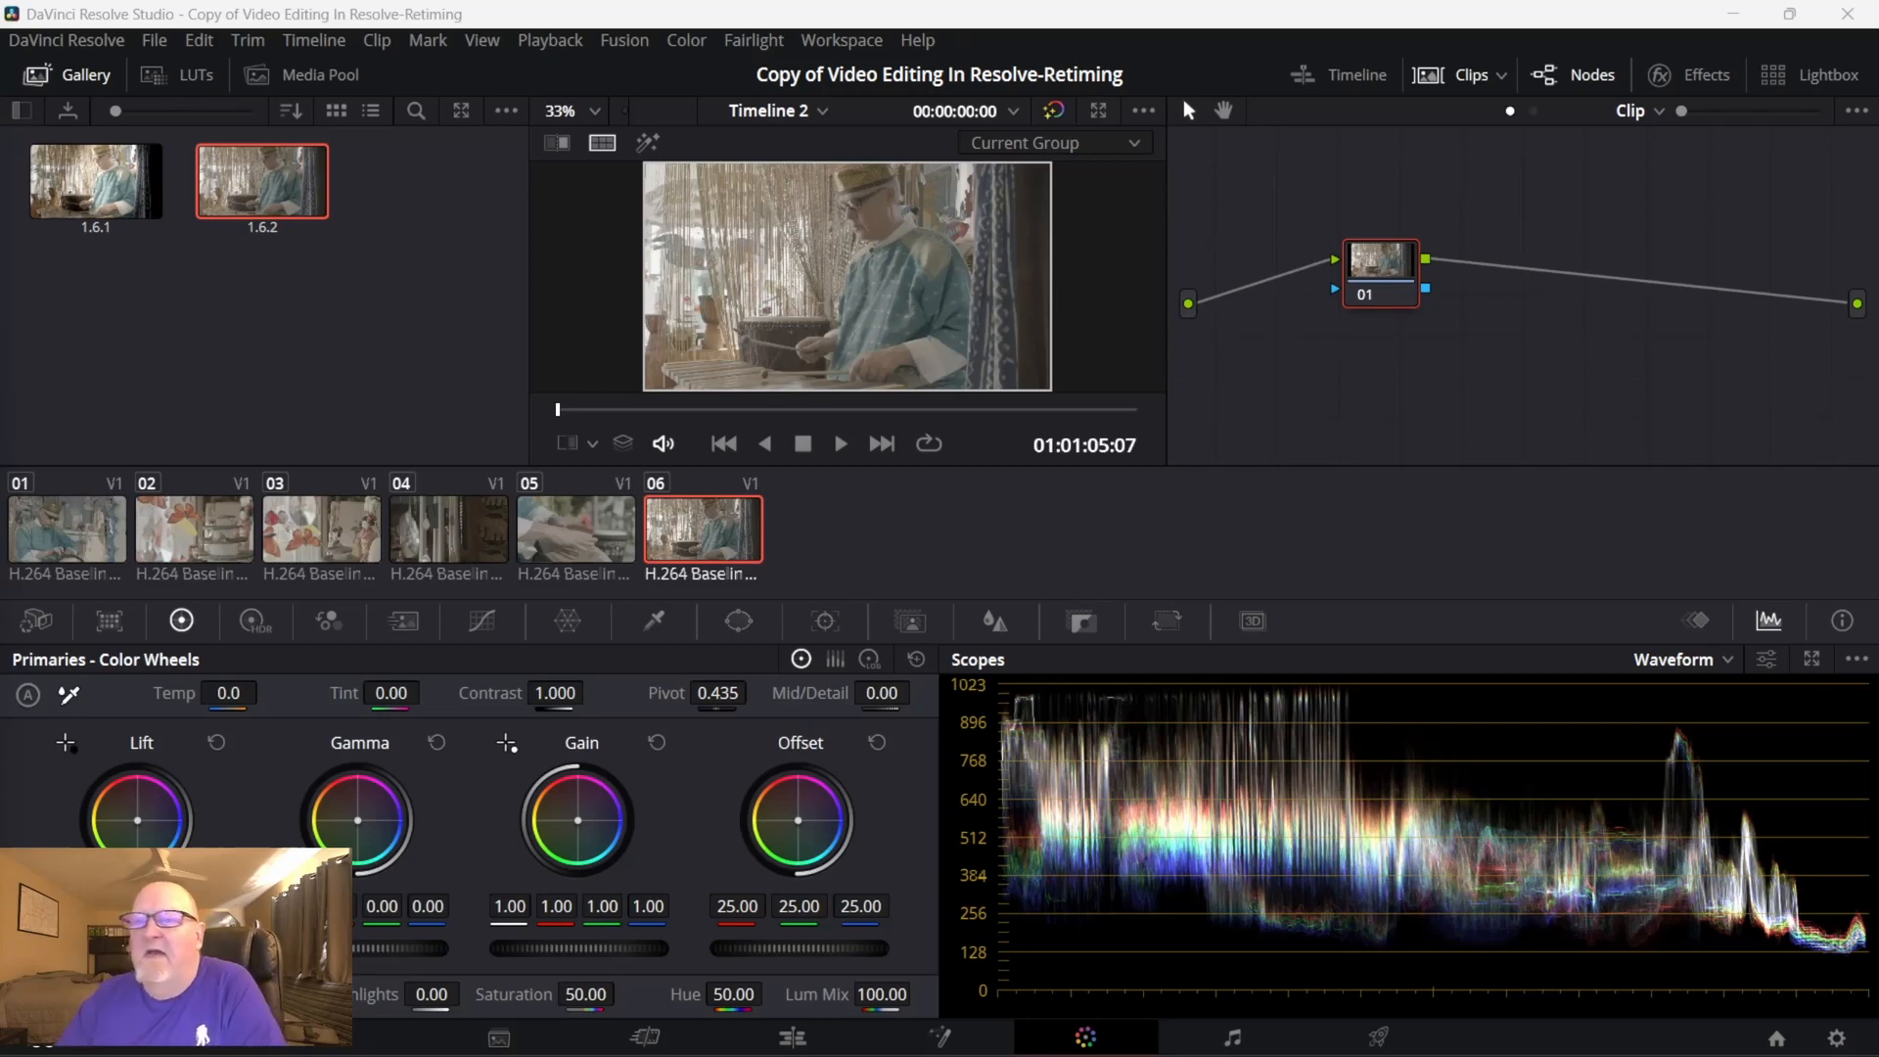
- Add clip 01 to a new group named Group 2
right_click(231, 529)
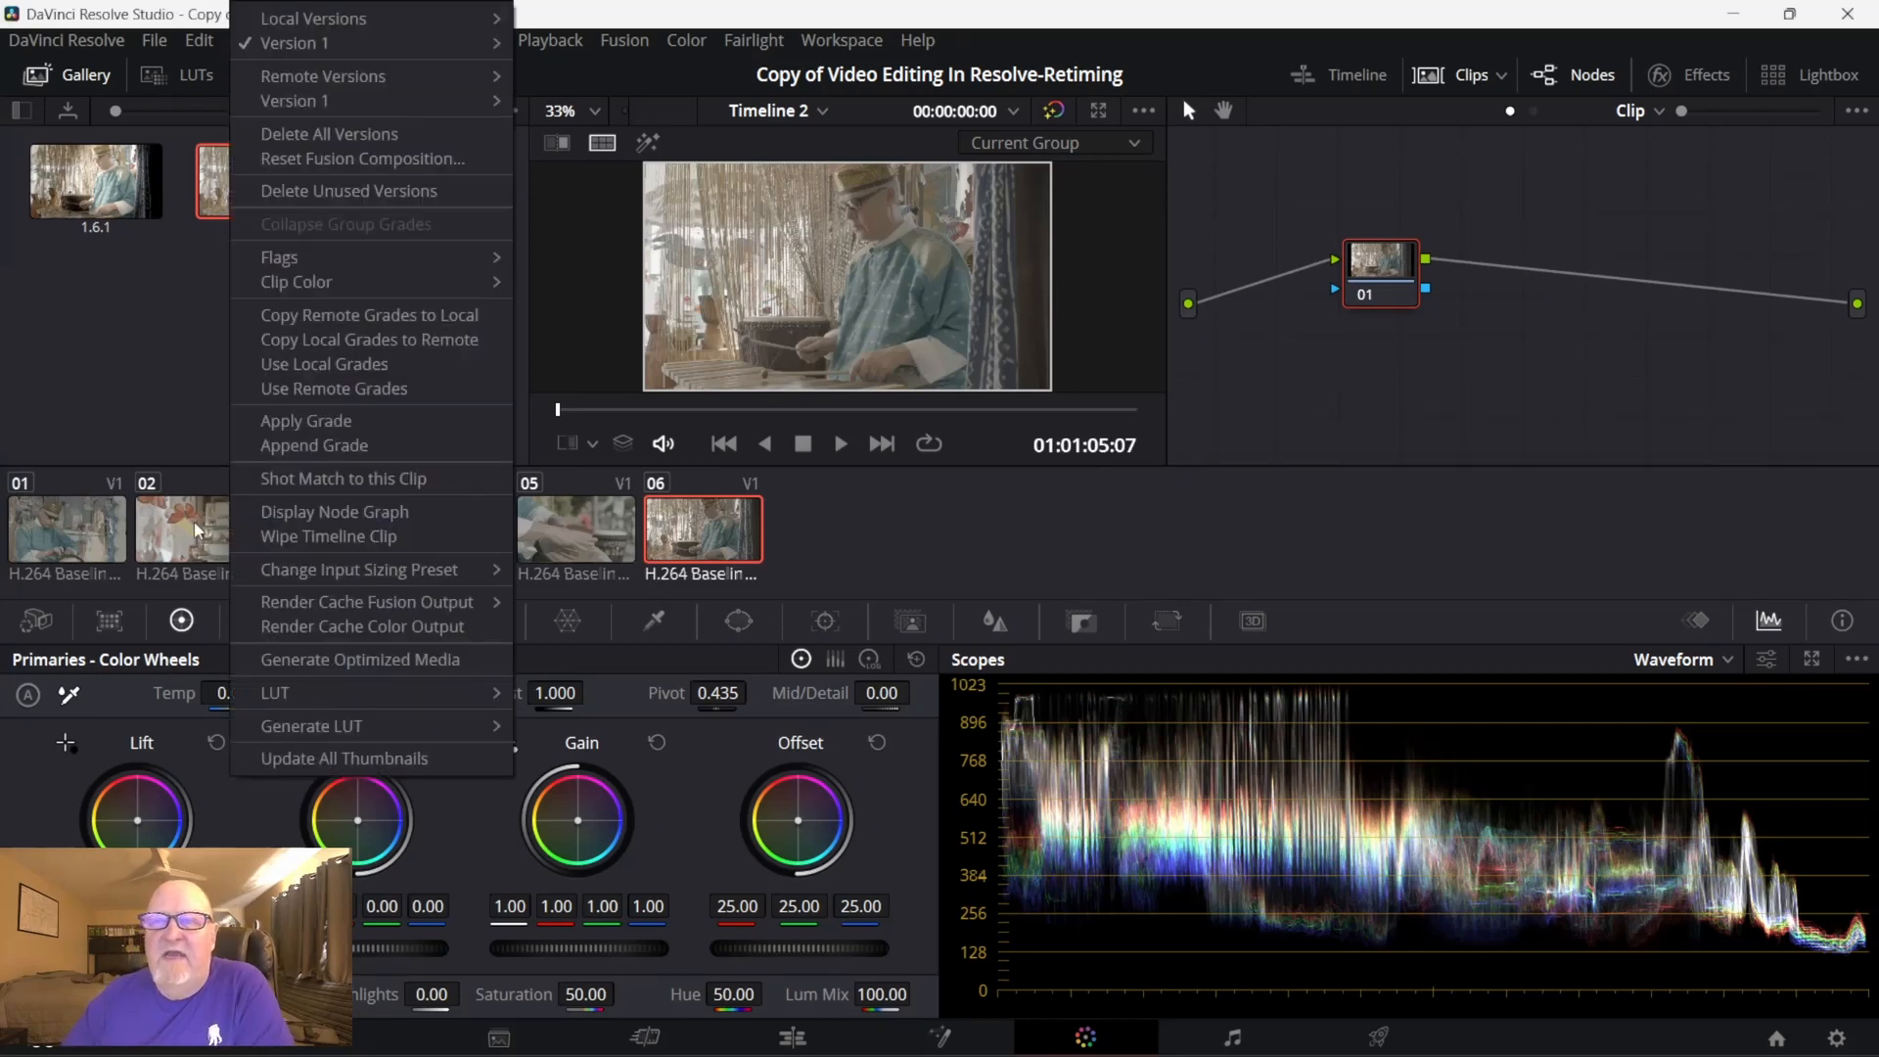
click(194, 520)
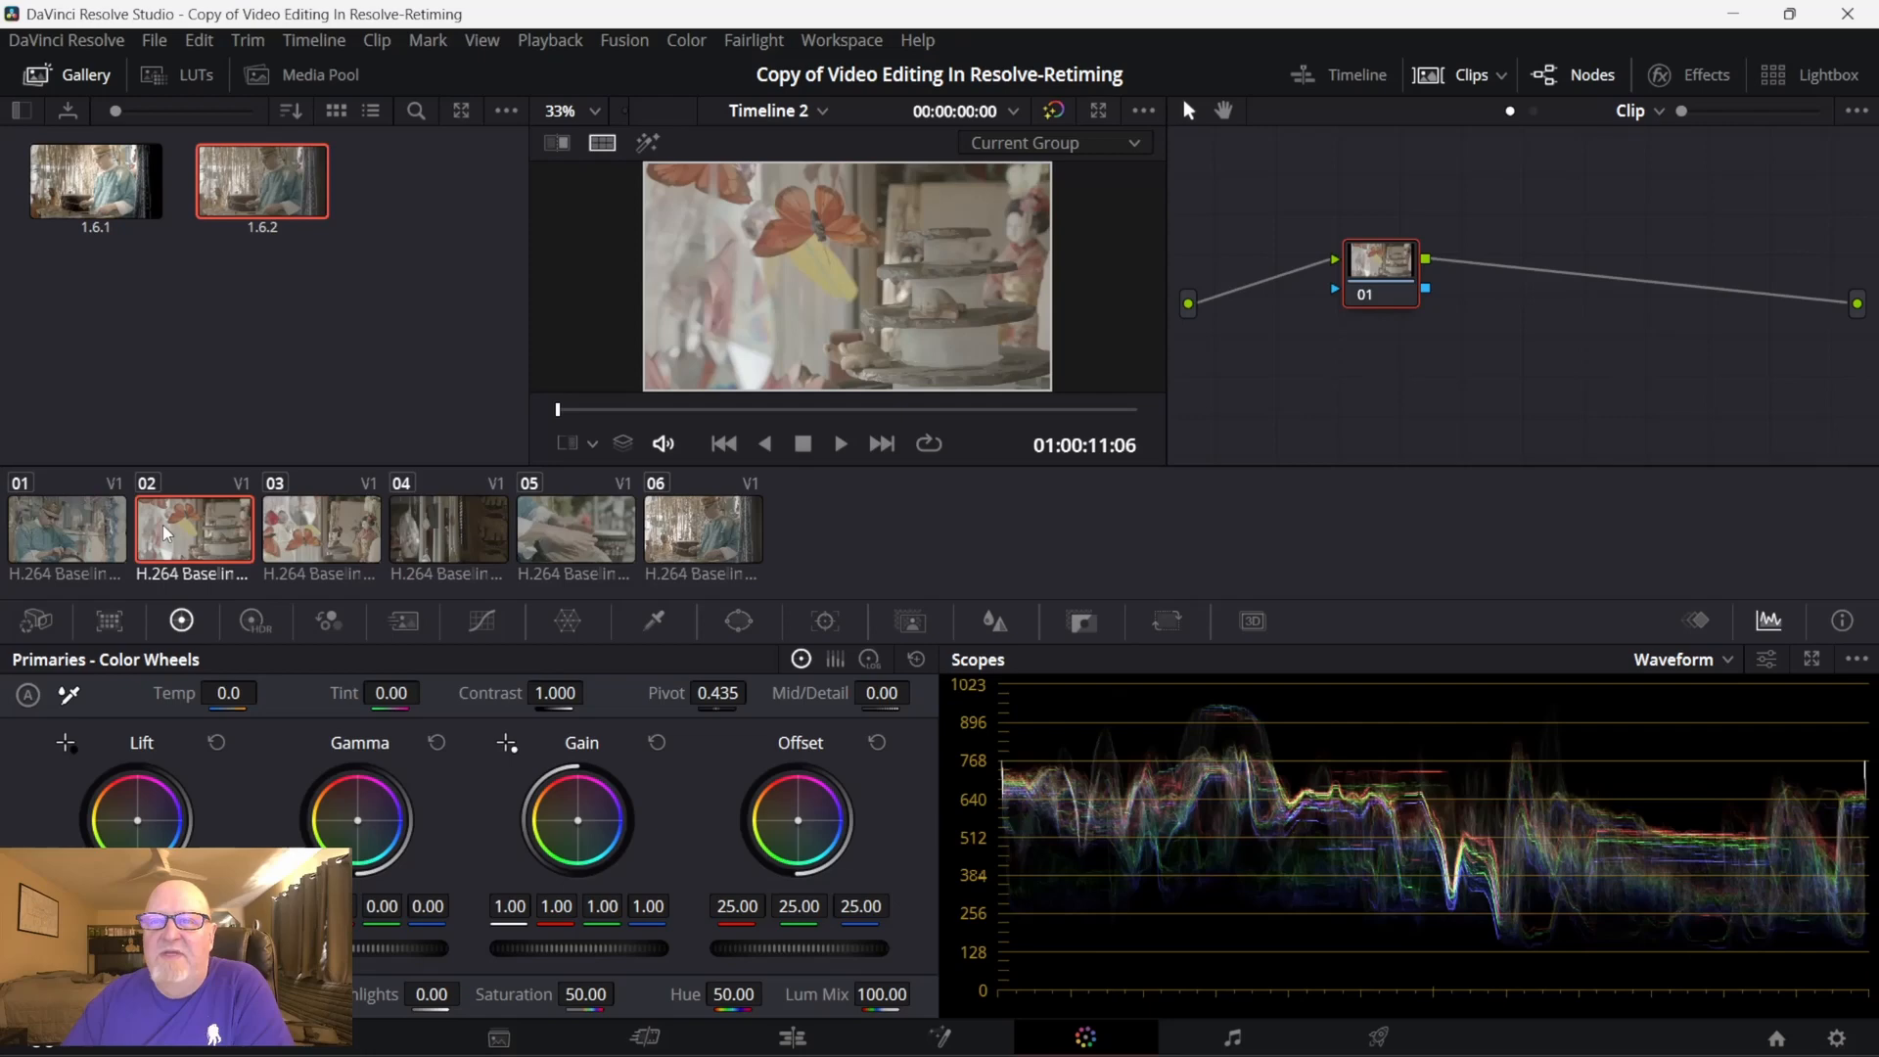
click(51, 530)
right_click(51, 530)
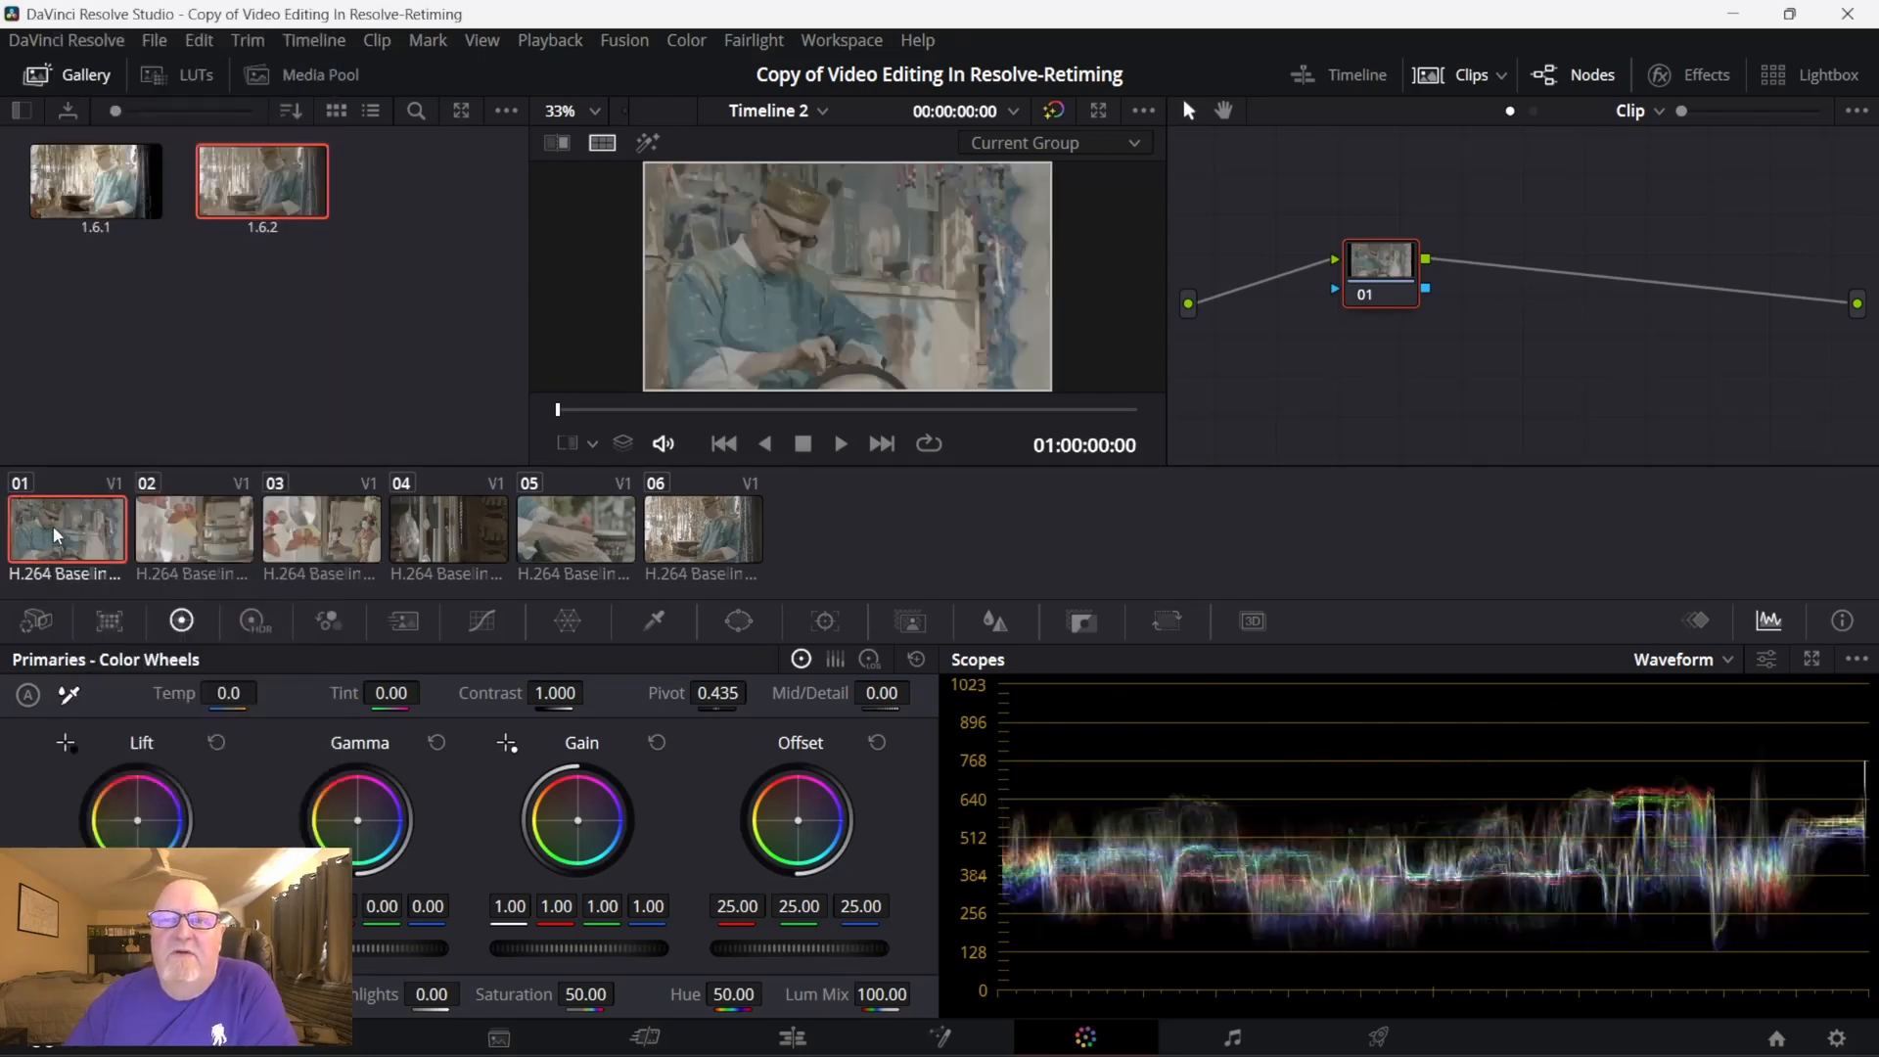
right_click(53, 525)
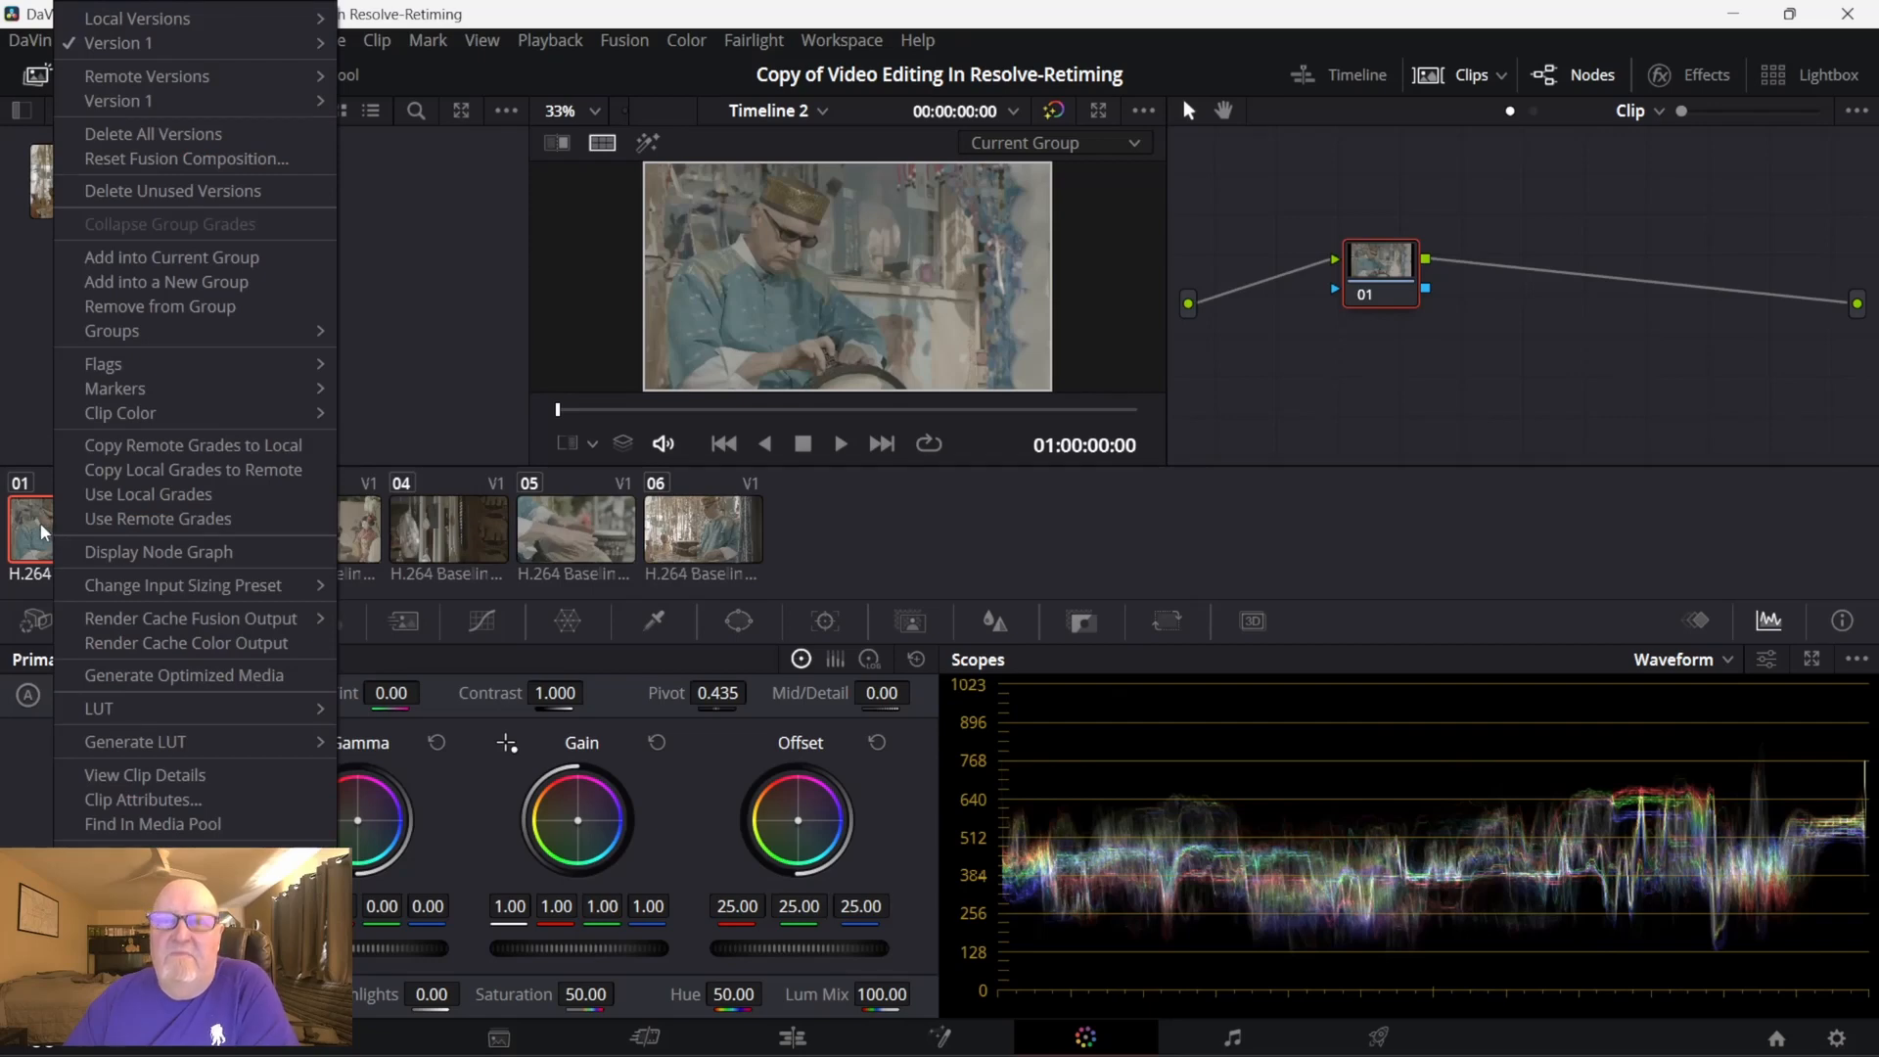
click(162, 282)
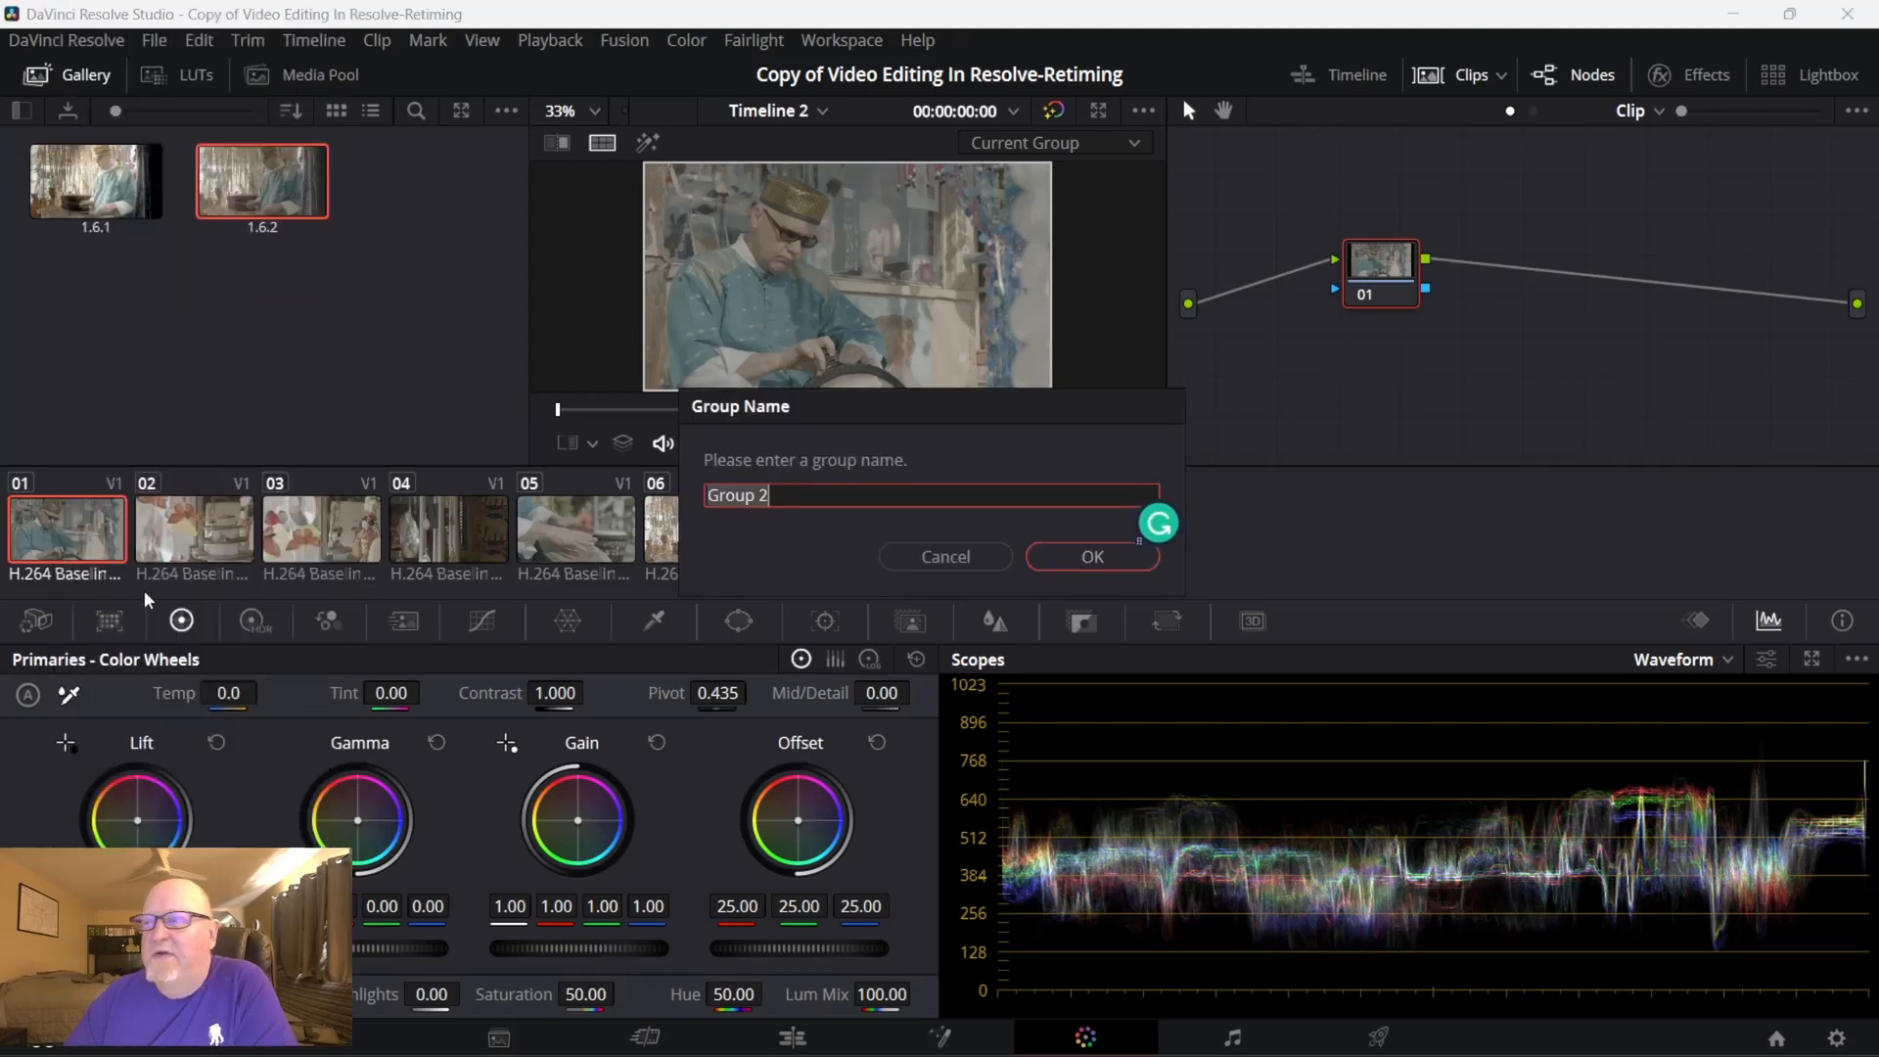
click(1091, 559)
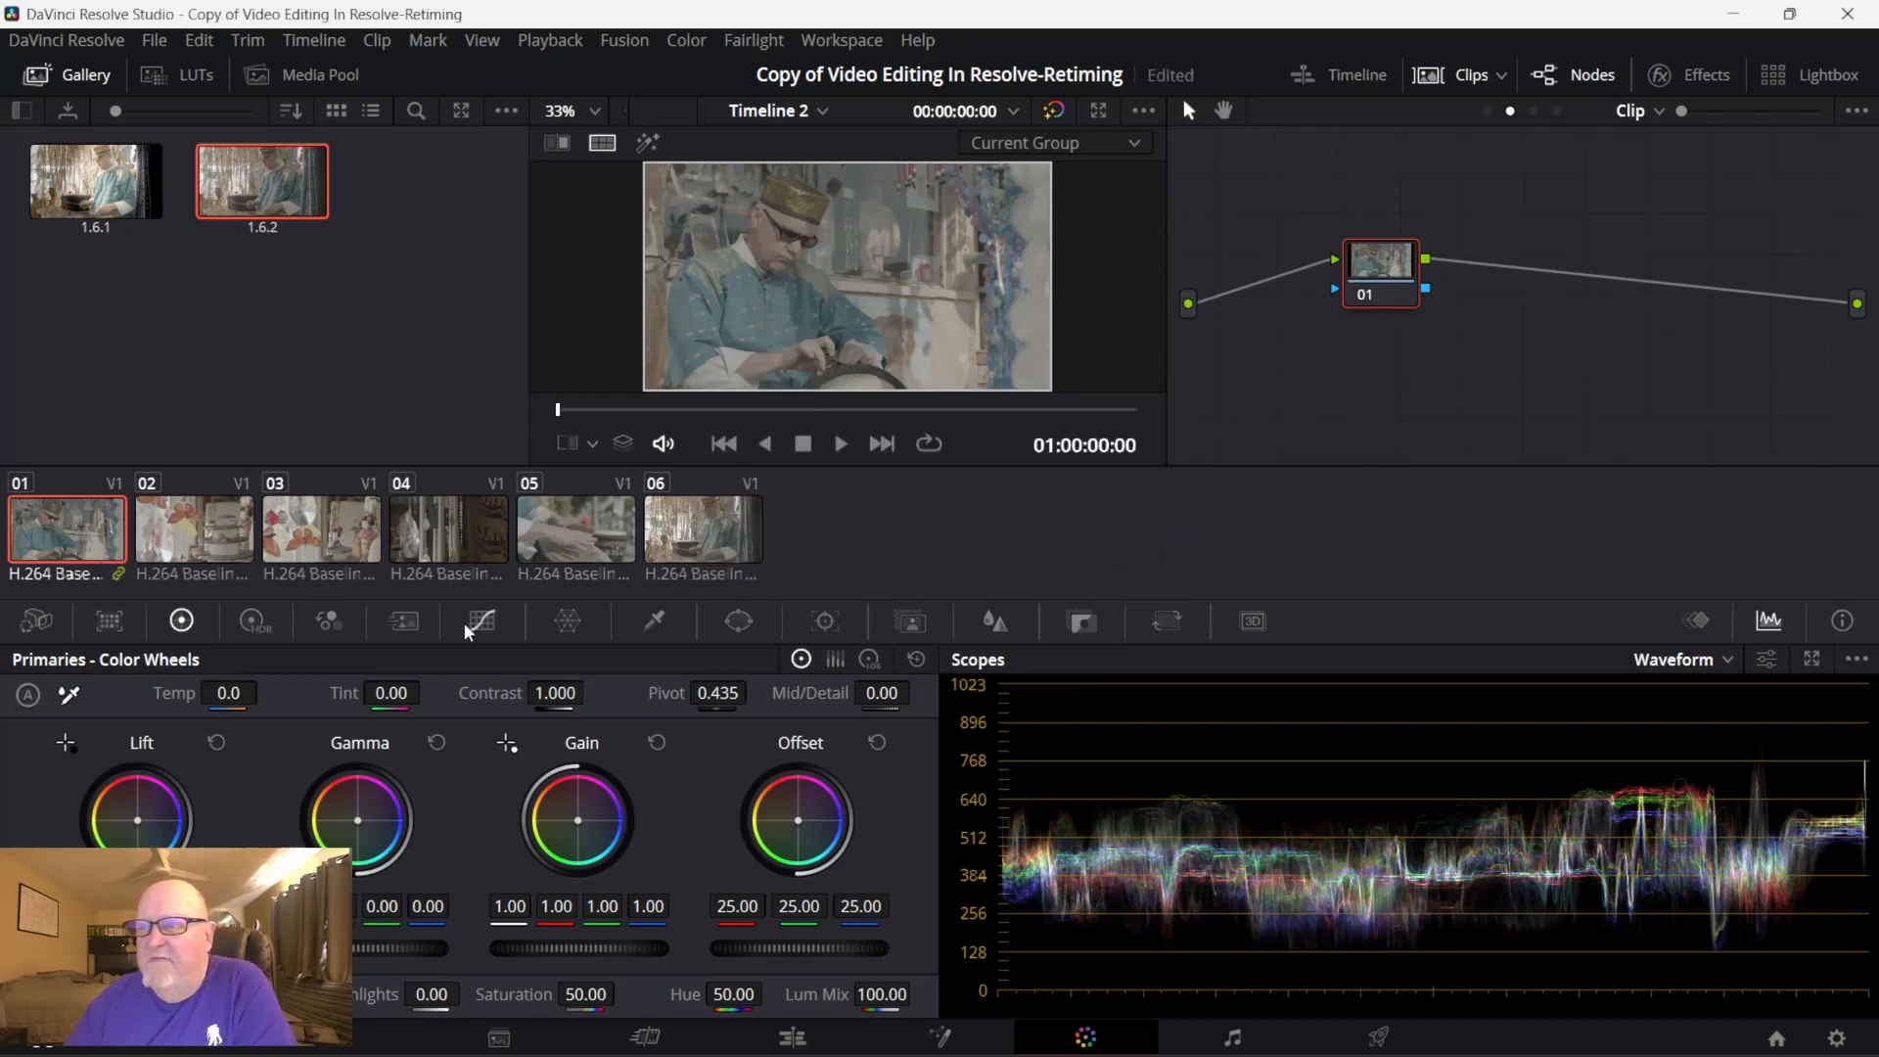
- Select clips 05 and 06 together and add them to the current group
click(577, 521)
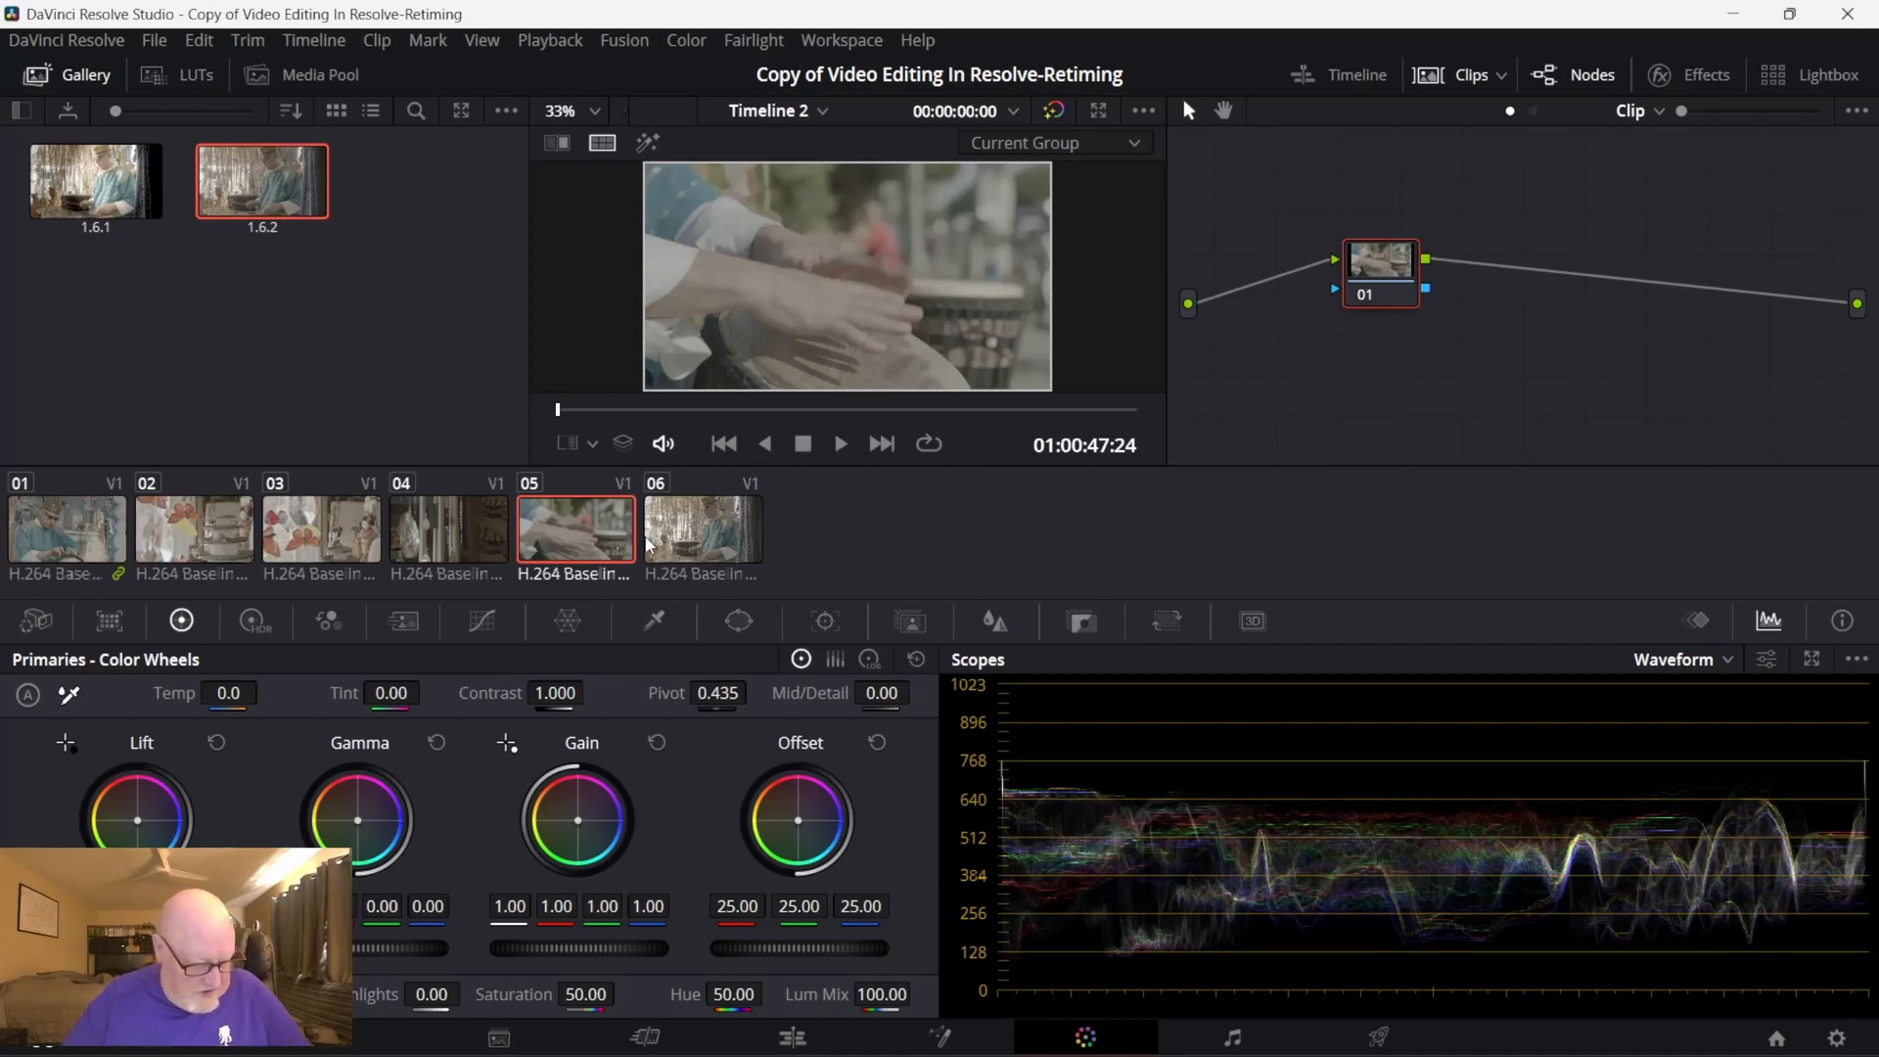
ctrl+click(720, 527)
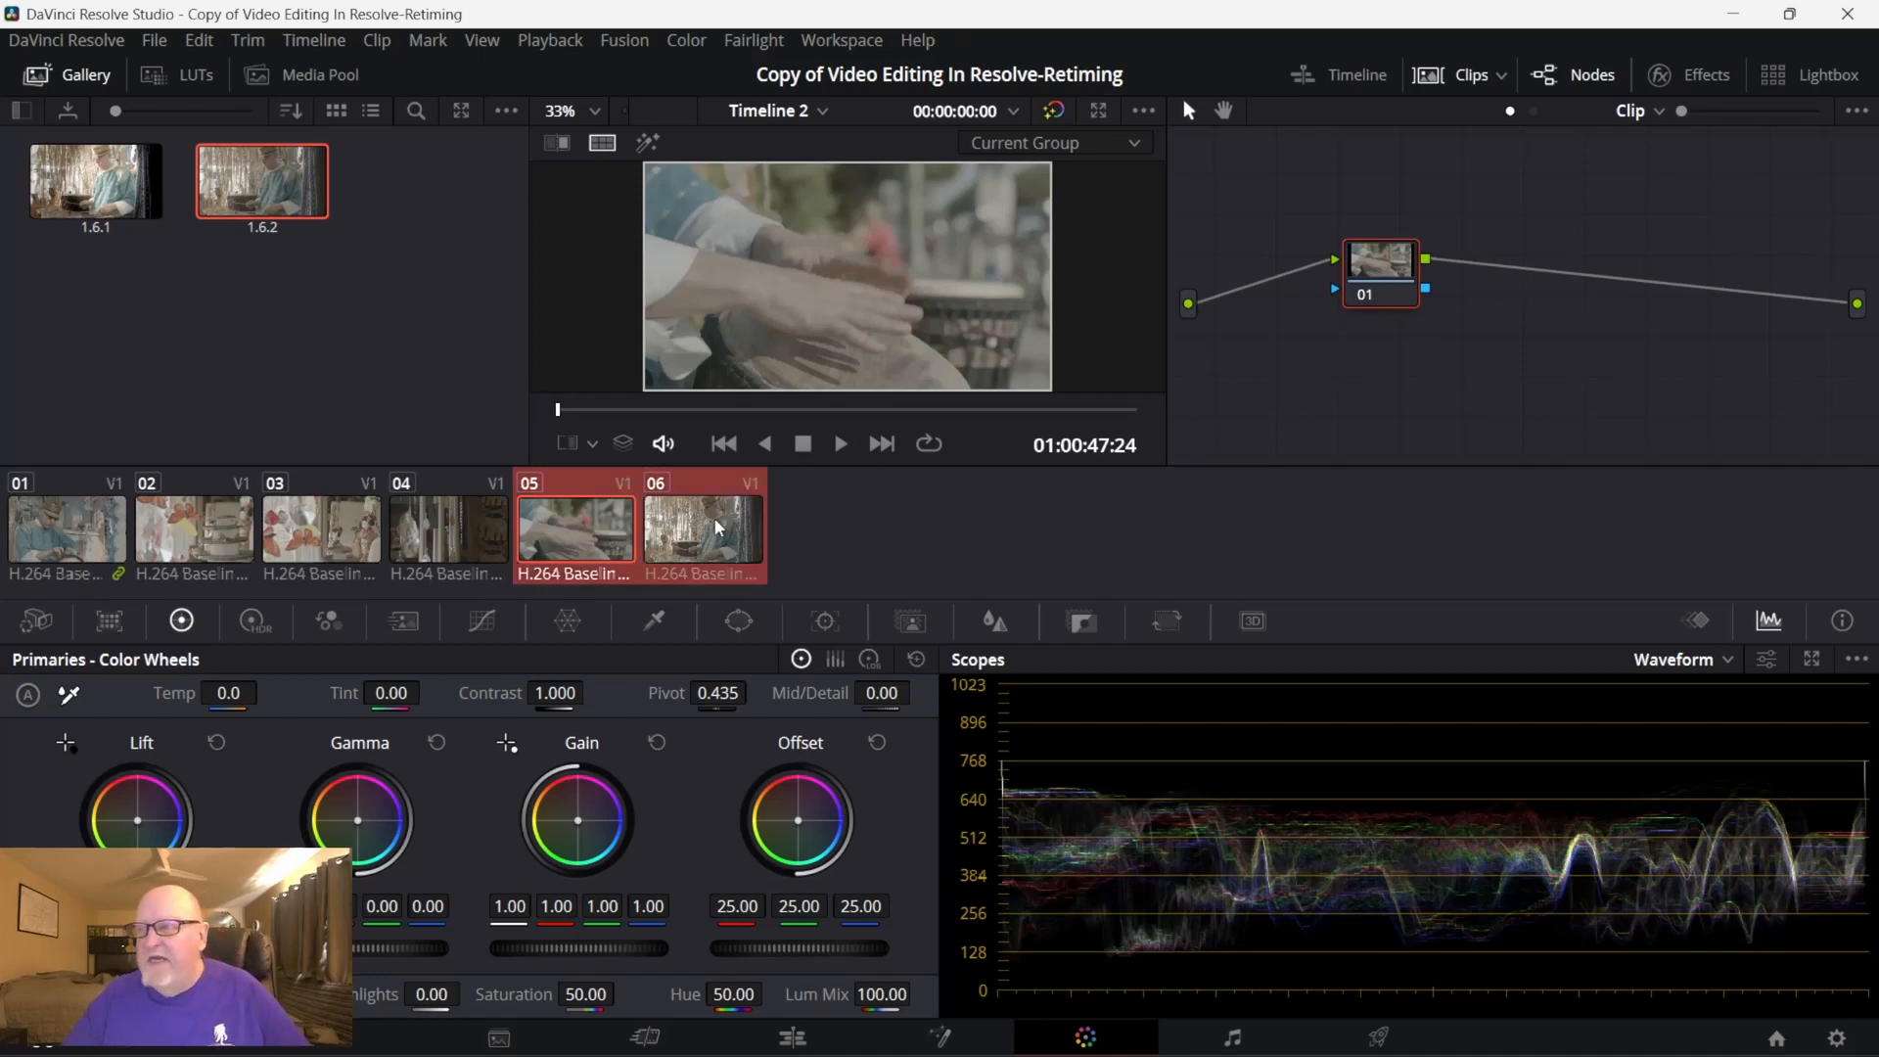
right_click(695, 538)
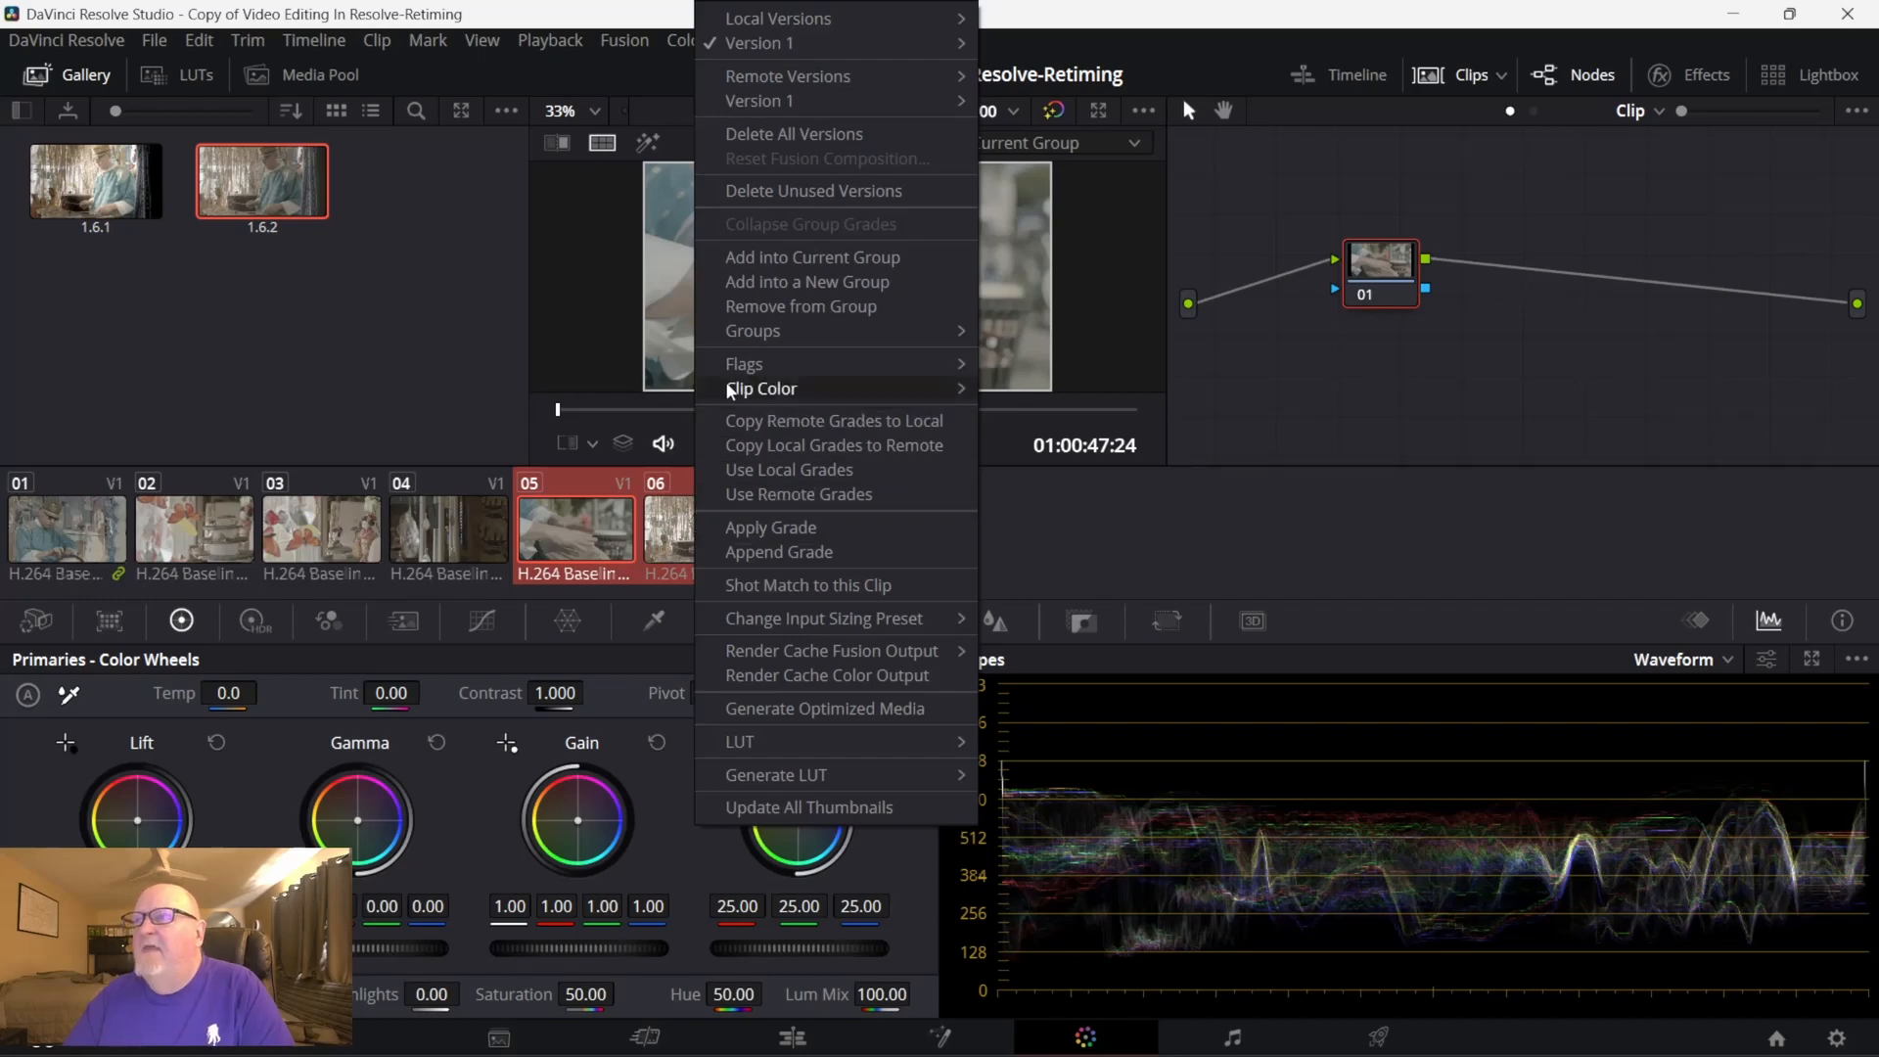
click(773, 257)
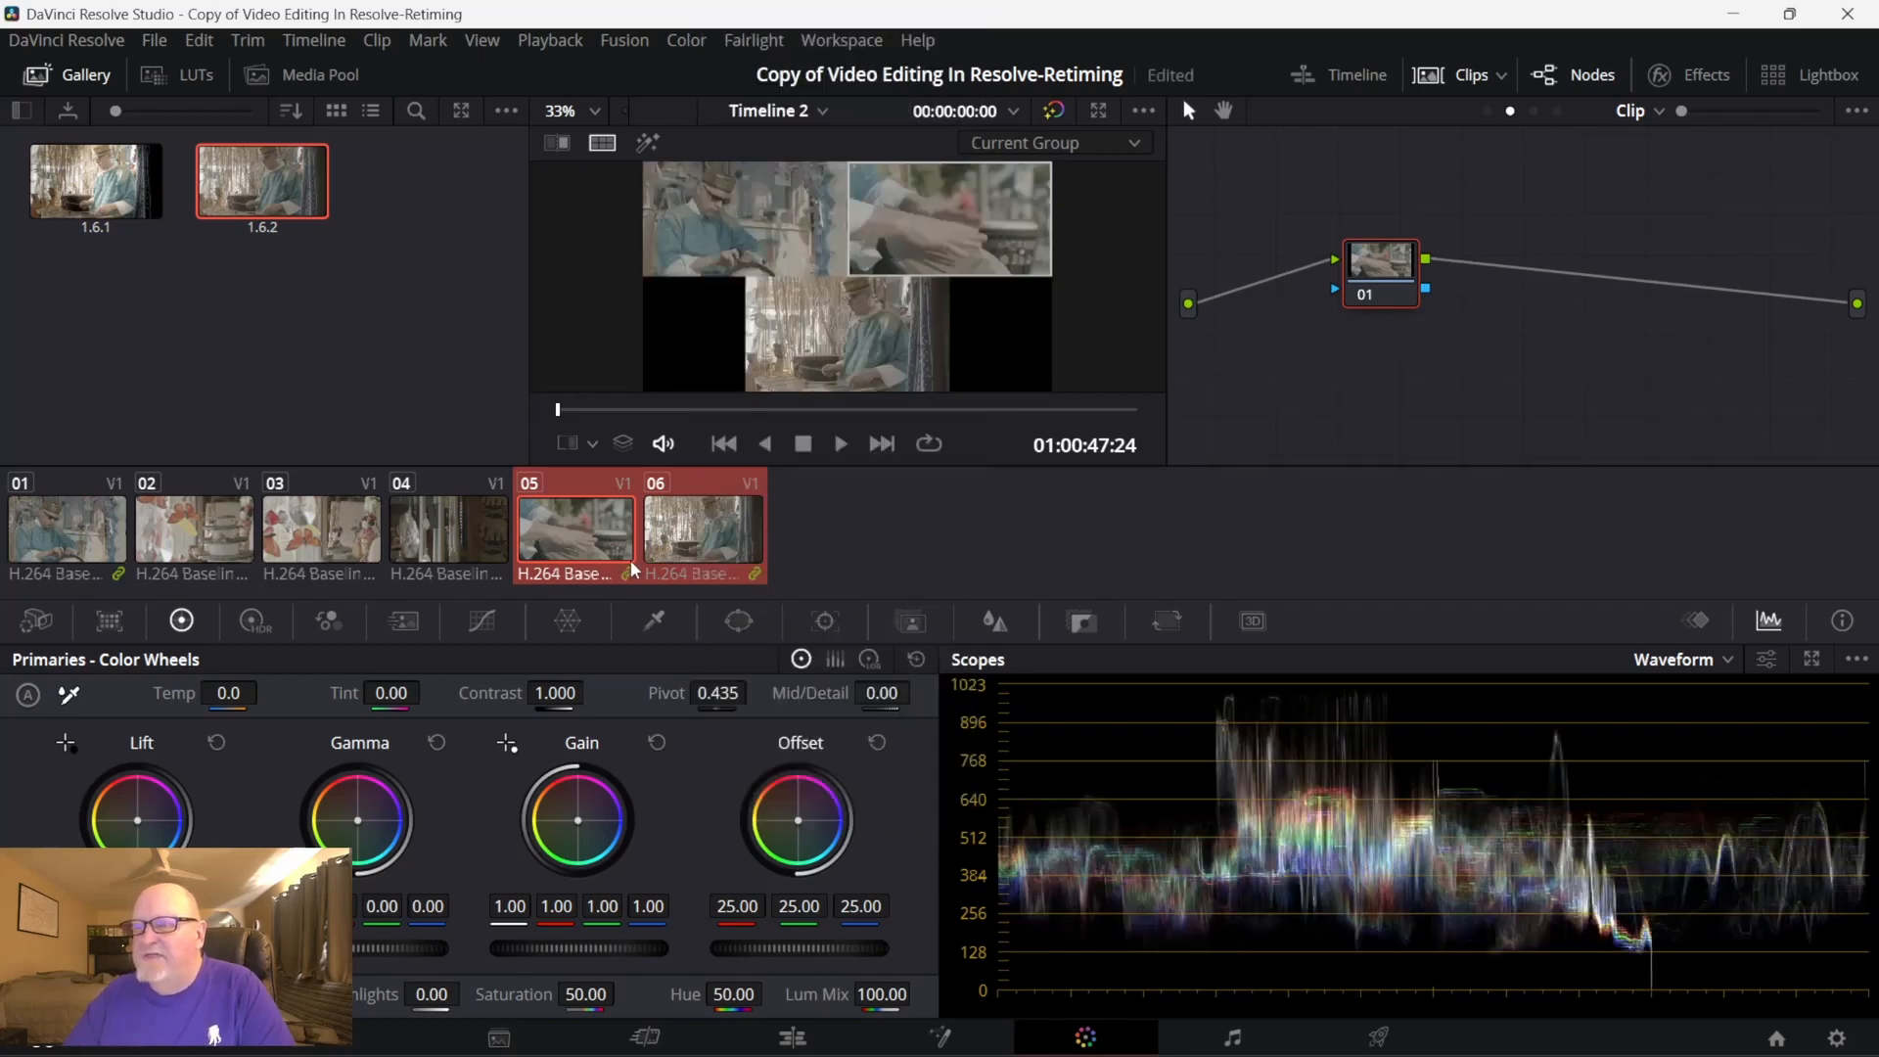
- Make clip 01 the active shot and compare its single view with the group's split screen by switching split screen off and on
click(102, 524)
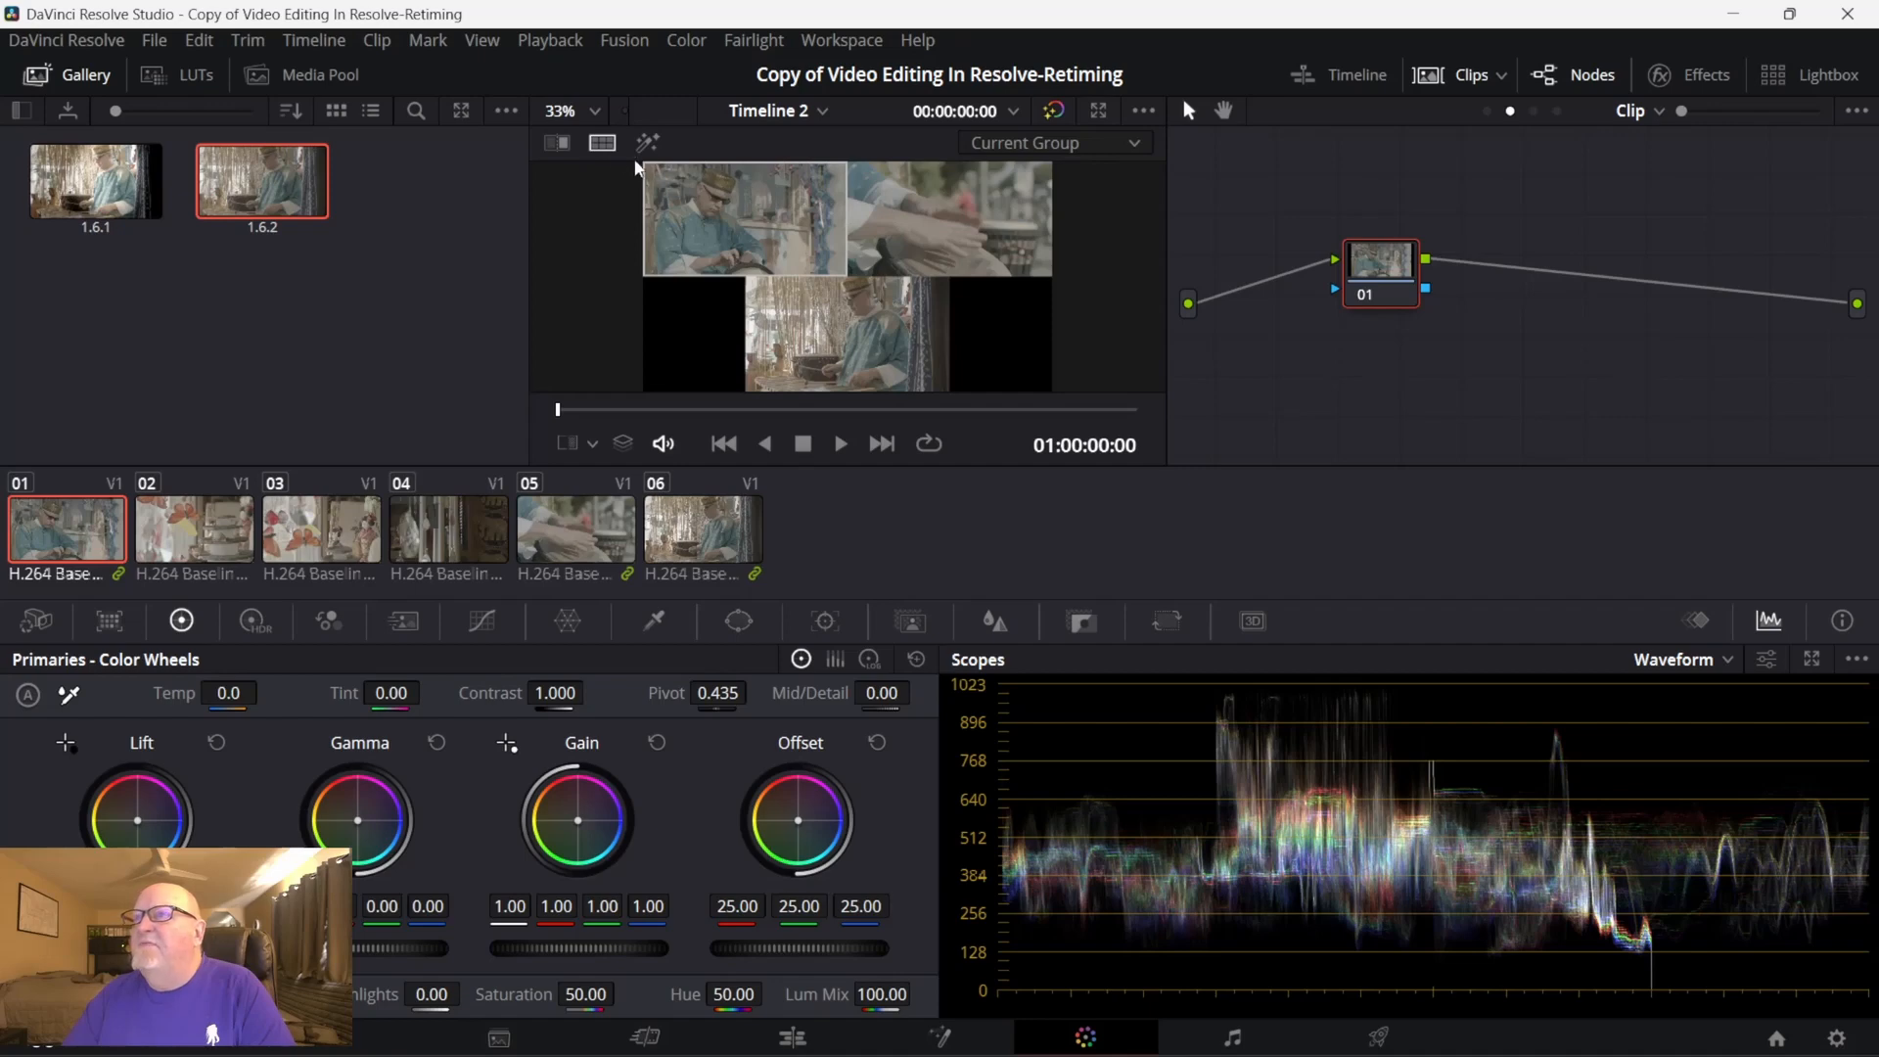
click(603, 144)
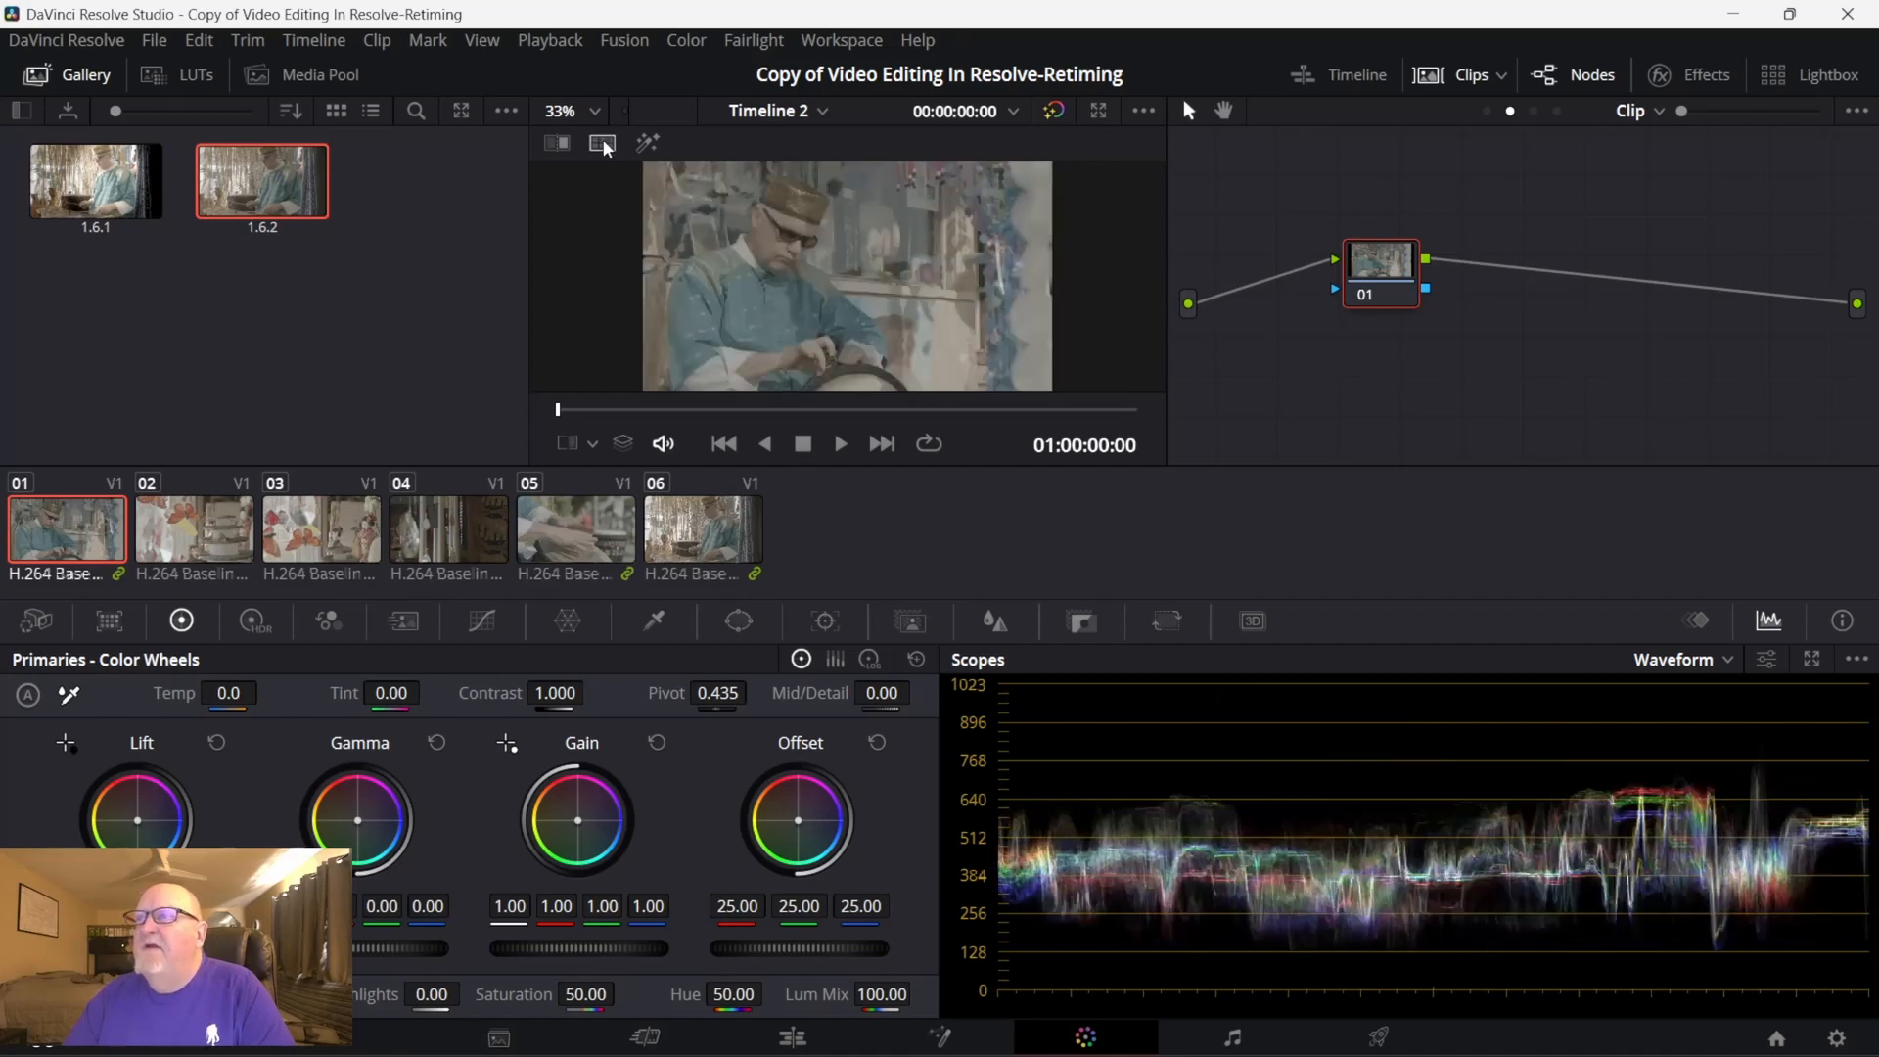
click(602, 144)
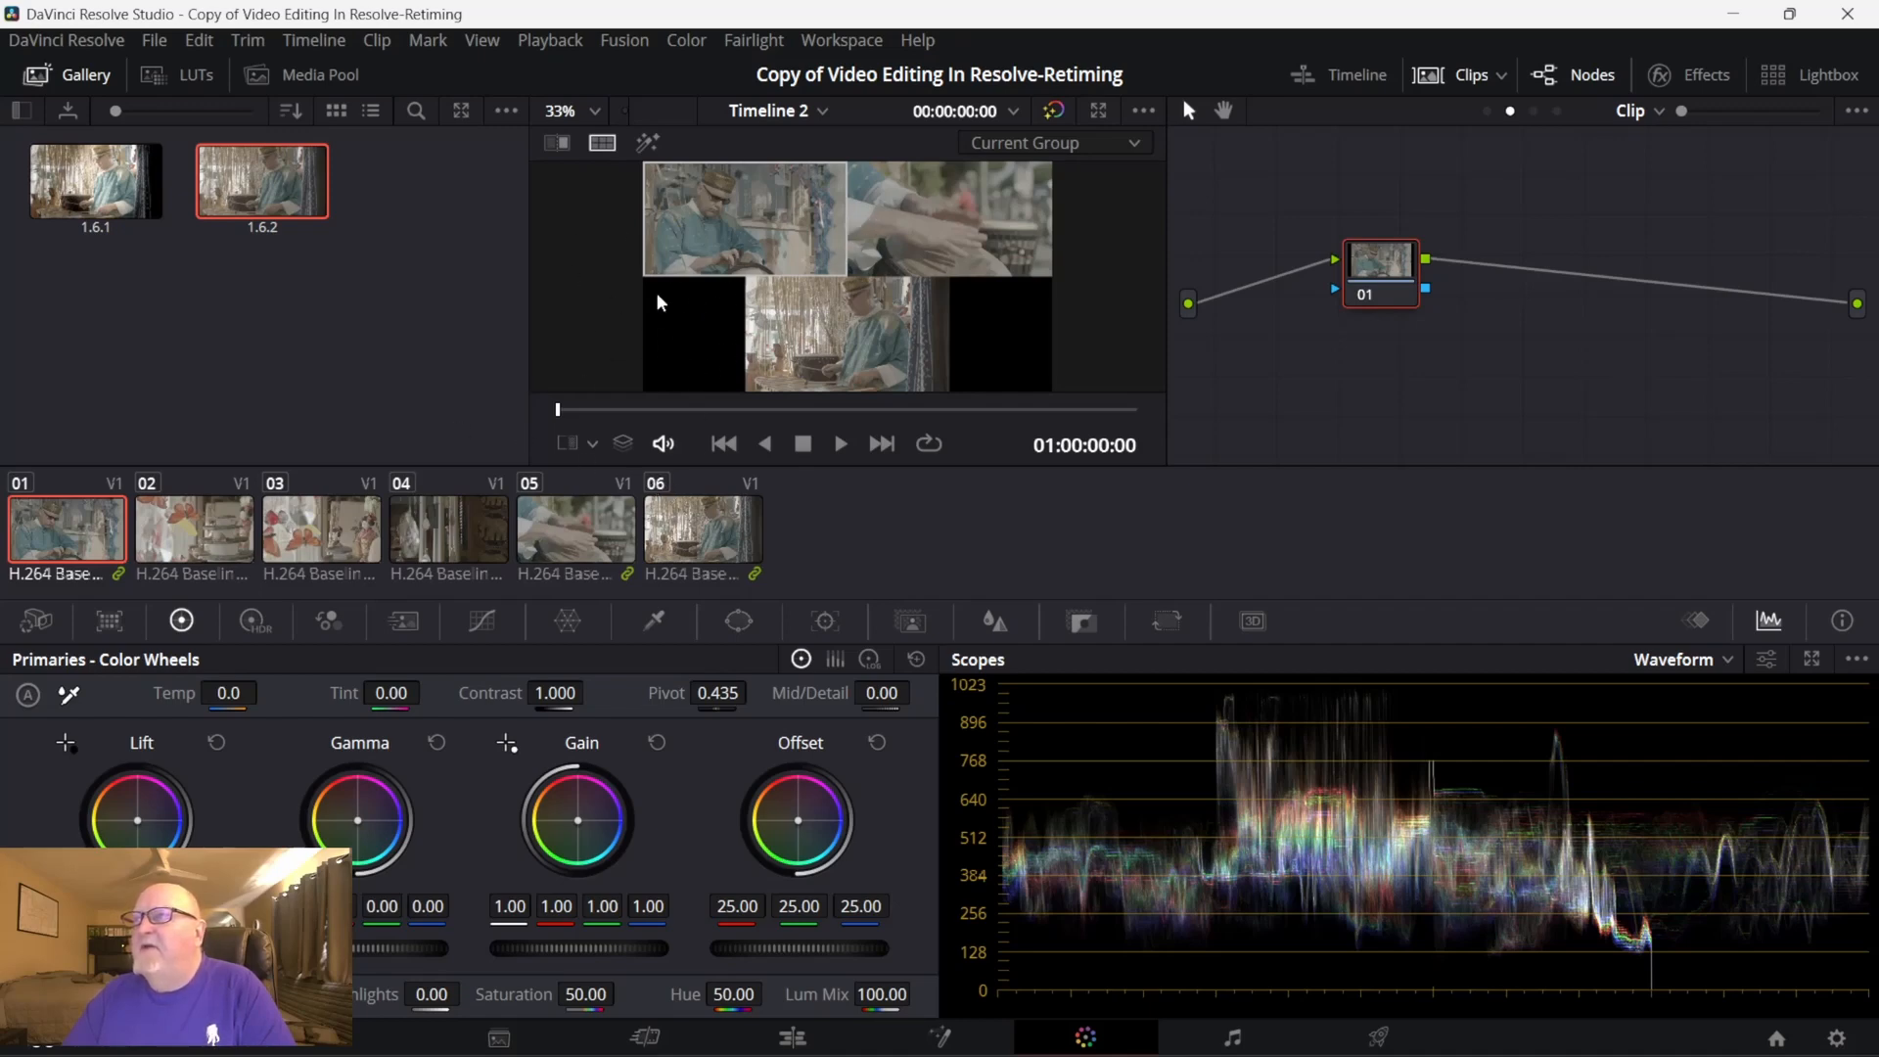
- Set the viewer's split screen to Neighbor Clips and make clip 05 the active shot
click(1141, 143)
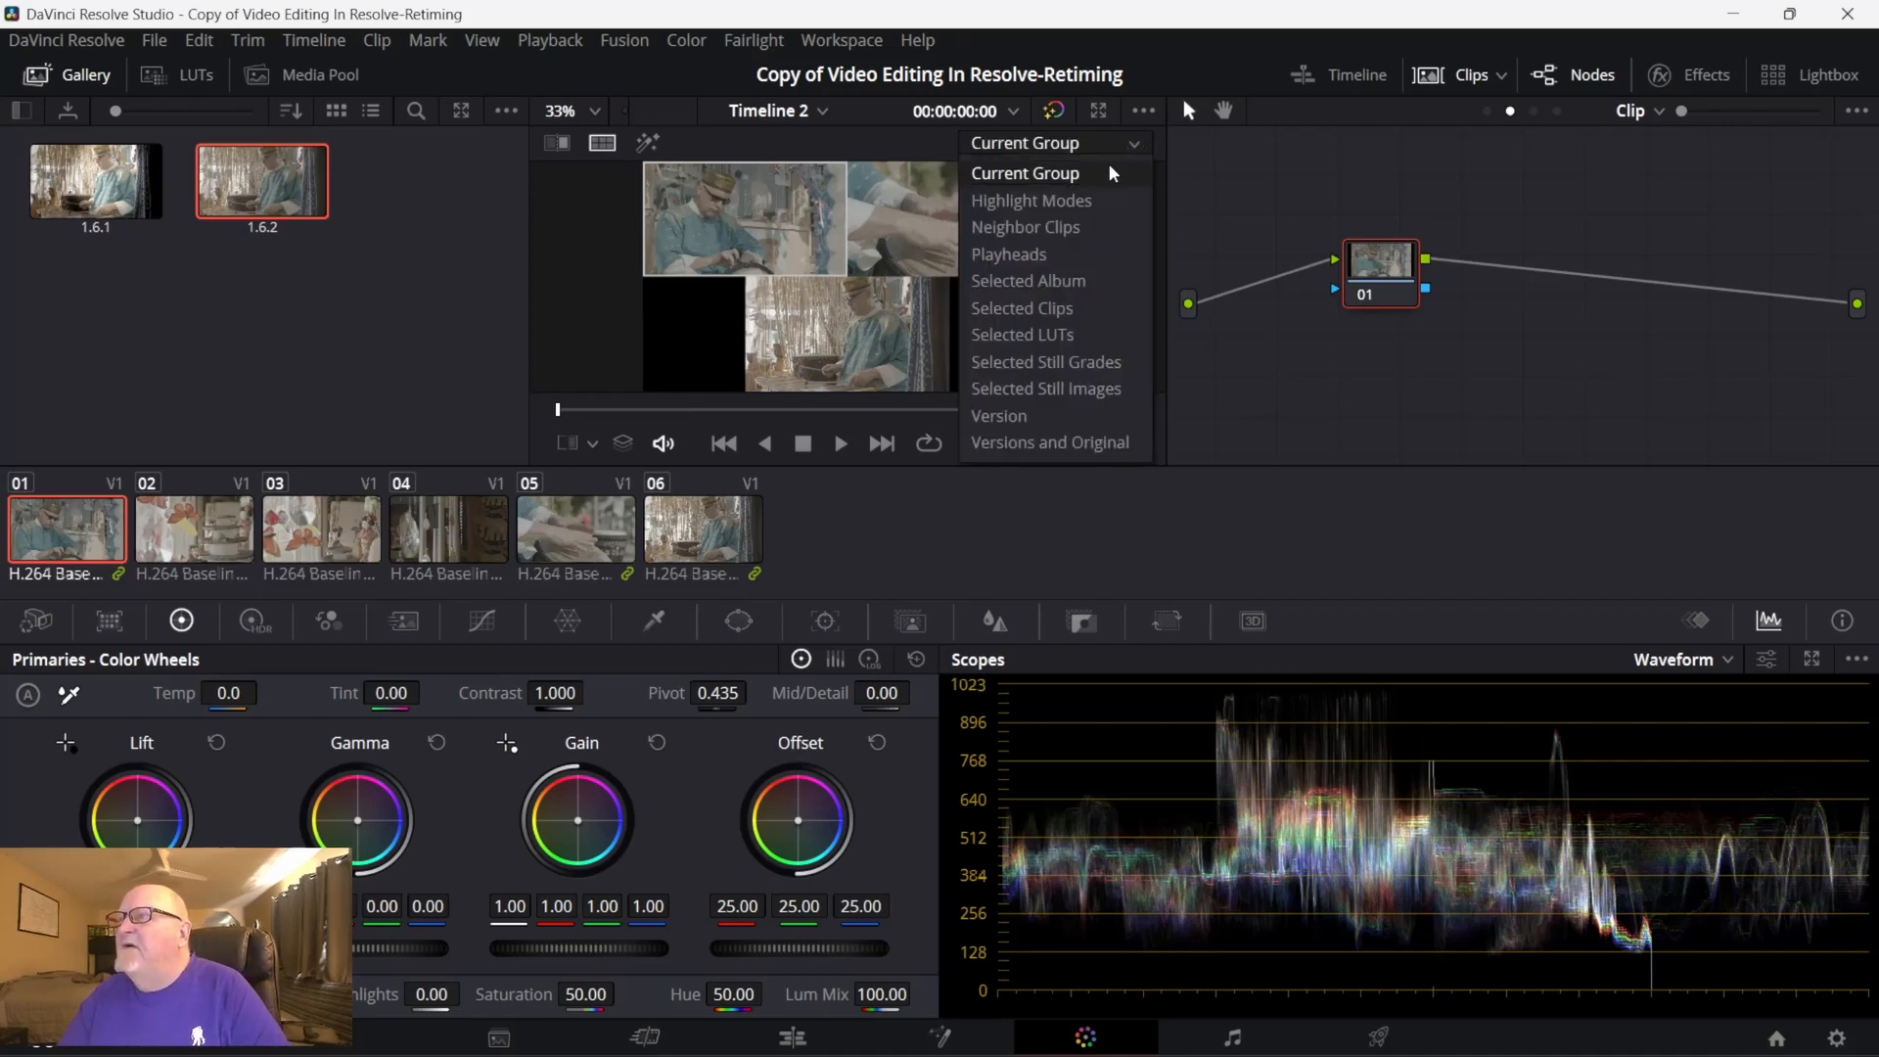
click(1071, 238)
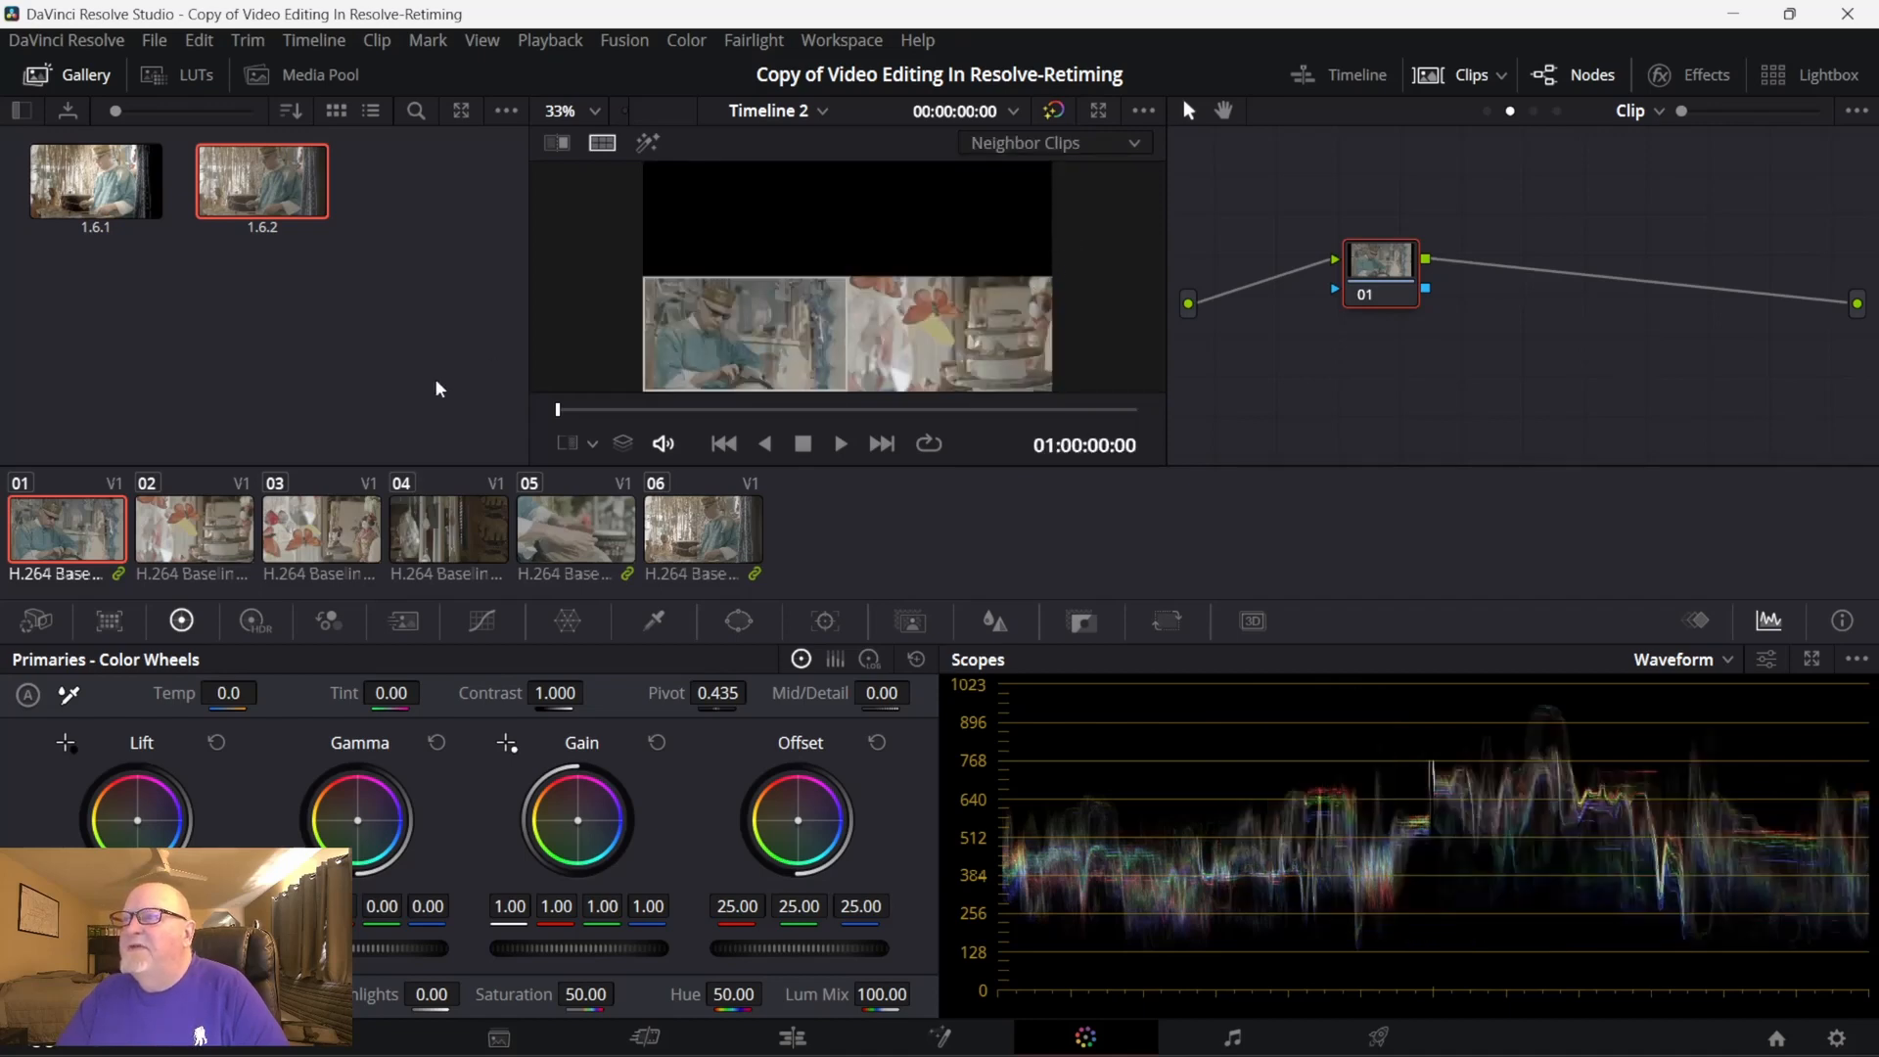
click(588, 554)
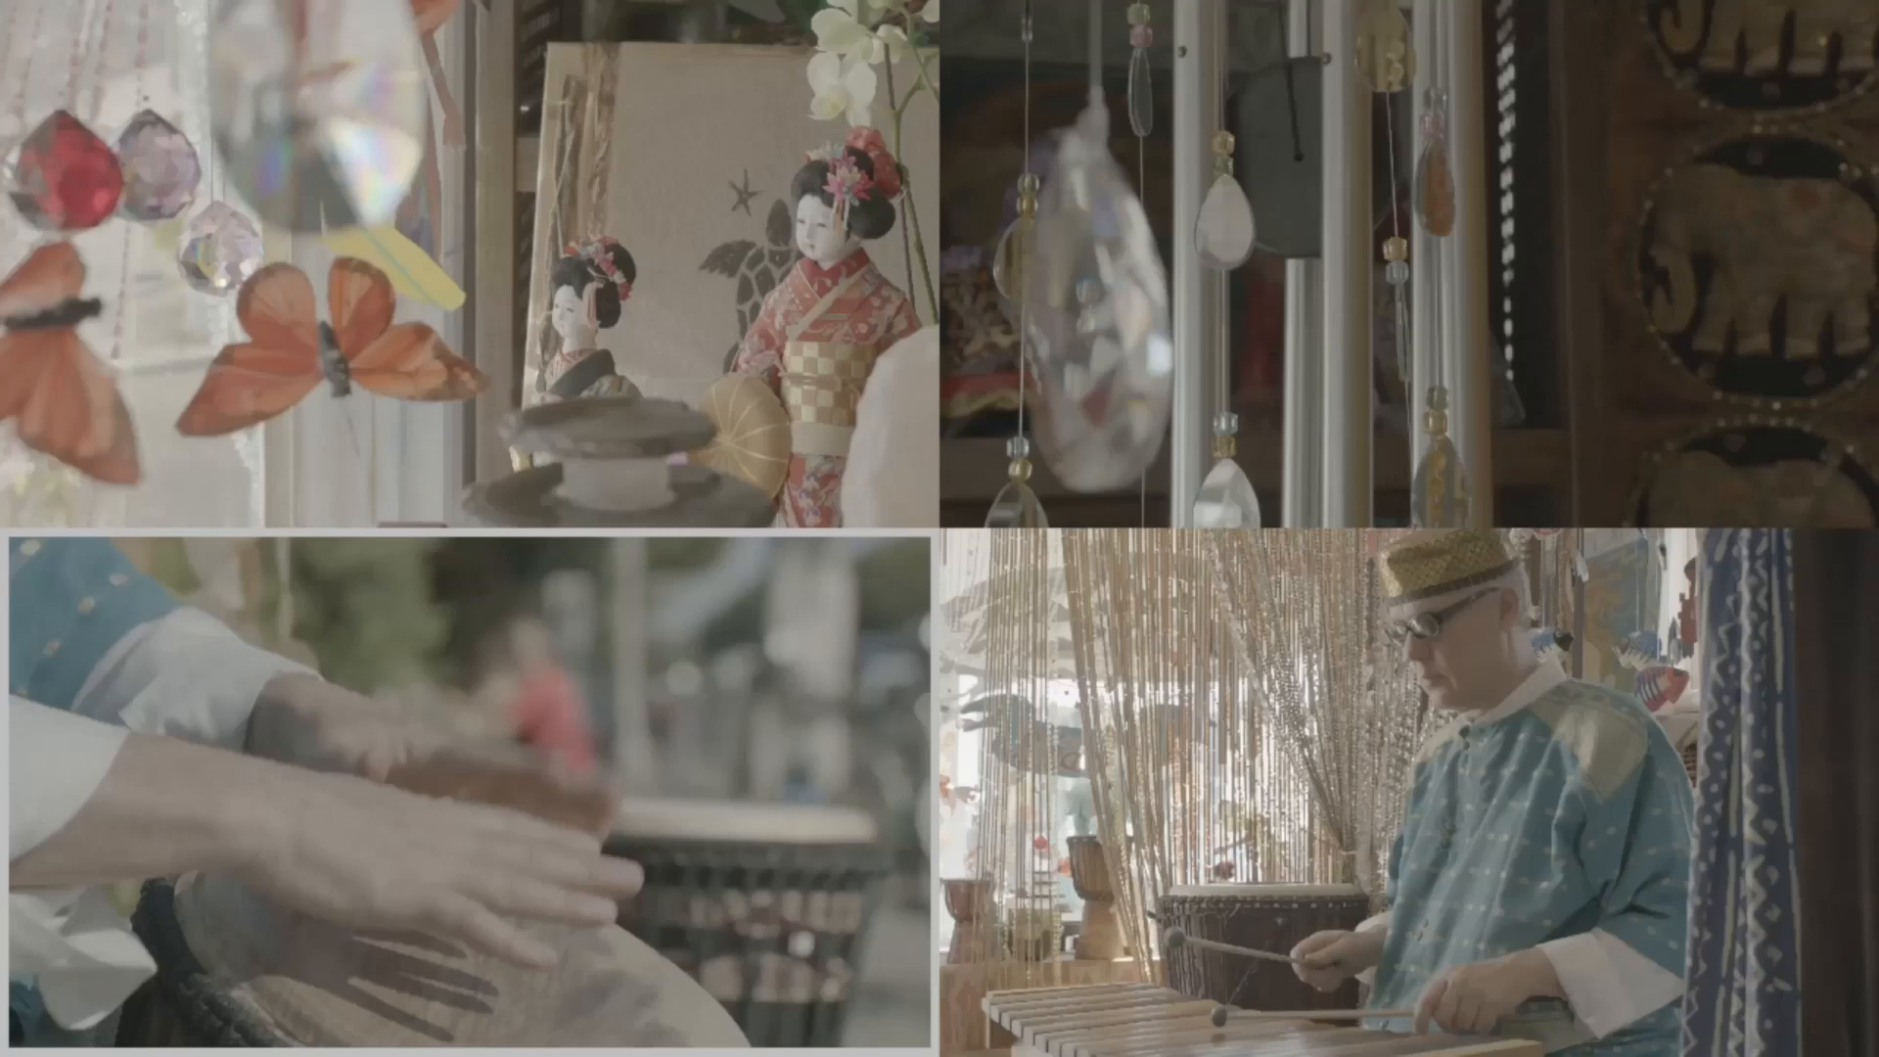
- Play the neighbouring-clips split screen in the full-screen viewer and return to the Color page
mouse_move(935, 510)
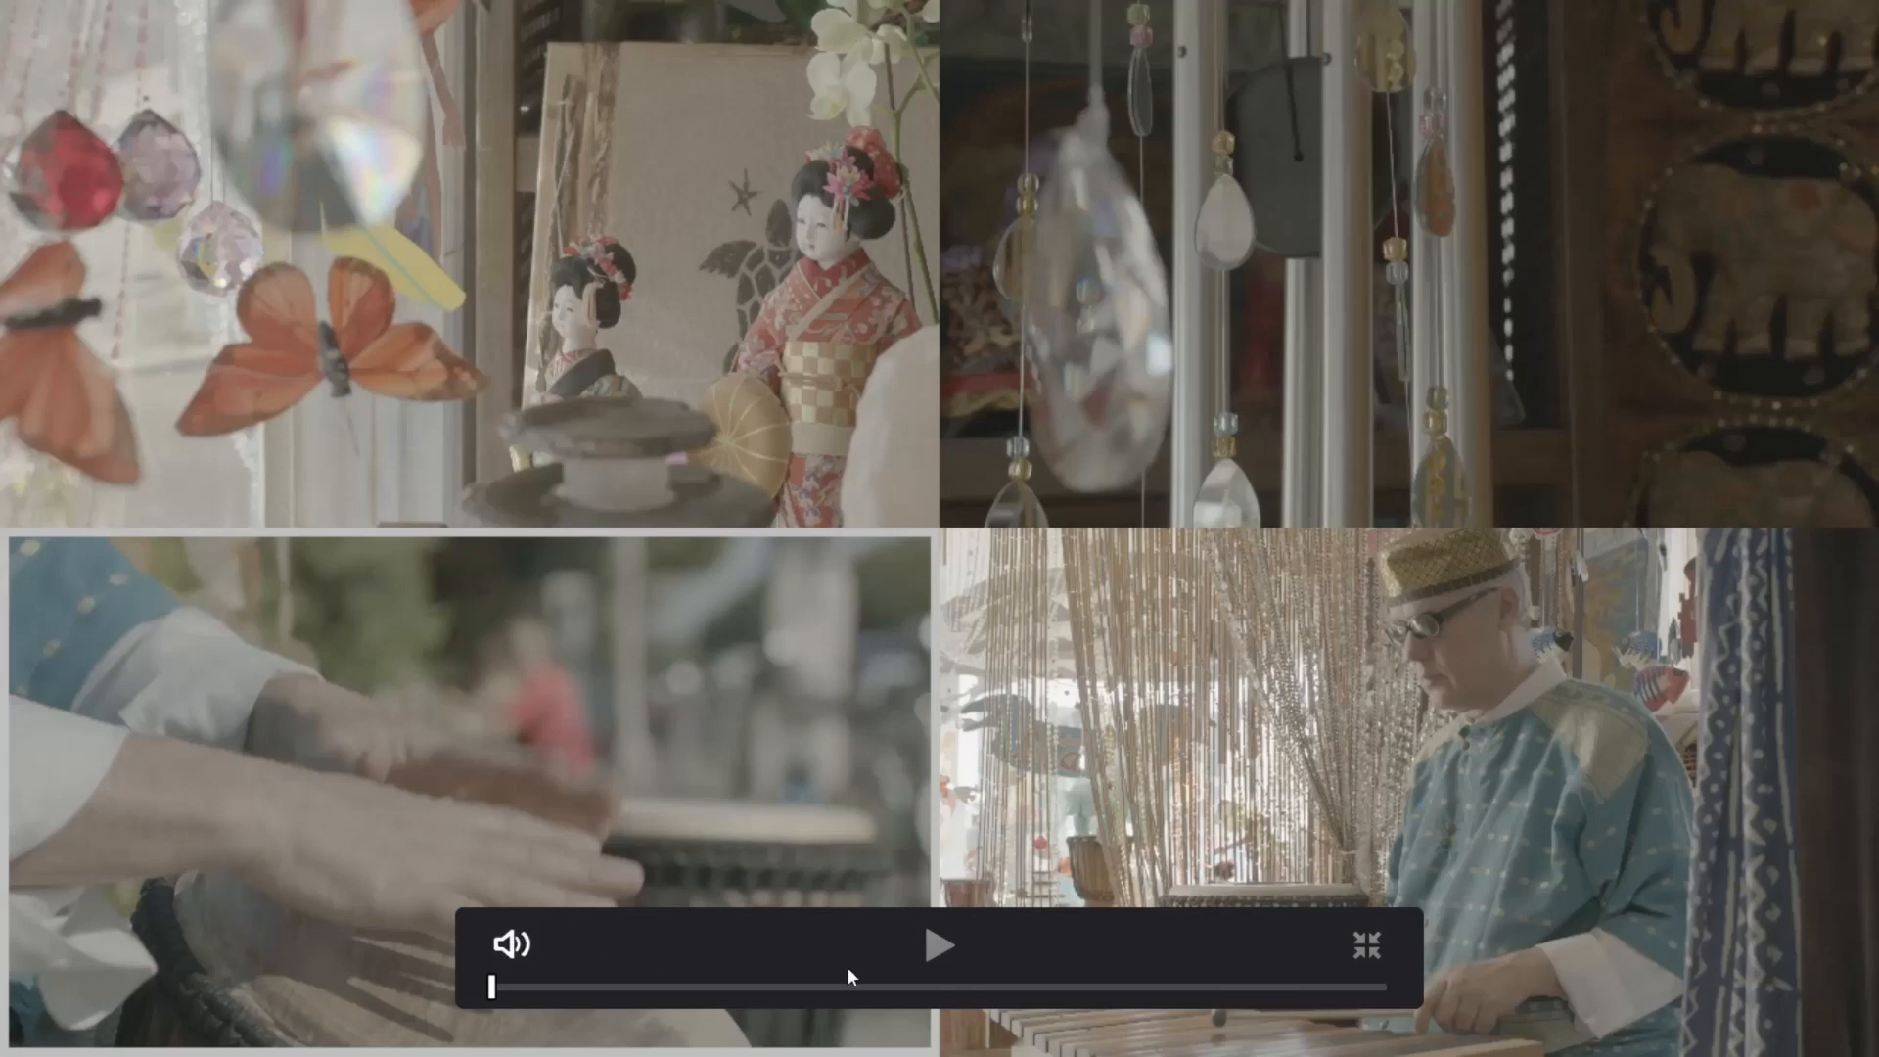
click(940, 945)
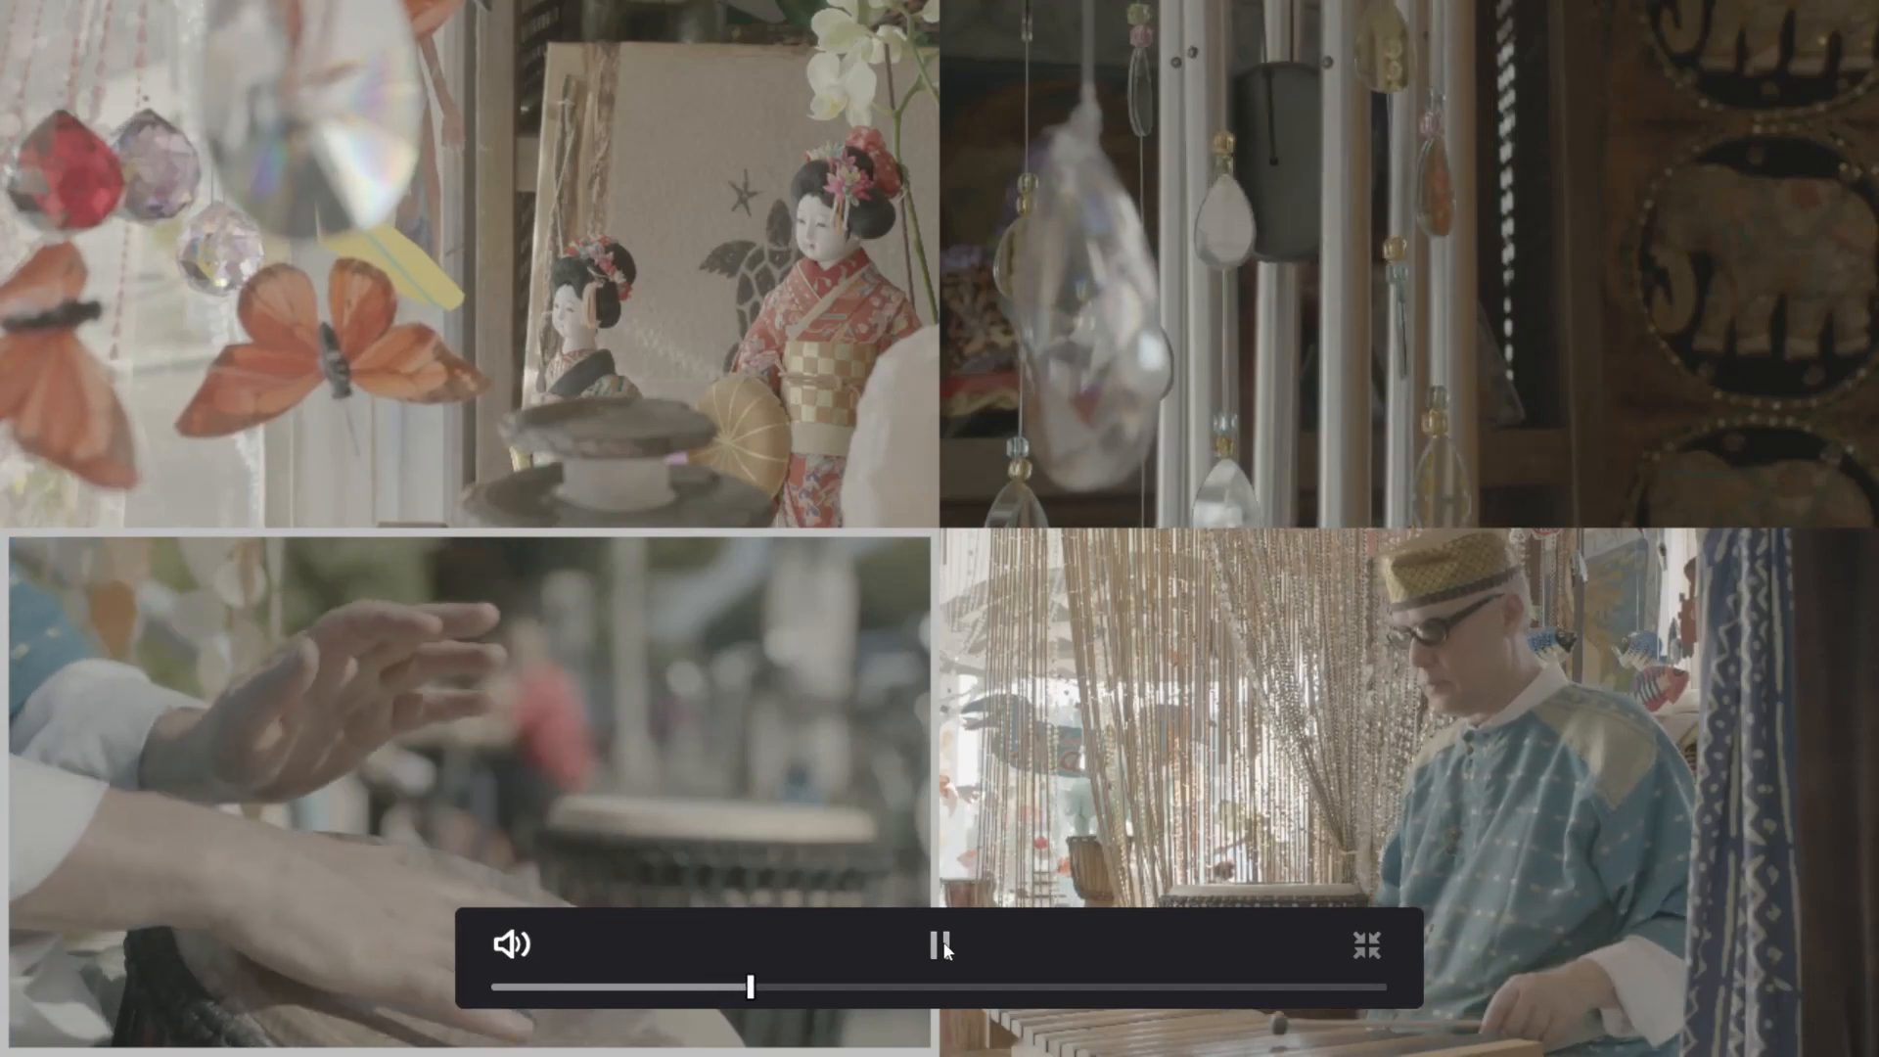
key(Escape)
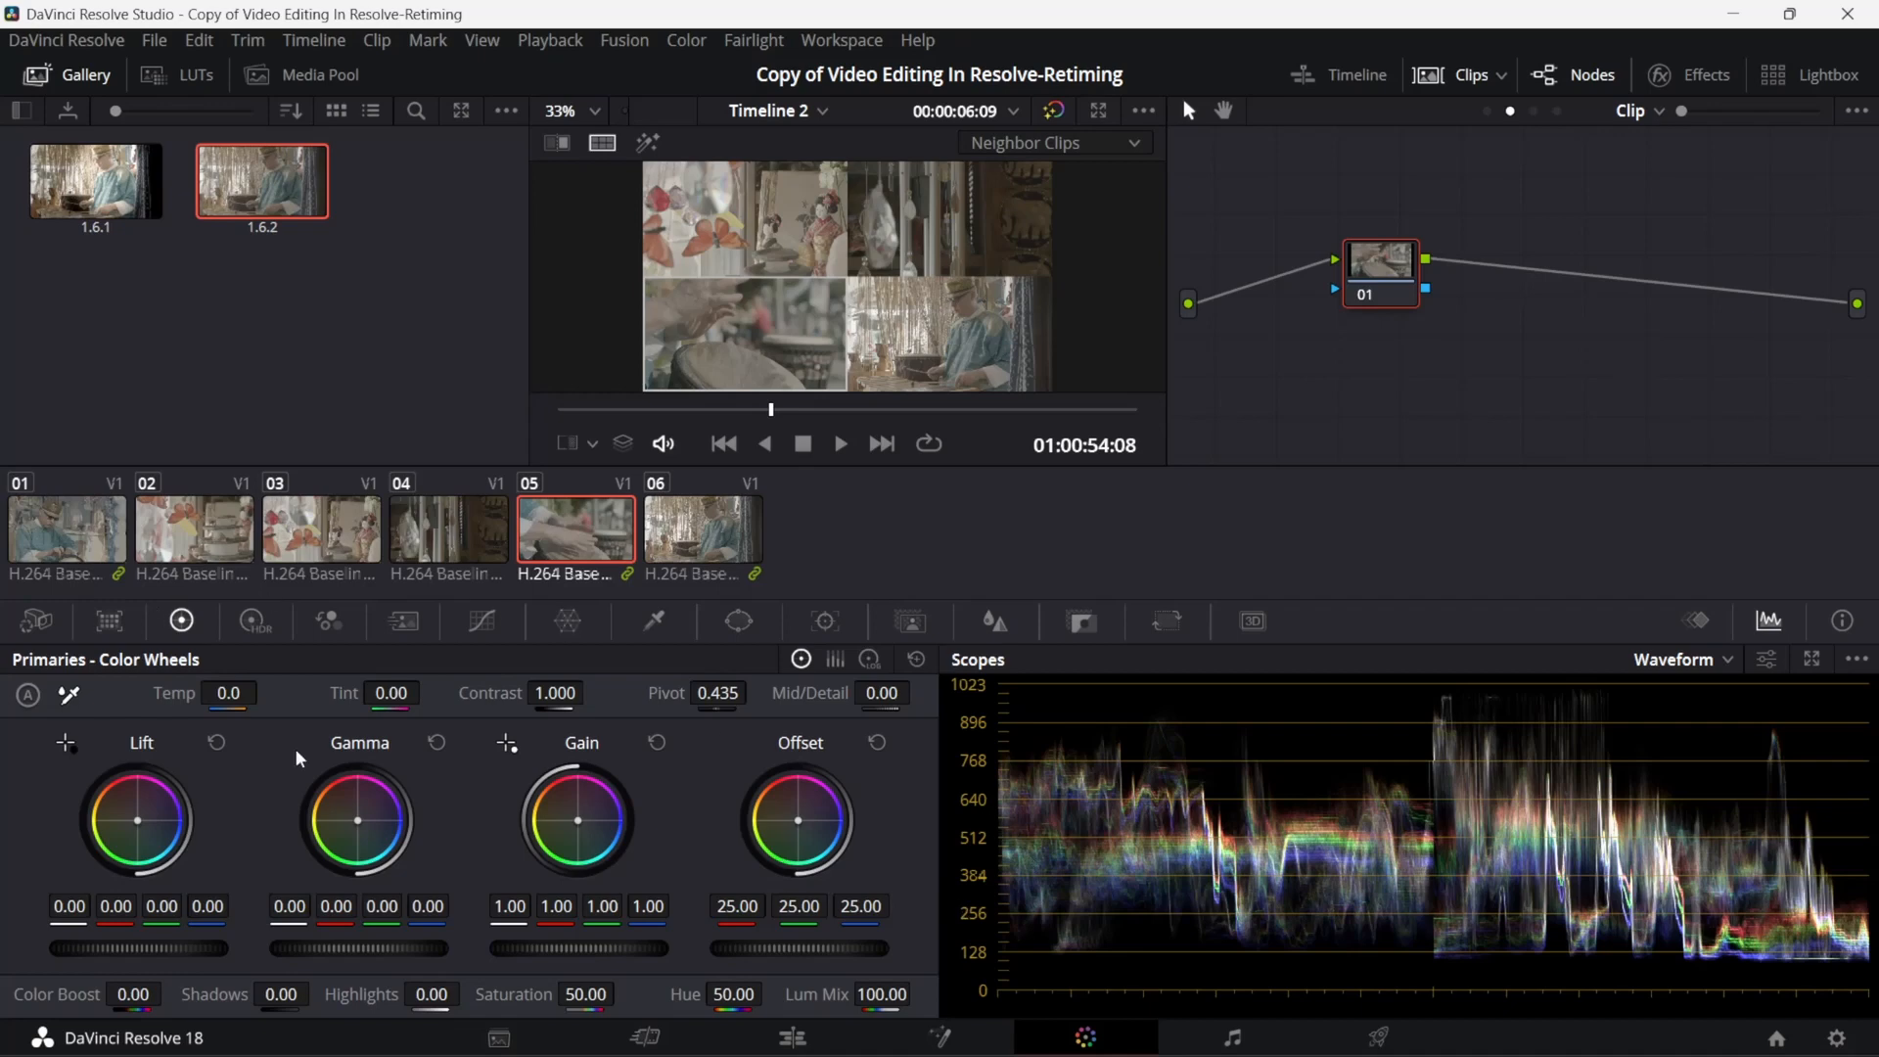
- Switch to the Udemy course in Chrome and look through the remaining sections after Section 21 and the course overview
click(1354, 1026)
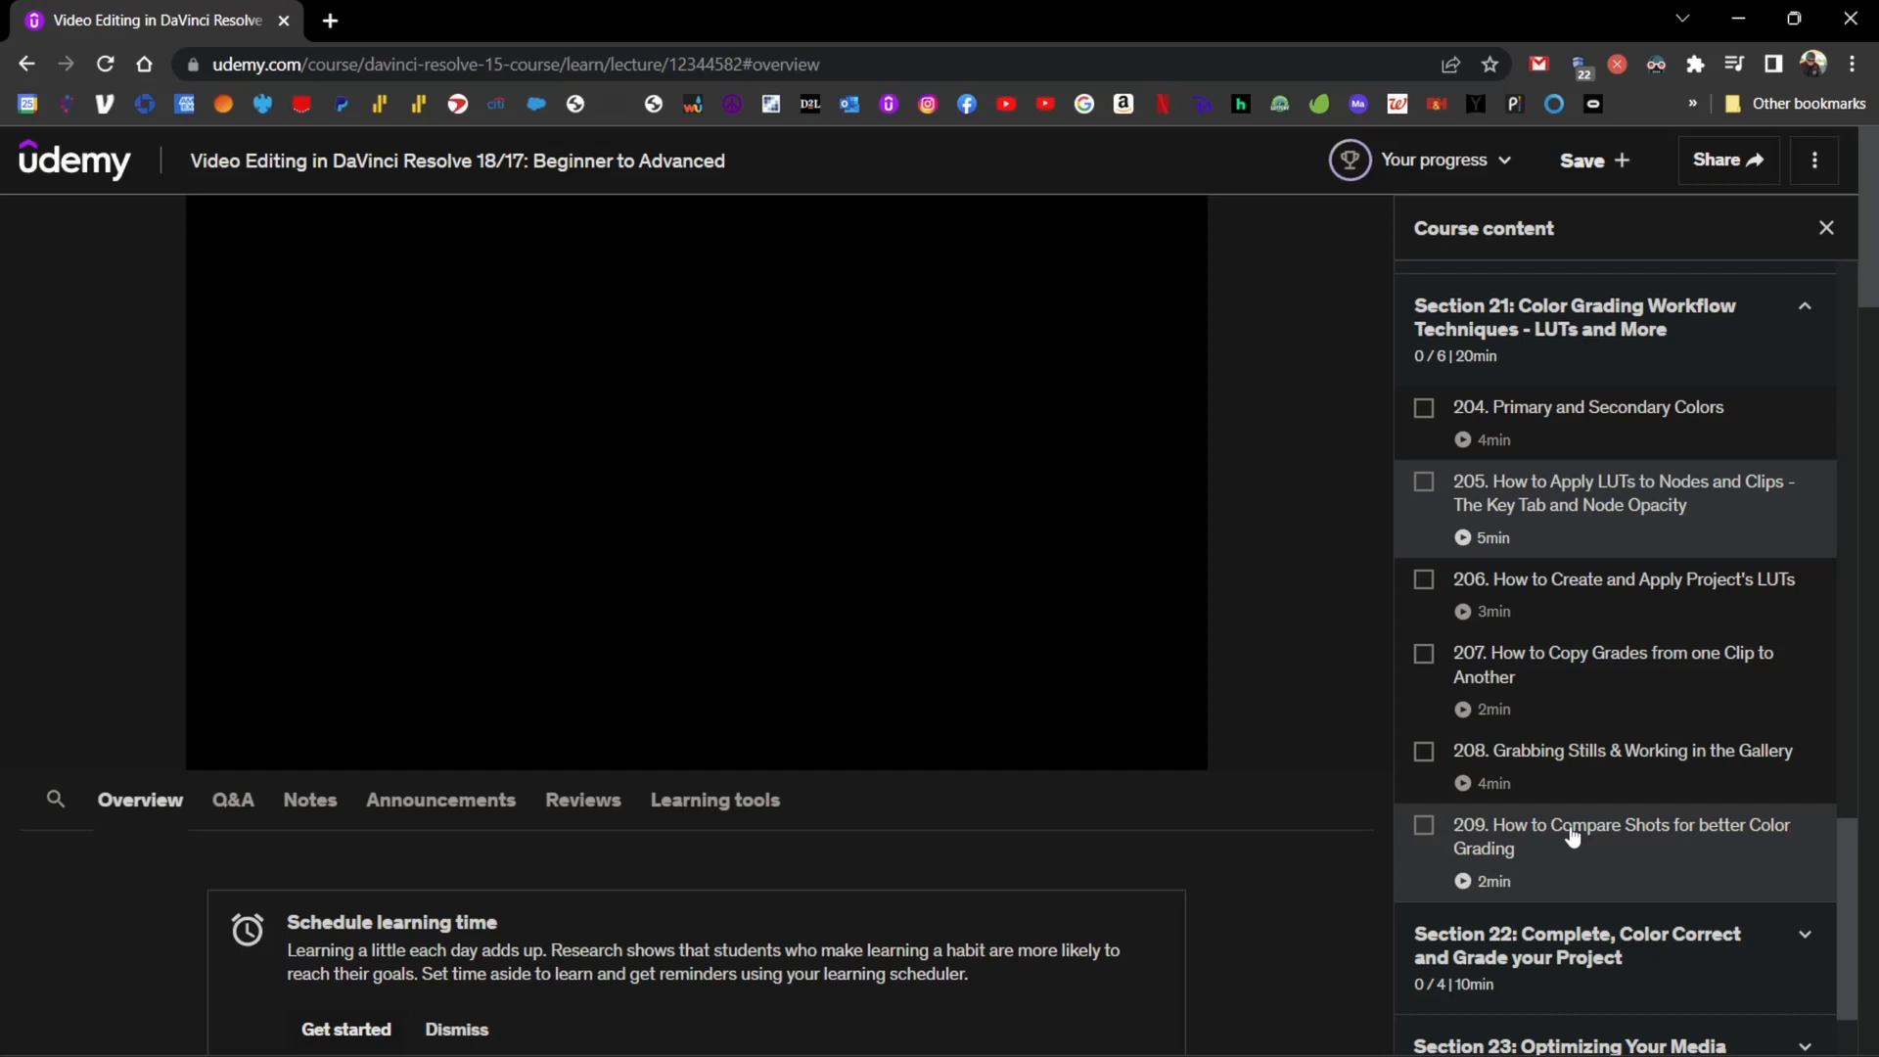
mouse_move(1457, 1051)
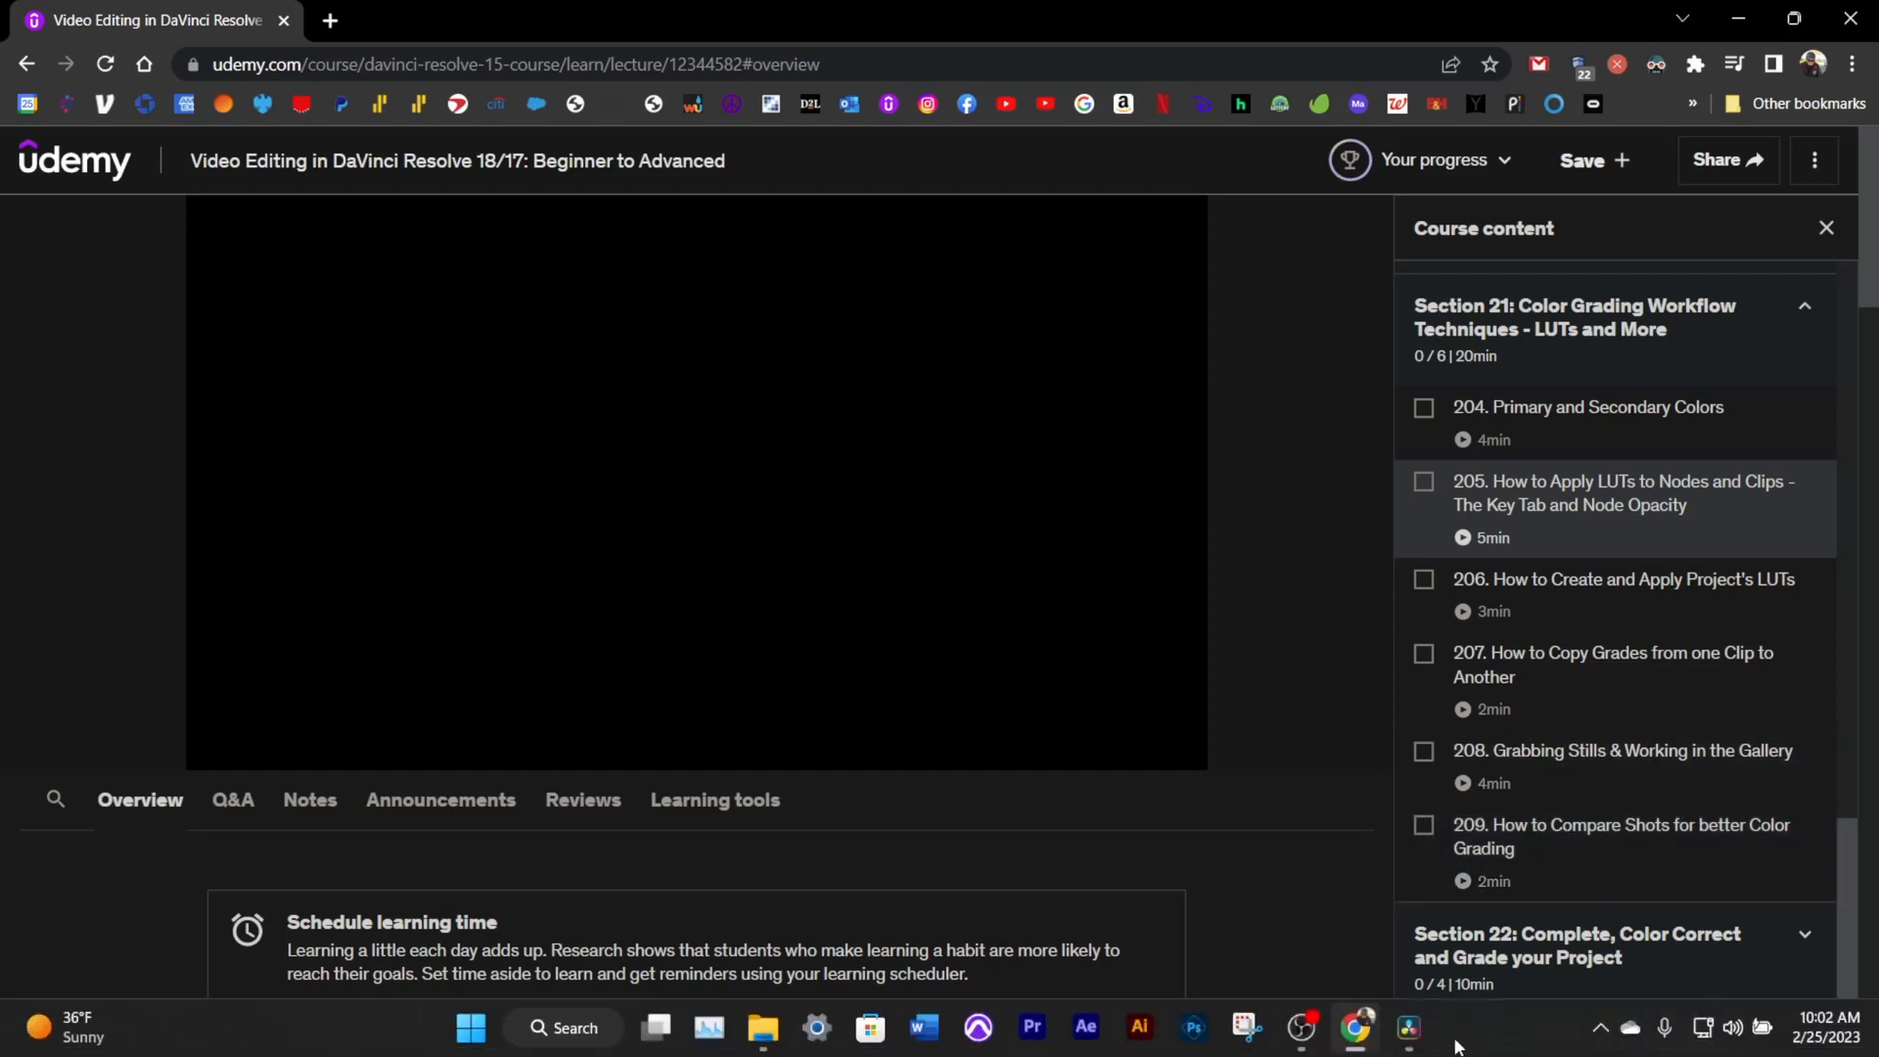
scroll(1568, 763, down, 2)
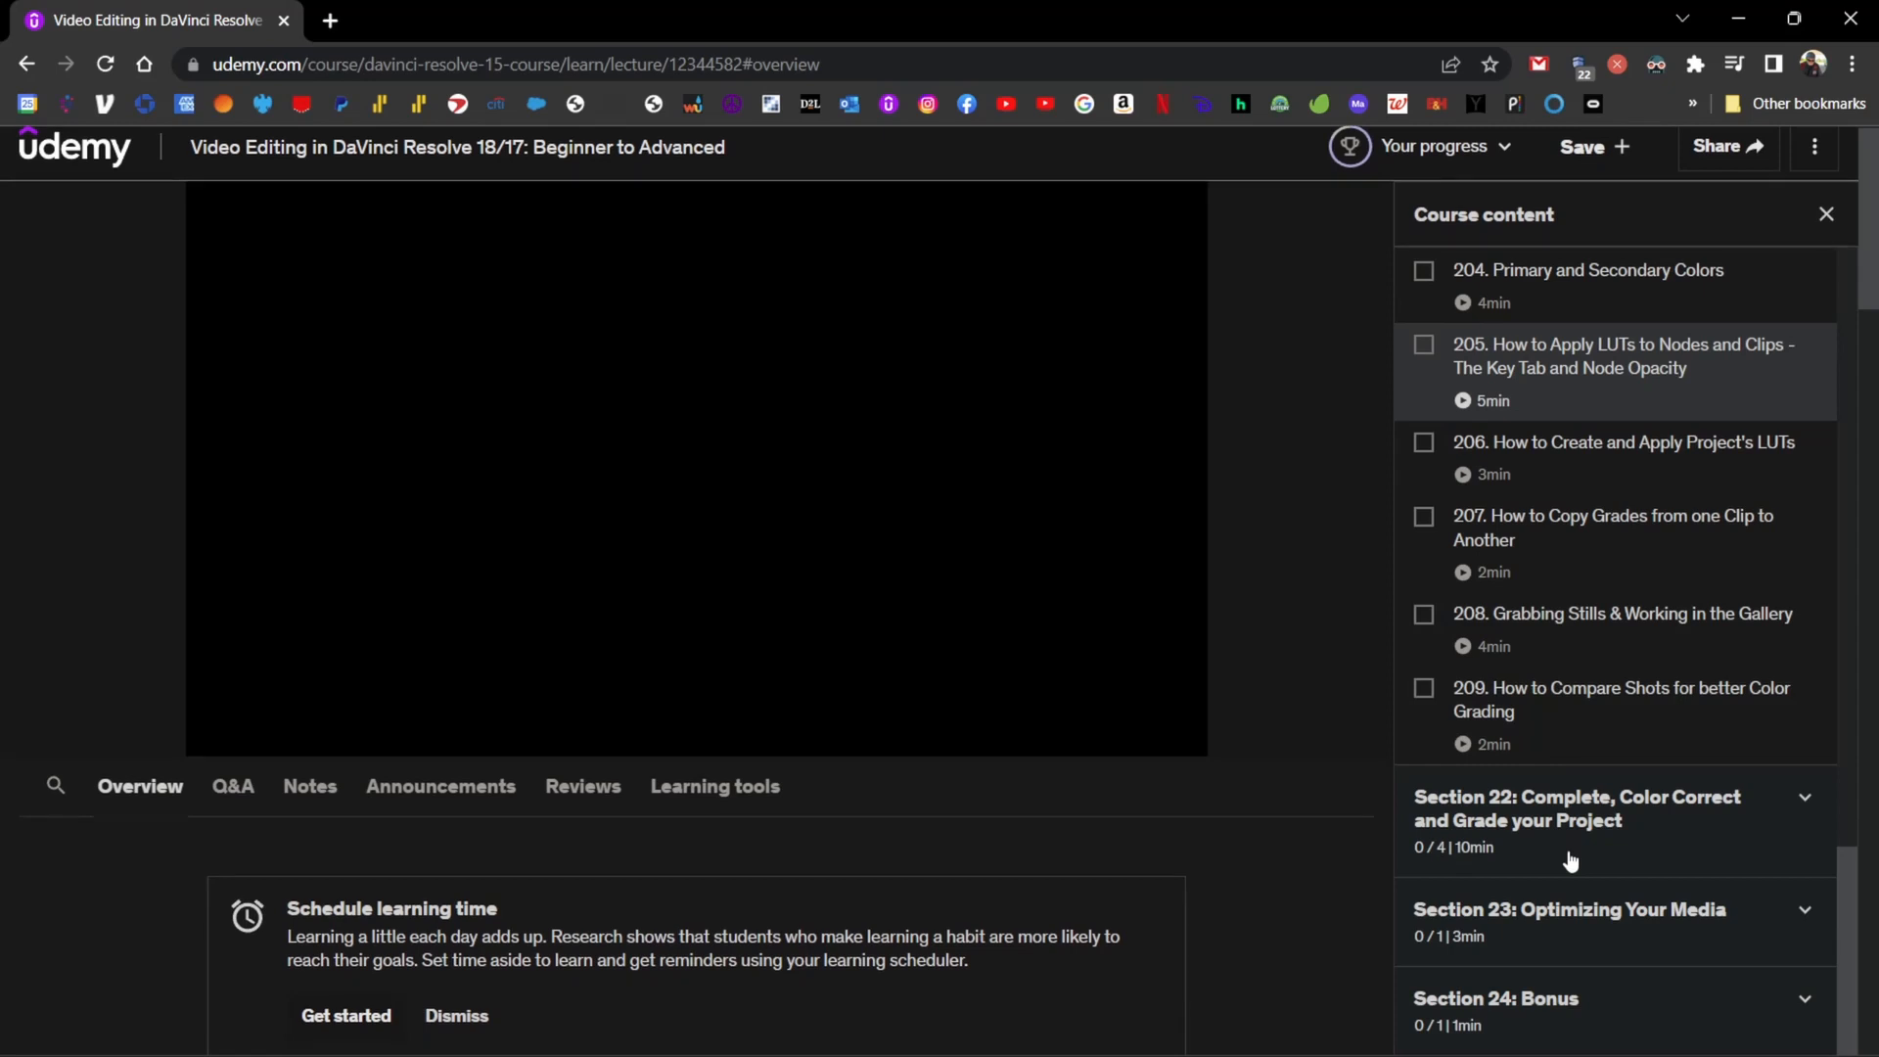
scroll(1555, 856, down, 3)
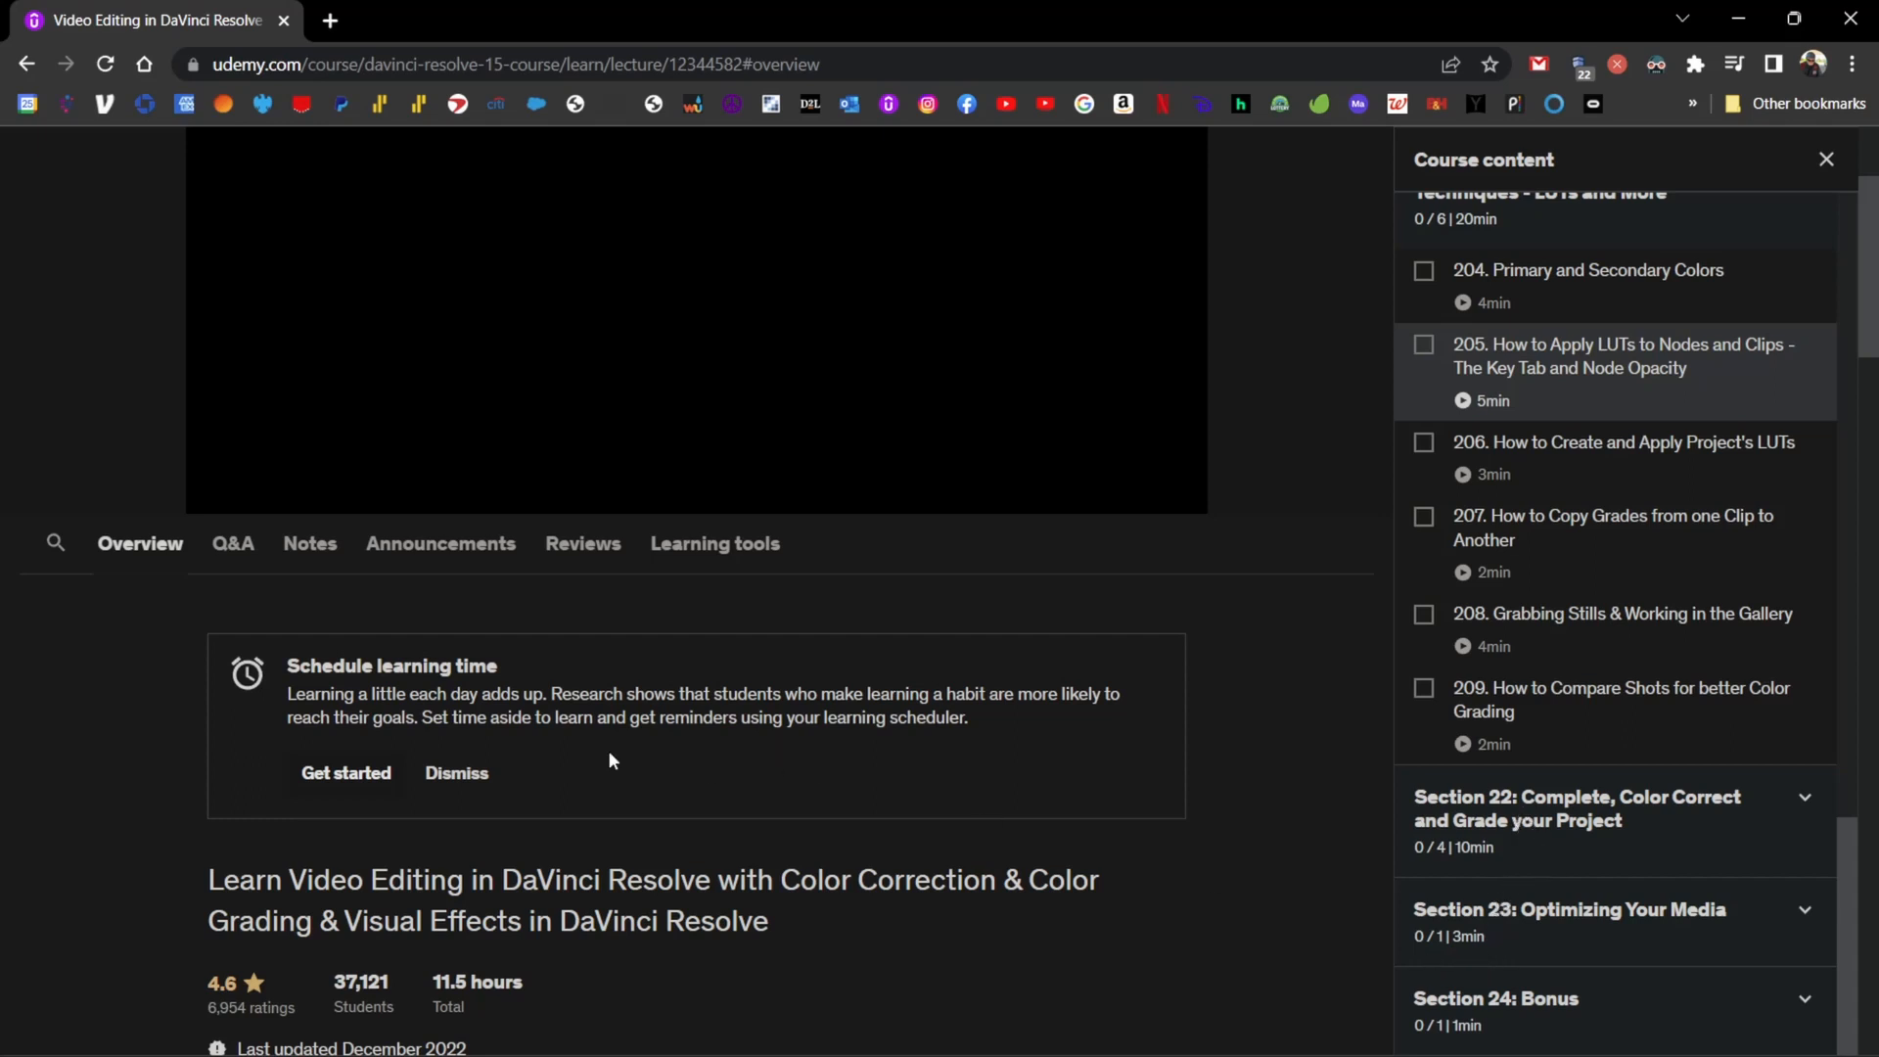
scroll(536, 748, up, 1)
scroll(536, 748, up, 2)
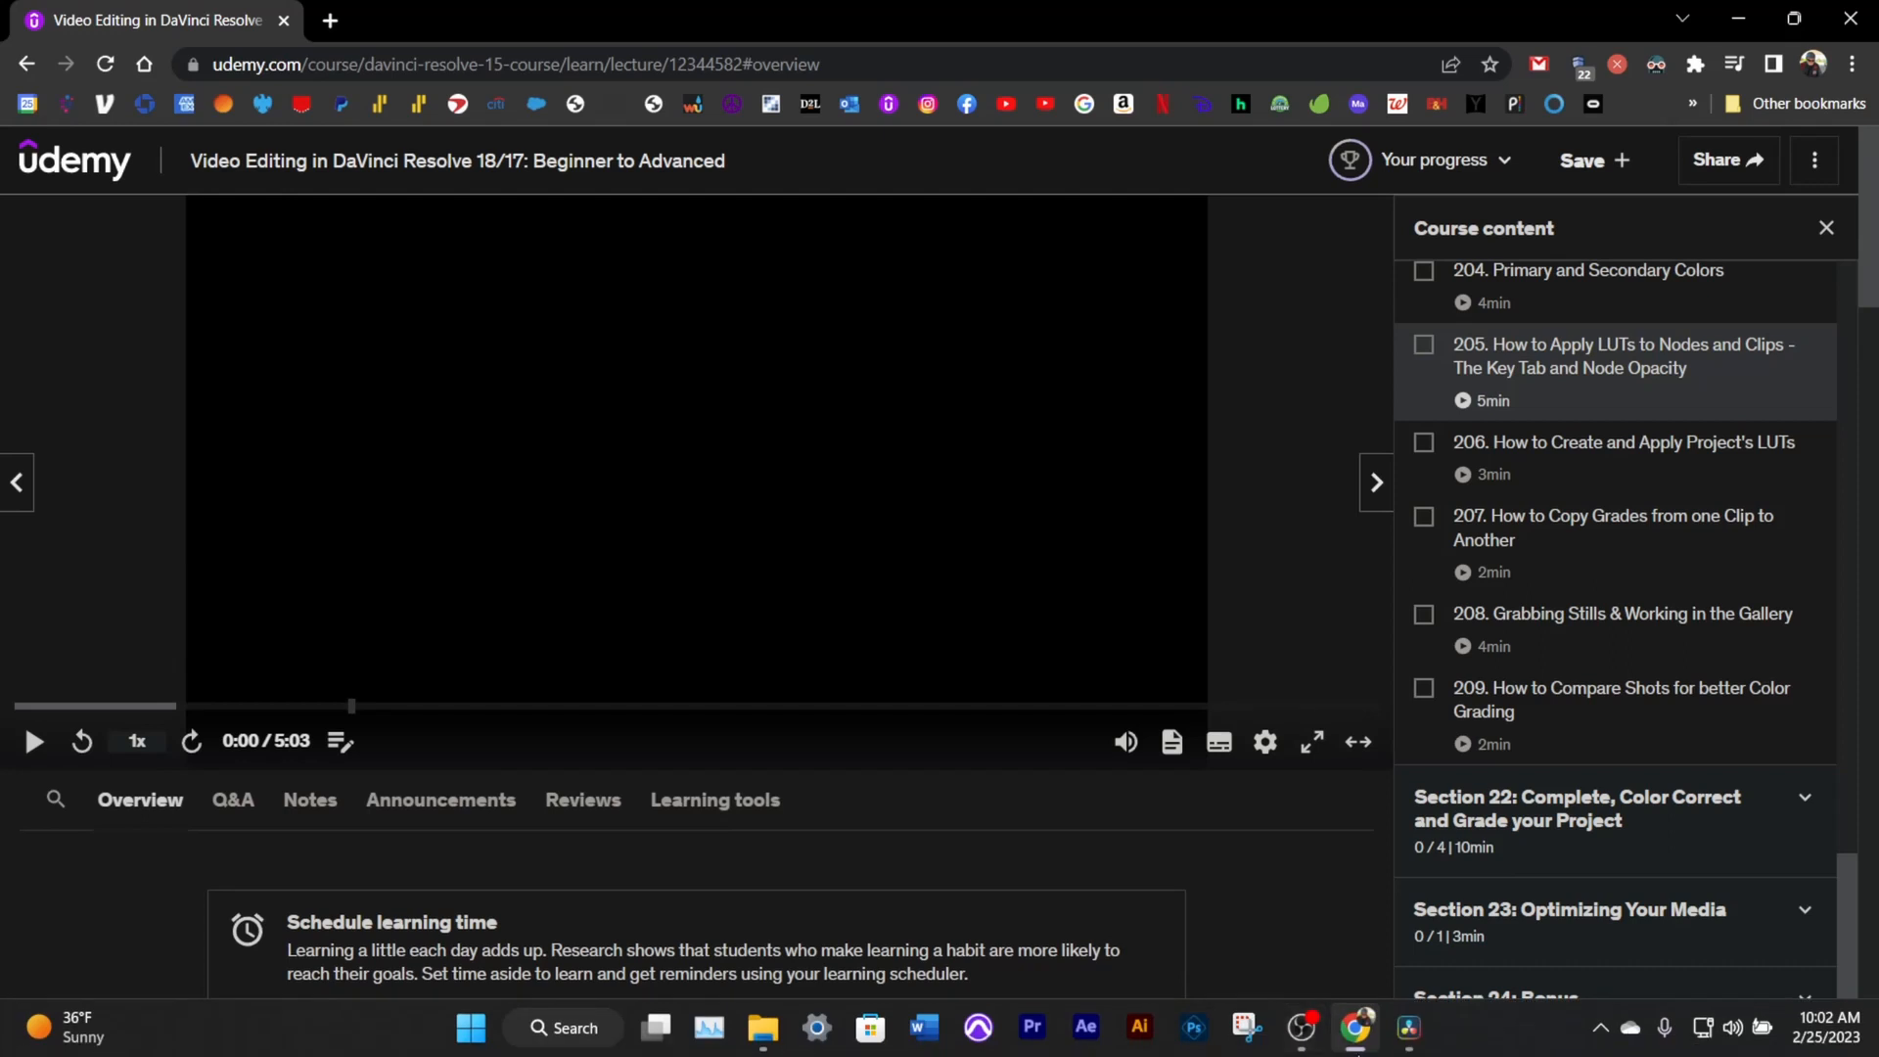